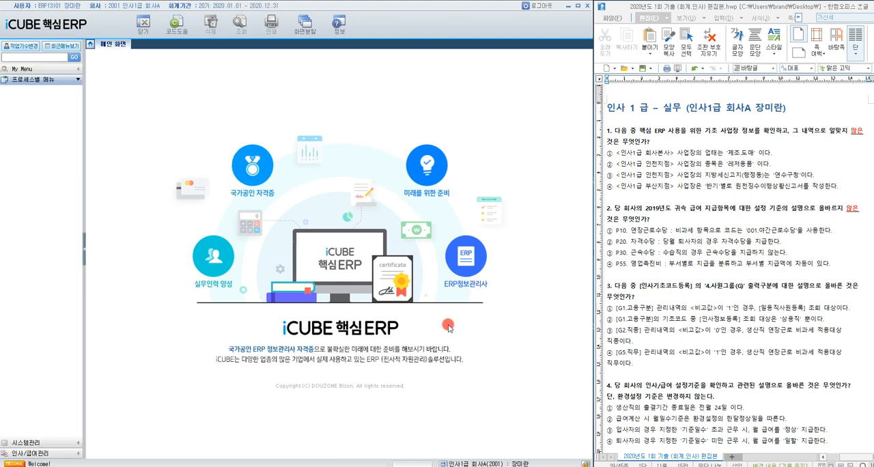
Step: Open the 사업장등록 screen found under 회사등록정보 in 시스템관리
{"action": "left_click", "coordinate": [703, 193]}
{"action": "left_click", "coordinate": [675, 132]}
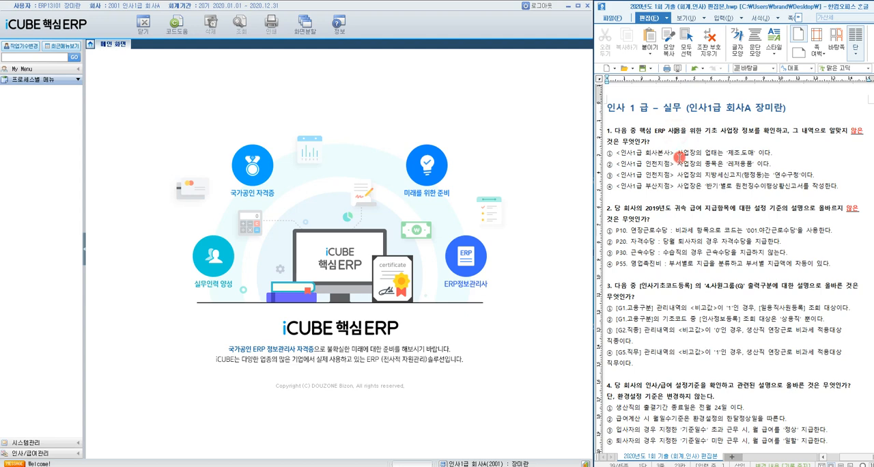
{"action": "left_click", "coordinate": [58, 443]}
{"action": "left_click", "coordinate": [5, 100]}
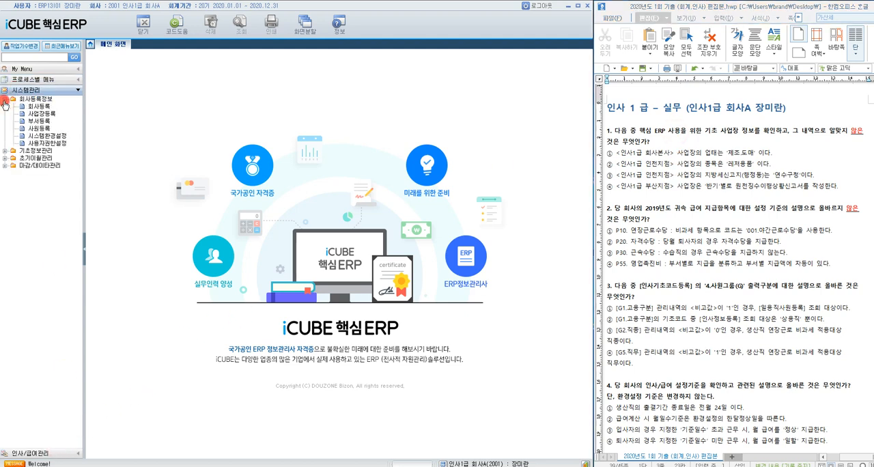
{"action": "left_click", "coordinate": [36, 113]}
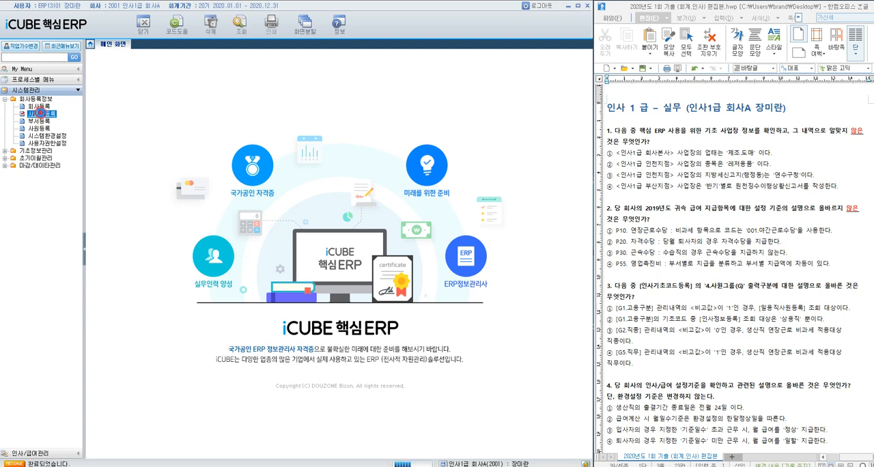
{"action": "double_click", "coordinate": [40, 114]}
Step: Check the basic details of 인사1급 회사본사 and 인사1급 인천지점, plus the 신고관련사항 of 인천지점
{"action": "left_click", "coordinate": [158, 89]}
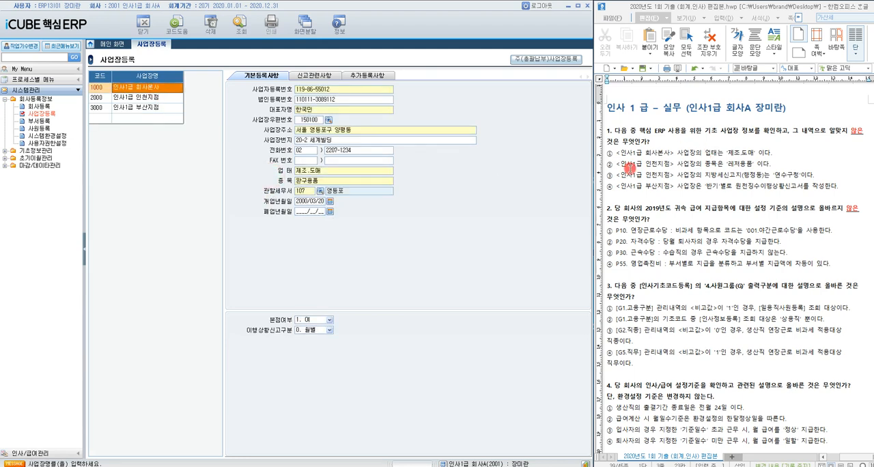
{"action": "left_click", "coordinate": [140, 99]}
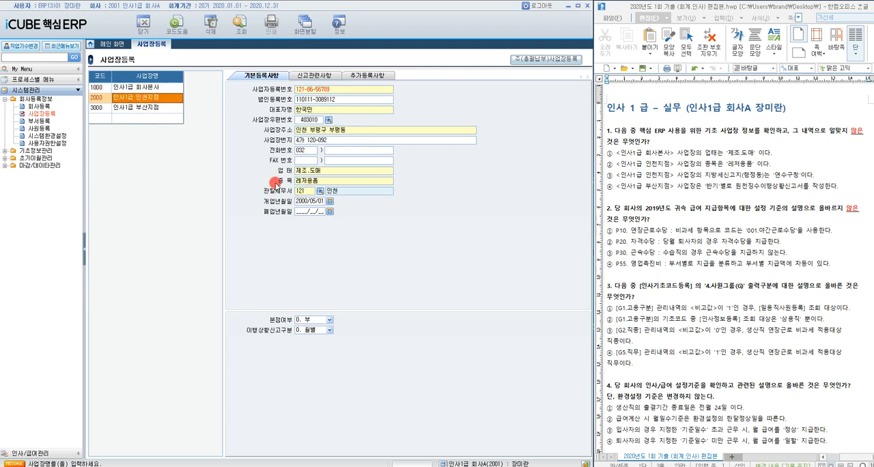
{"action": "left_click", "coordinate": [314, 77]}
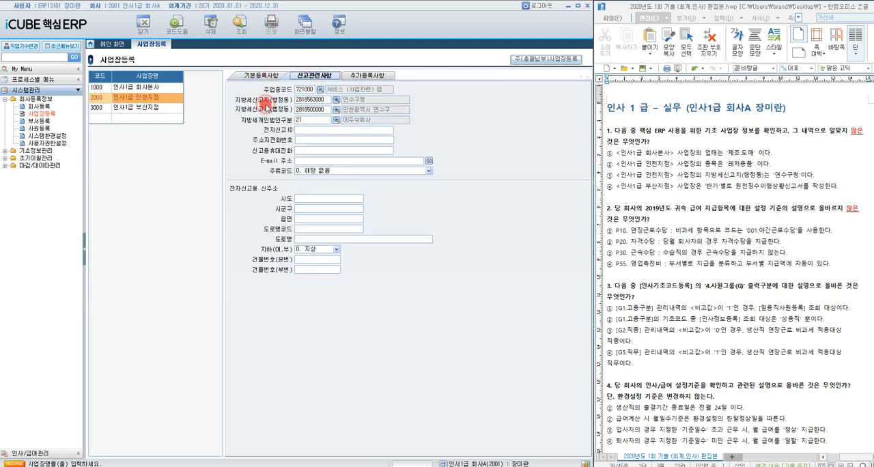
Step: Check the basic details of 인사1급 부산지점 and briefly highlight option ④ of question 1 in the exam document
{"action": "left_click", "coordinate": [126, 109]}
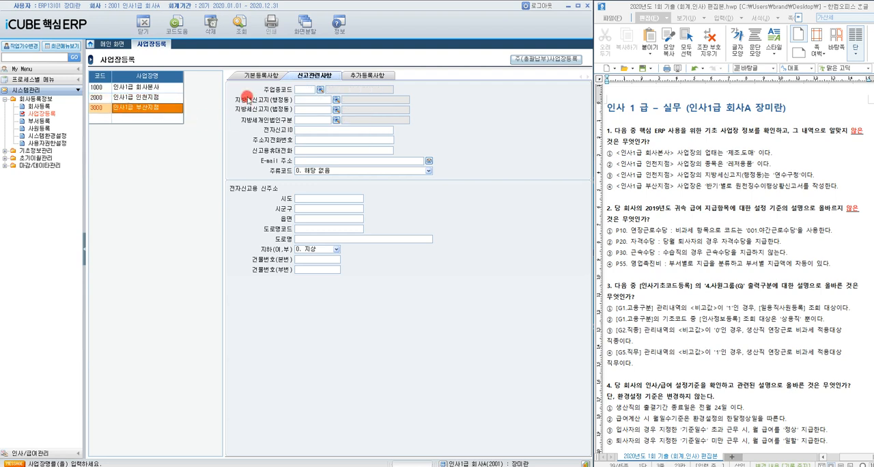
{"action": "left_click", "coordinate": [258, 76]}
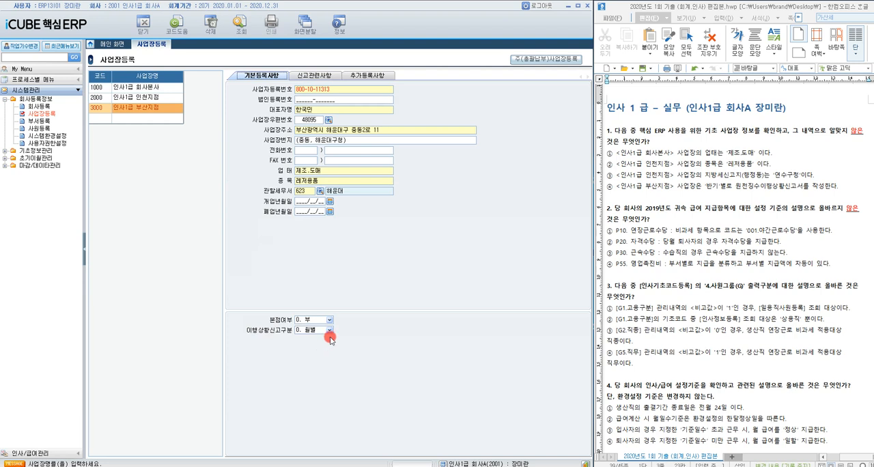
{"action": "left_click_drag", "start_coordinate": [609, 187], "coordinate": [837, 191]}
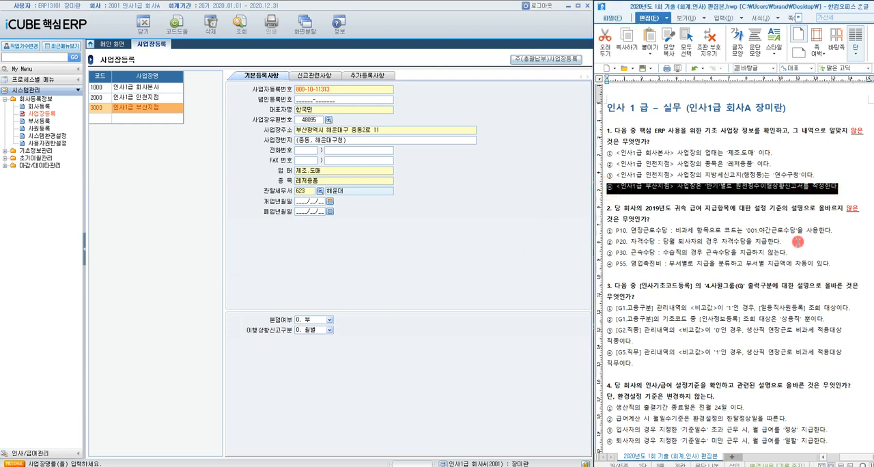
{"action": "left_click", "coordinate": [649, 211]}
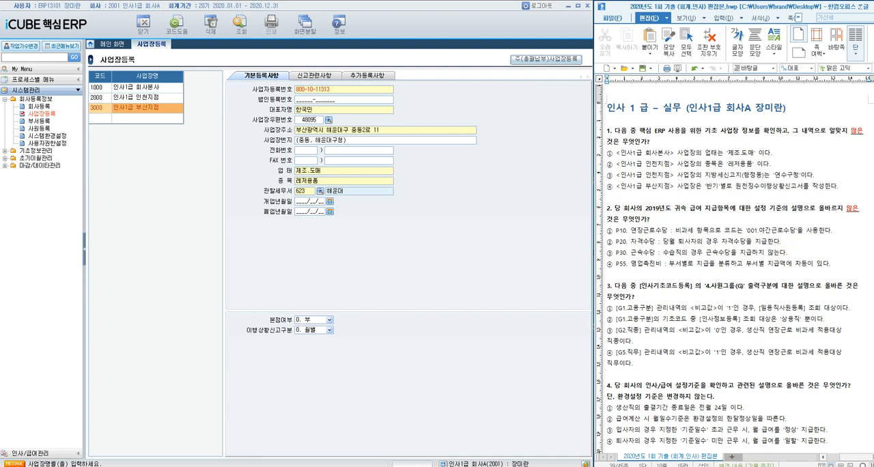
Step: Open the 인사기초코드등록 screen found under 기초환경설정 in 인사/급여관리
{"action": "key", "text": "alt+Tab"}
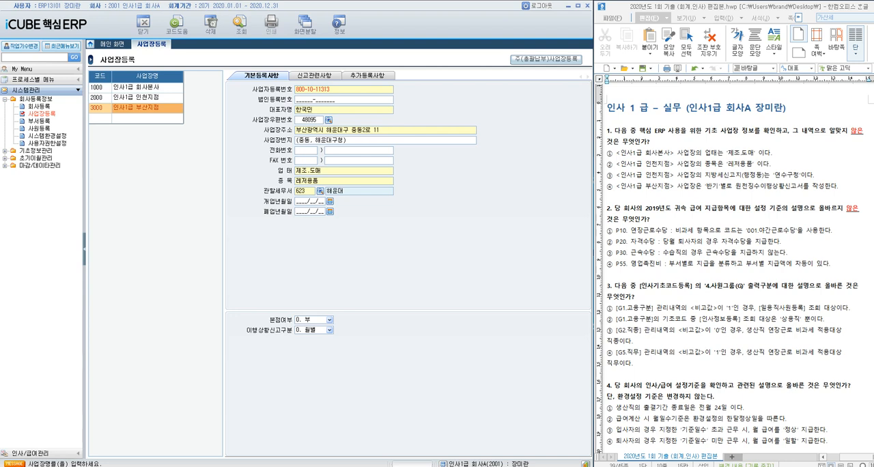
{"action": "left_click", "coordinate": [32, 454]}
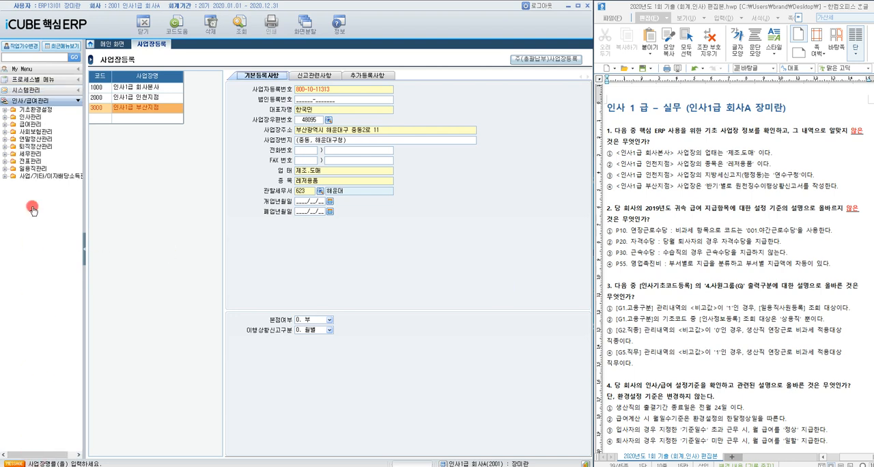
{"action": "left_click", "coordinate": [6, 110]}
{"action": "left_click", "coordinate": [41, 160]}
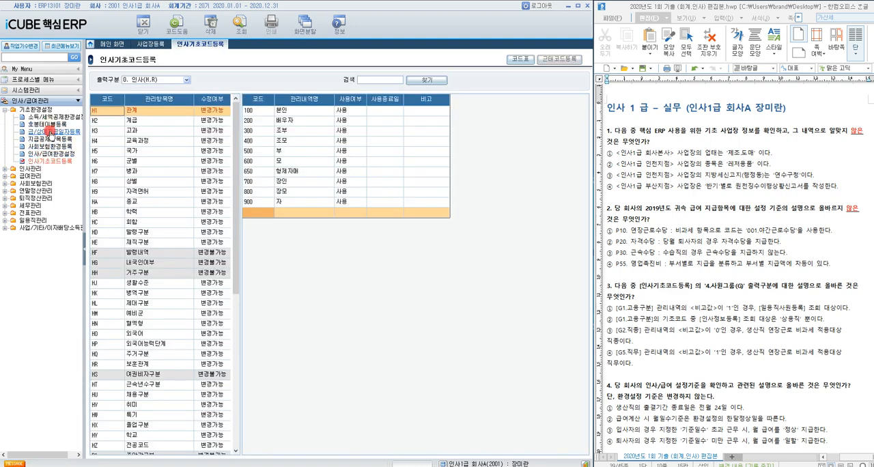
Step: Open the 지급공제항목등록 screen and dismiss its tax-law and 감면코드 notices
{"action": "left_click", "coordinate": [53, 140]}
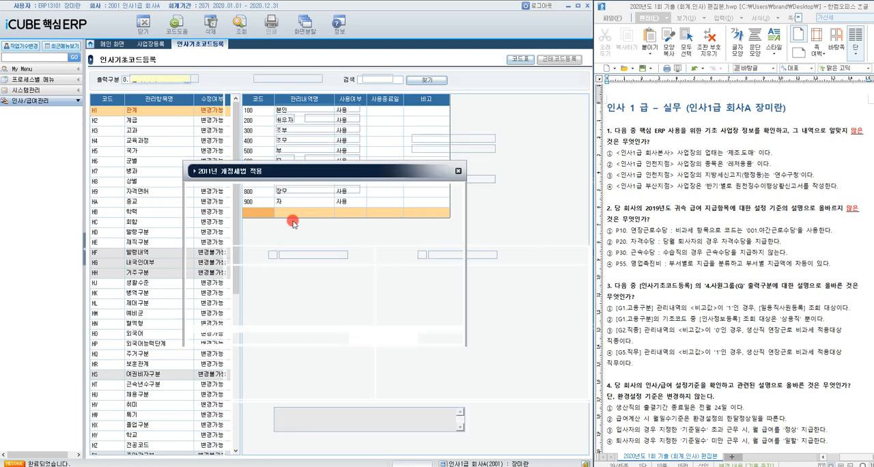
{"action": "left_click", "coordinate": [440, 342]}
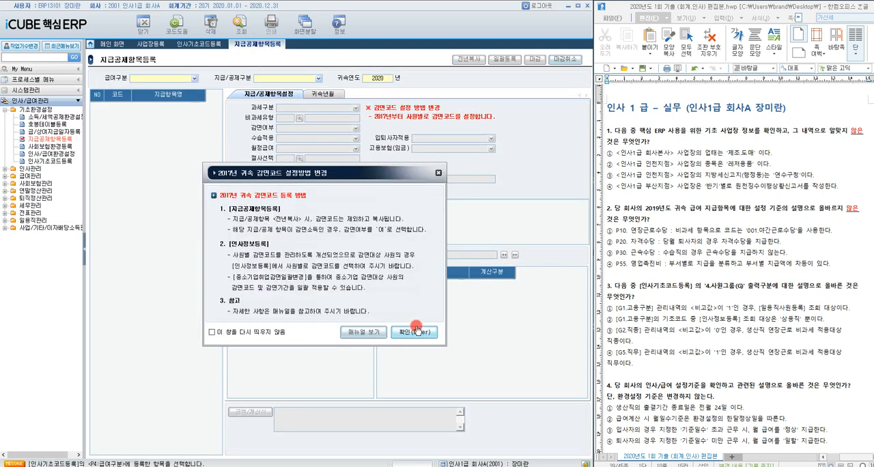
{"action": "left_click", "coordinate": [412, 329]}
Step: Query the pay items with 급여구분 급여, 지급/공제구분 지급 and 귀속연도 2019
{"action": "left_click", "coordinate": [194, 79]}
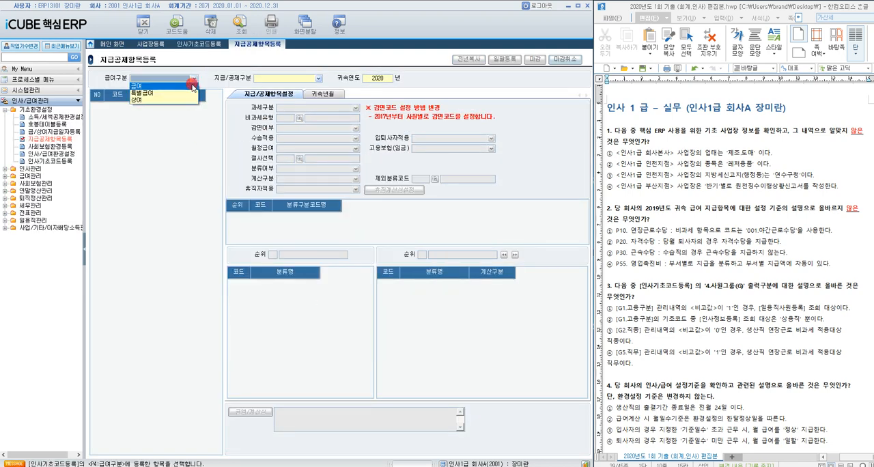
{"action": "left_click", "coordinate": [191, 86]}
{"action": "left_click", "coordinate": [317, 79]}
{"action": "left_click", "coordinate": [310, 86]}
{"action": "key", "text": "Return"}
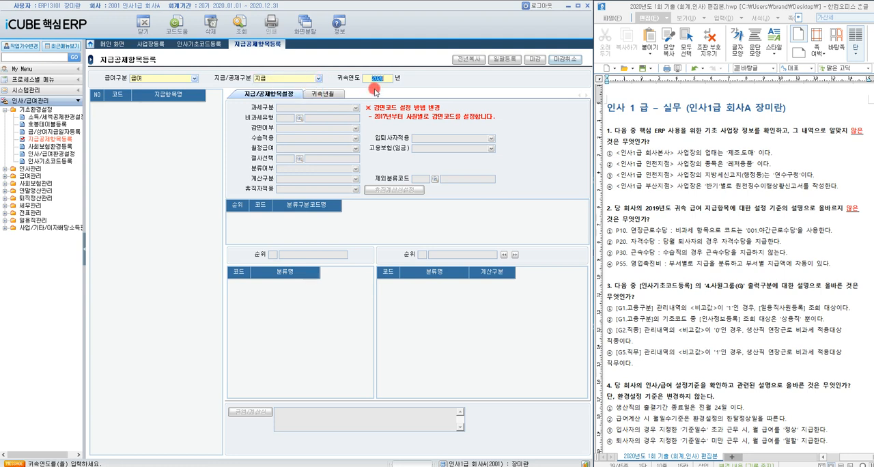
{"action": "type", "text": "2019"}
{"action": "key", "text": "Return"}
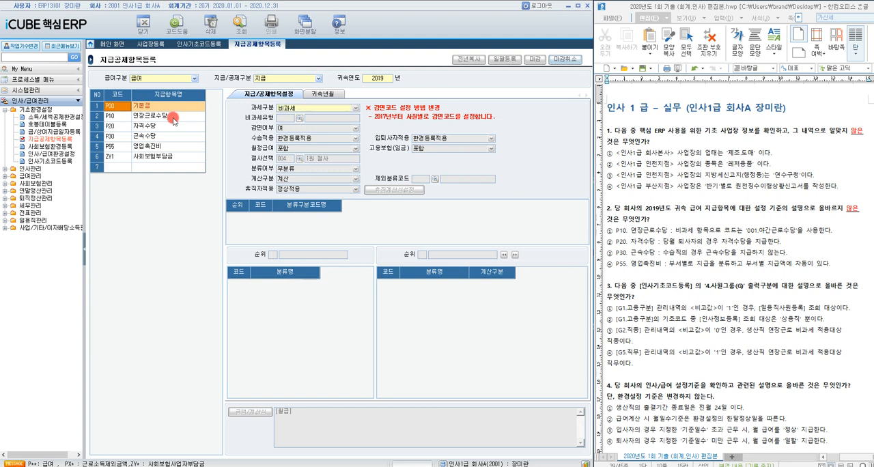
Step: Examine the settings of pay items P10, P20, P30 and P55, highlighting option ② of question 2 in the exam document
{"action": "left_click", "coordinate": [173, 117]}
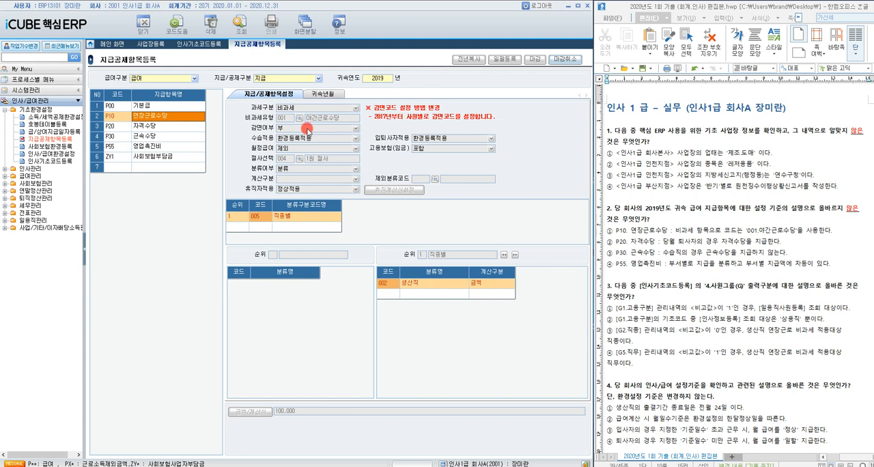
{"action": "left_click", "coordinate": [170, 130]}
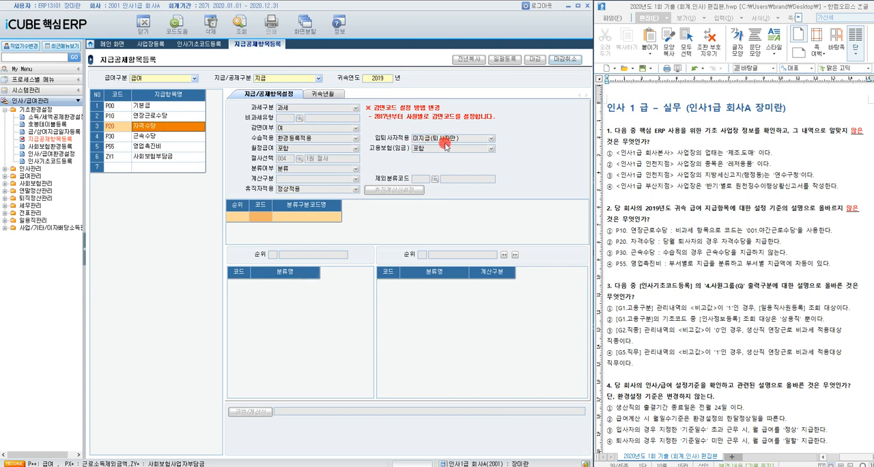
{"action": "left_click", "coordinate": [609, 242]}
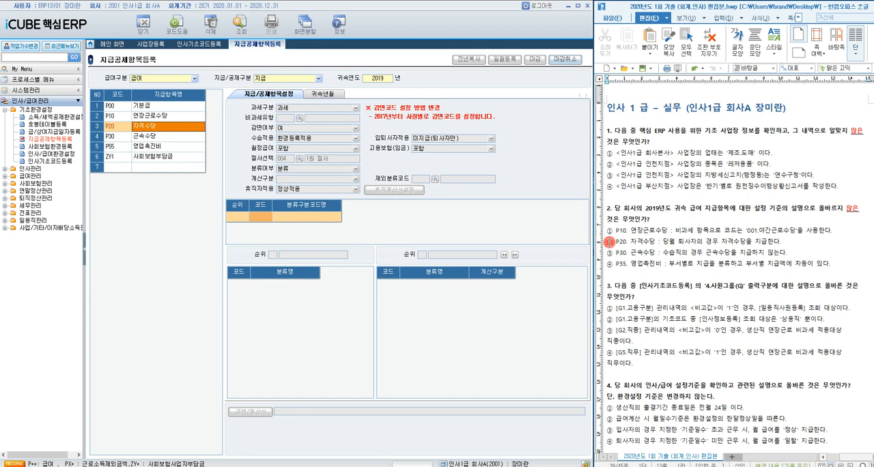
{"action": "left_click_drag", "start_coordinate": [609, 242], "coordinate": [780, 244]}
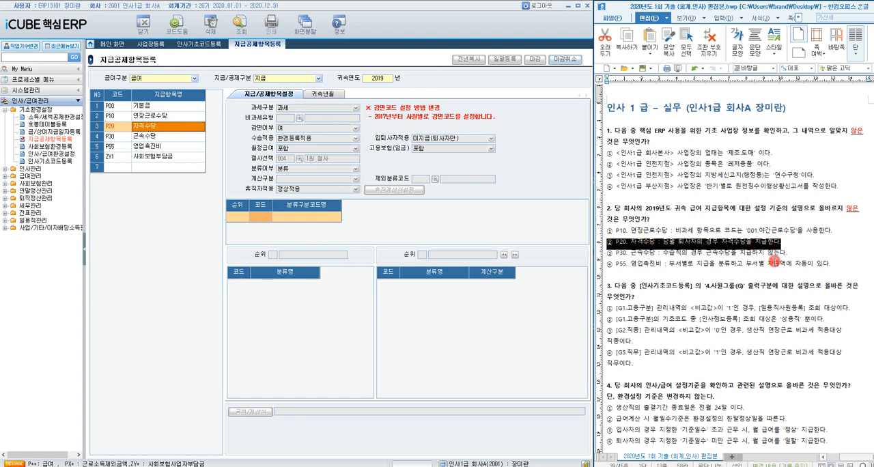
{"action": "left_click", "coordinate": [144, 138]}
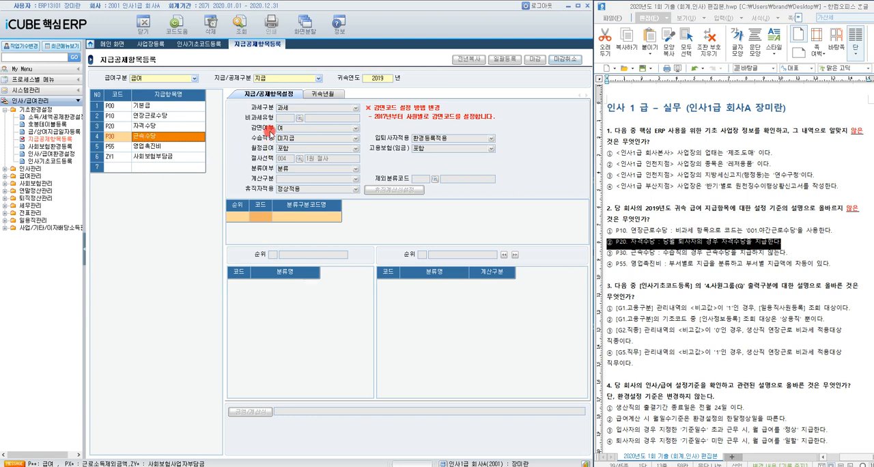
{"action": "left_click", "coordinate": [148, 148]}
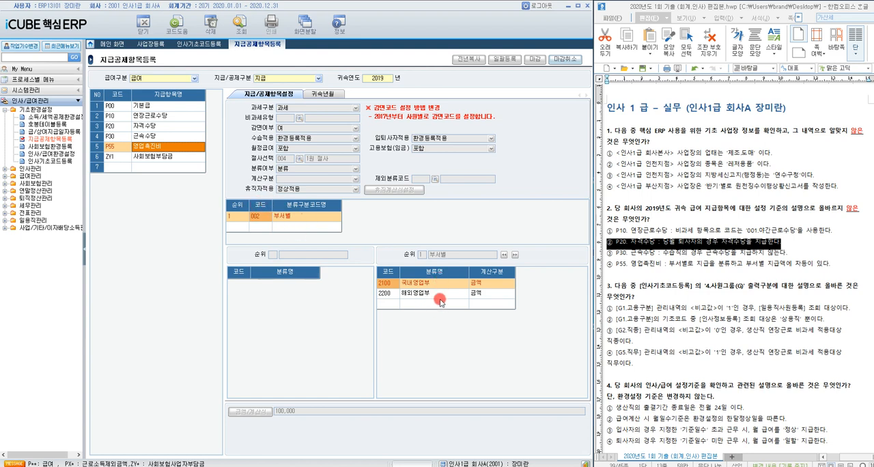
Step: Cancel the closing of the 2019 pay items, leaving the login password blank, and display the 해외영업부 amount of P55
{"action": "left_click", "coordinate": [565, 59]}
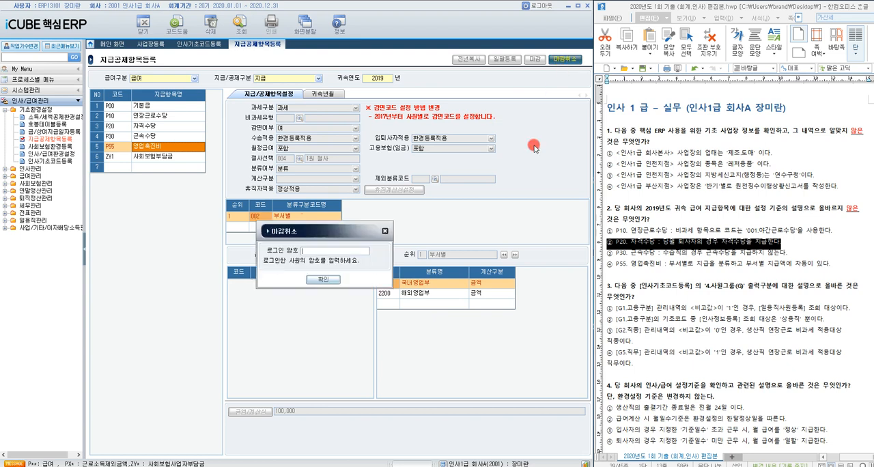
{"action": "left_click", "coordinate": [322, 277]}
{"action": "left_click", "coordinate": [320, 283]}
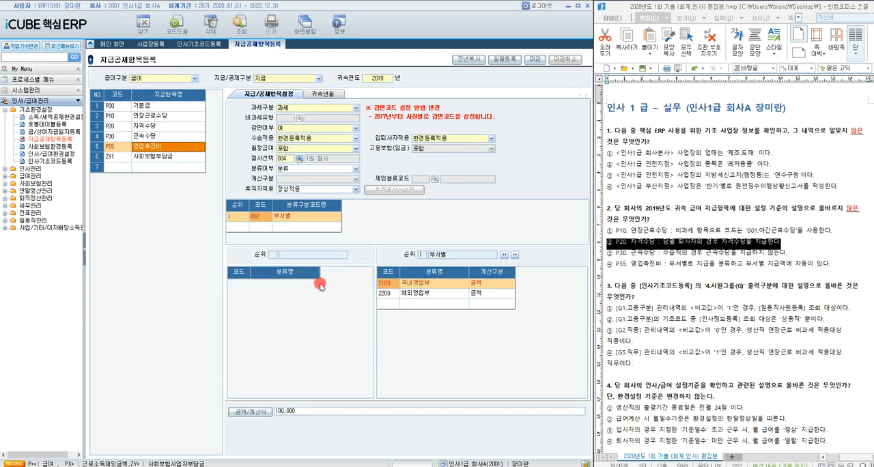
{"action": "left_click", "coordinate": [404, 293]}
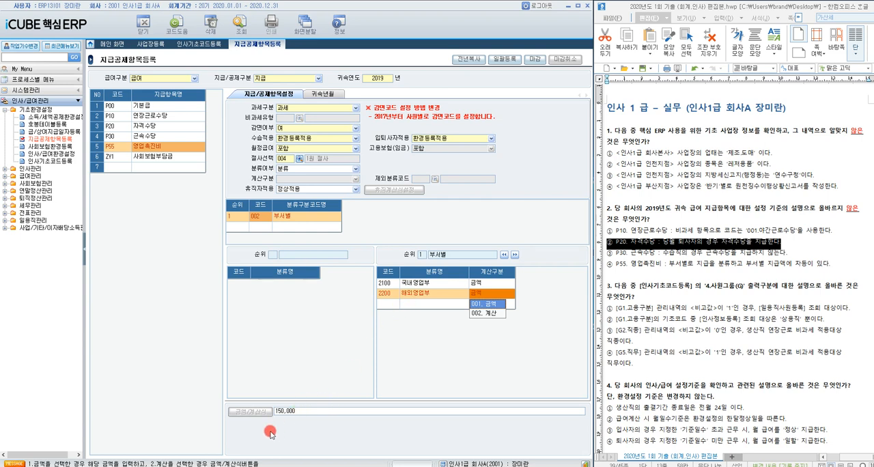
Step: Highlight option ② of question 2, about P20 자격수당, as the answer in the exam document
{"action": "left_click", "coordinate": [782, 271]}
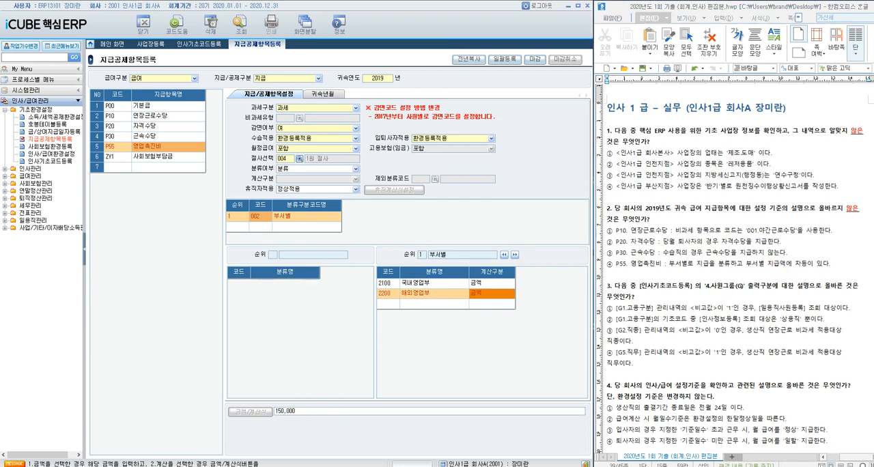
{"action": "left_click", "coordinate": [608, 241]}
{"action": "left_click_drag", "start_coordinate": [607, 241], "coordinate": [778, 243]}
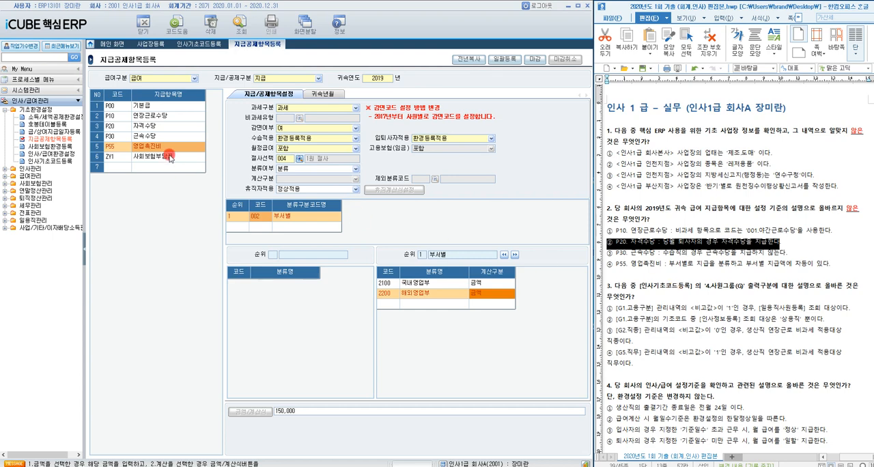
Step: Return to 인사기초코드등록 and set 출력구분 to 4. 사원그룹(G)
{"action": "left_click", "coordinate": [49, 162]}
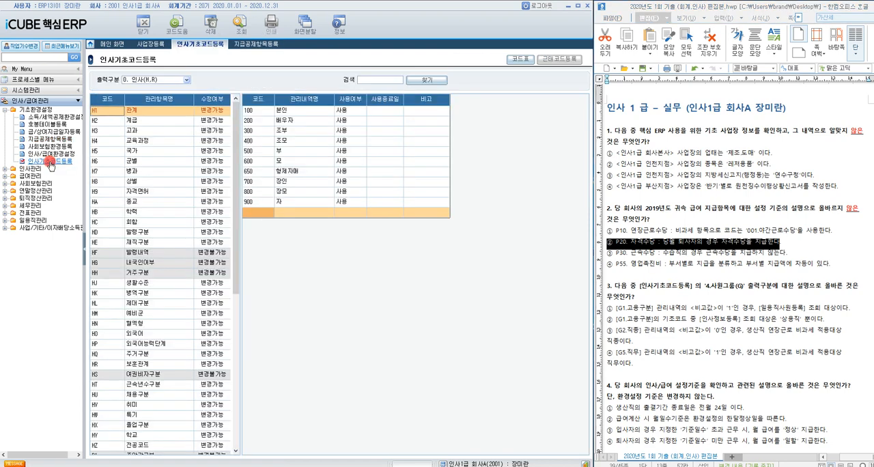
{"action": "left_click", "coordinate": [141, 81]}
{"action": "left_click", "coordinate": [140, 115]}
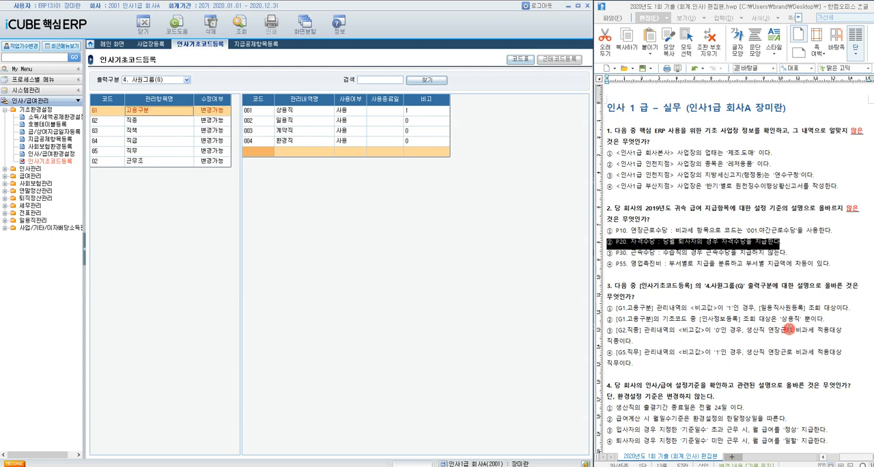
Step: Check the 비고 value of 상용직 under G1 고용구분 and highlight option ② of question 3 in the exam document
{"action": "left_click", "coordinate": [789, 312]}
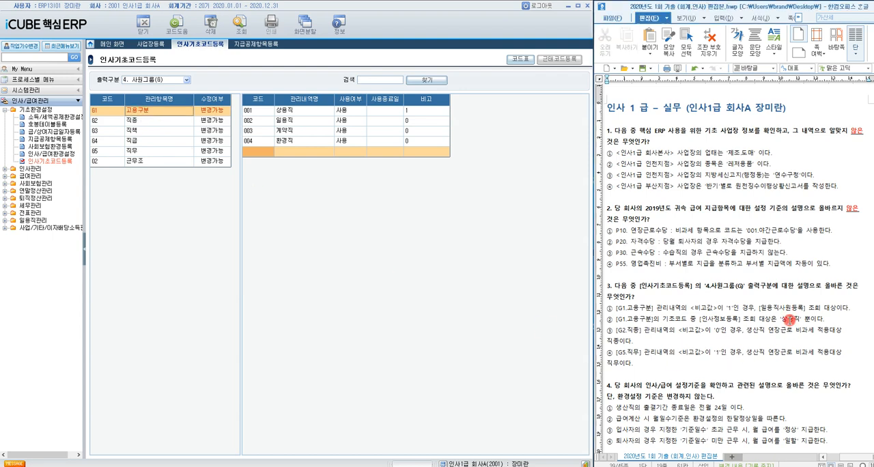
{"action": "left_click", "coordinate": [413, 117]}
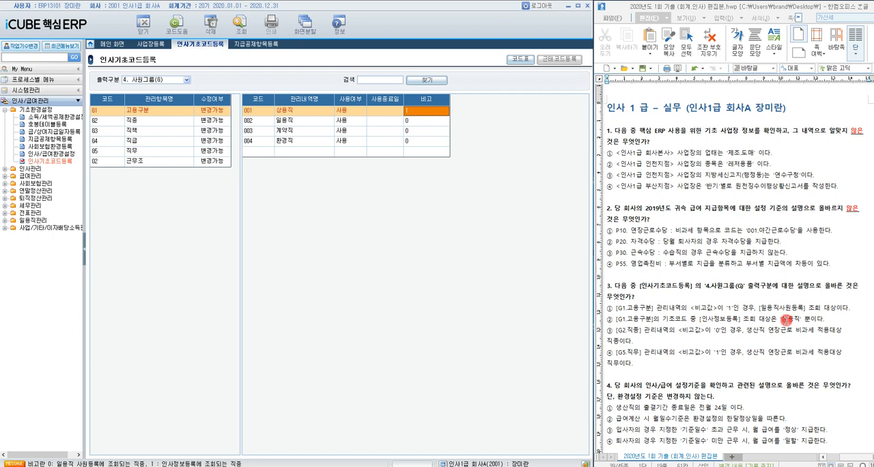
{"action": "left_click", "coordinate": [291, 113]}
{"action": "left_click", "coordinate": [410, 111]}
{"action": "left_click_drag", "start_coordinate": [606, 319], "coordinate": [833, 318]}
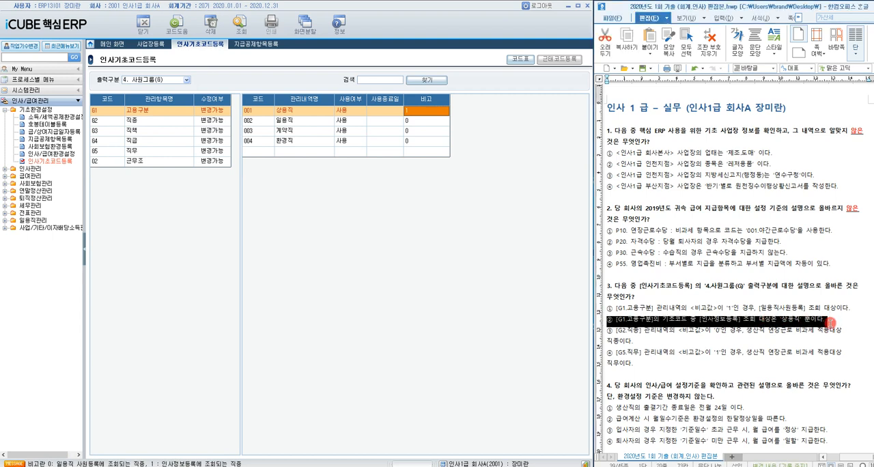
Step: Check the 비고 values of 생산직 under G2 직종 and 영업 under G5 직무
{"action": "left_click", "coordinate": [160, 123]}
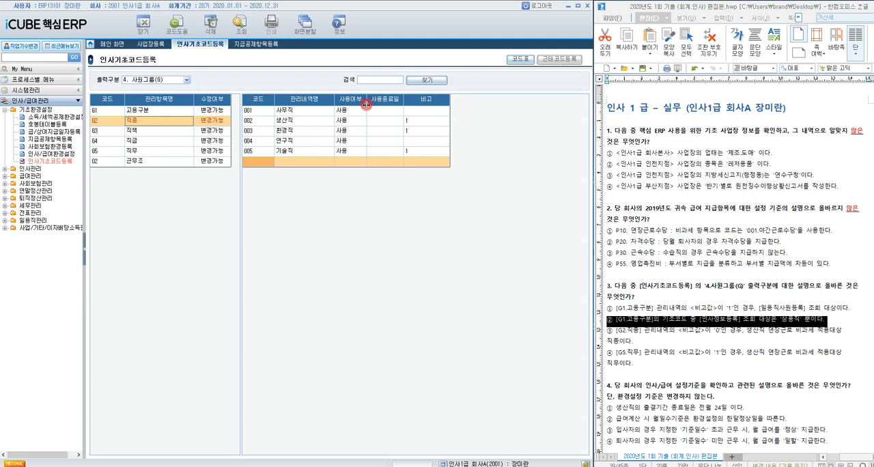
{"action": "left_click", "coordinate": [408, 121]}
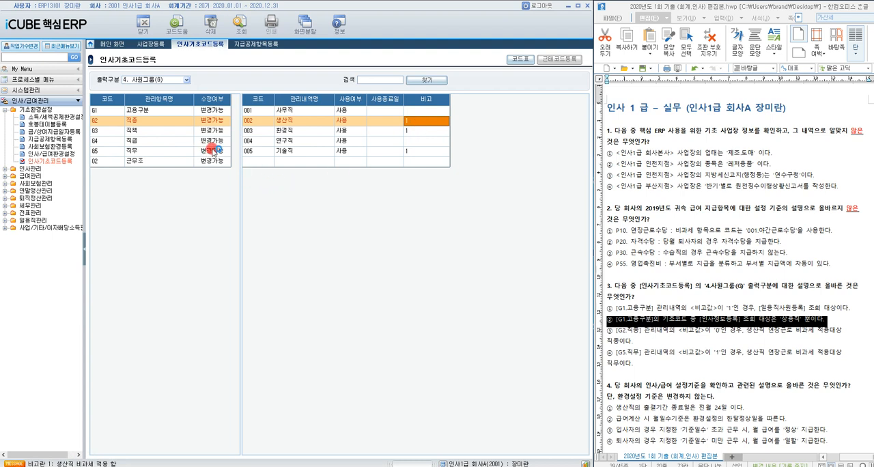
{"action": "left_click", "coordinate": [182, 152]}
{"action": "left_click", "coordinate": [406, 111]}
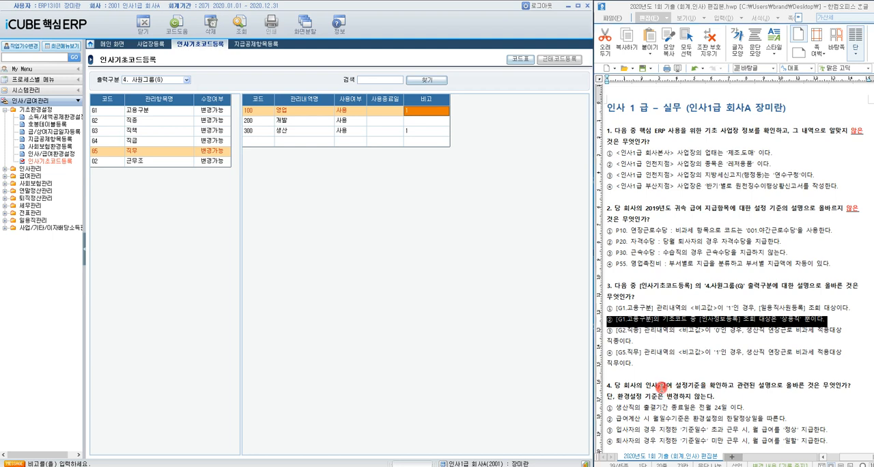
Step: Open 인사/급여환경설정, check the 출결마감기준 of 생산직, and mark 전월 in option ① of question 4
{"action": "left_click", "coordinate": [662, 388]}
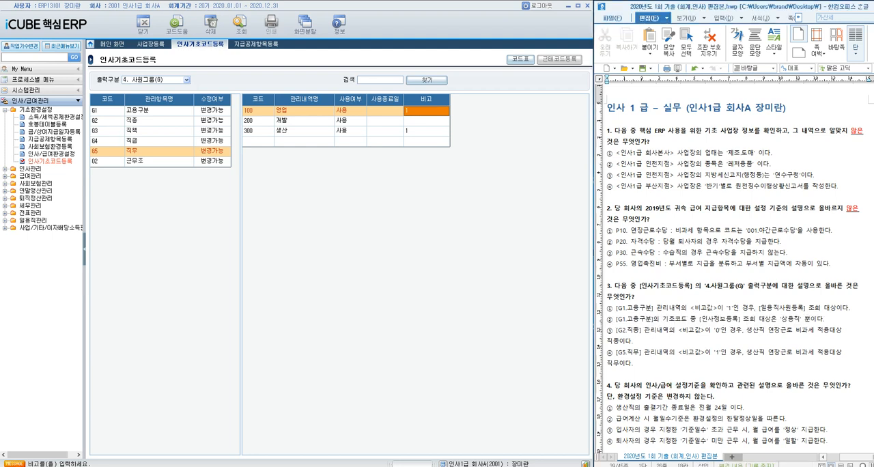
{"action": "left_click", "coordinate": [62, 154]}
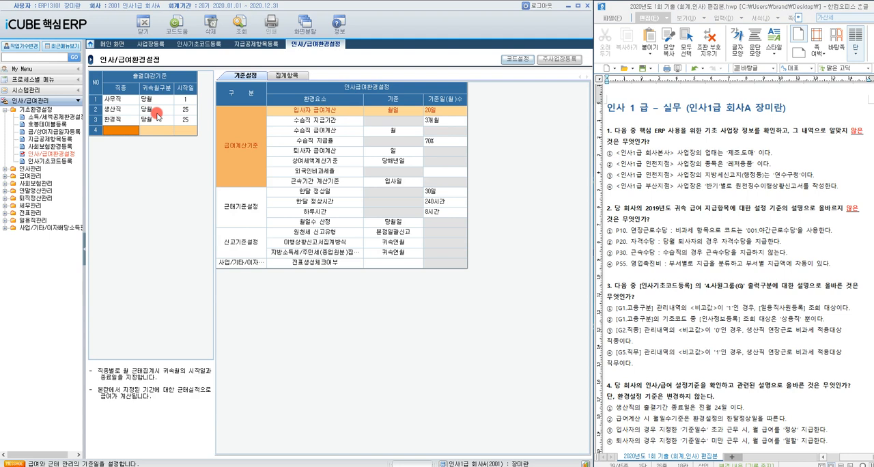
{"action": "left_click", "coordinate": [156, 112]}
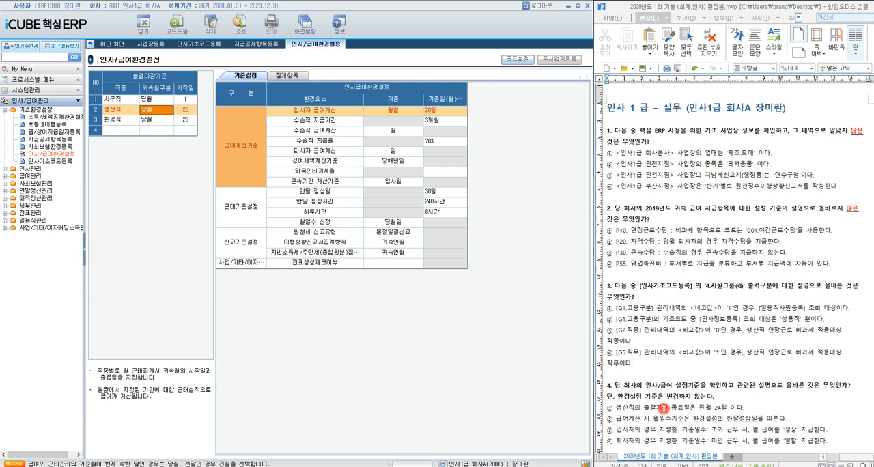
{"action": "scroll", "coordinate": [663, 408], "scroll_direction": "down", "scroll_amount": 1}
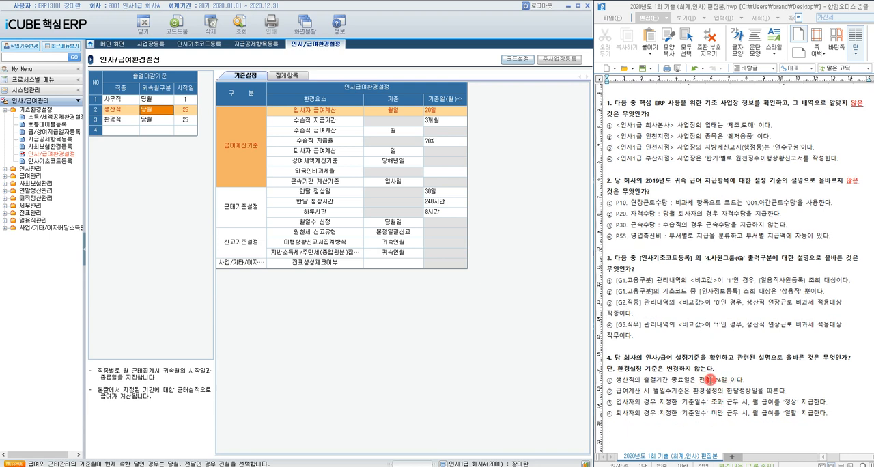
{"action": "left_click_drag", "start_coordinate": [711, 381], "coordinate": [702, 384]}
{"action": "key", "text": "F9"}
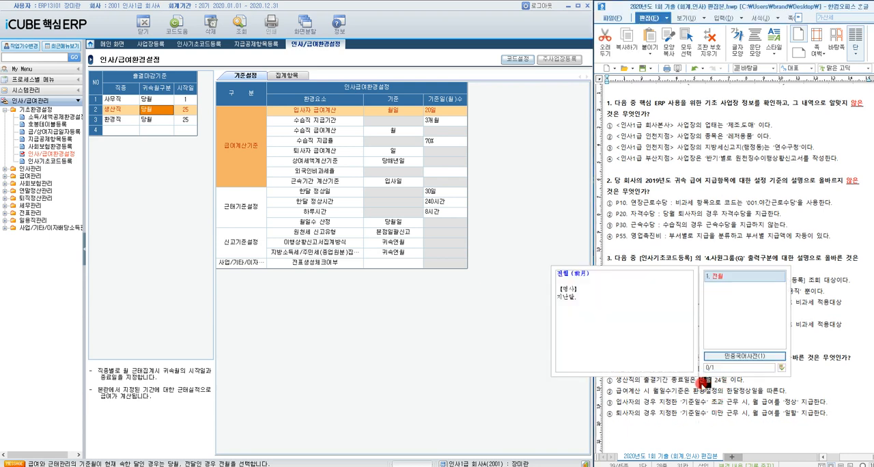
{"action": "key", "text": "Escape"}
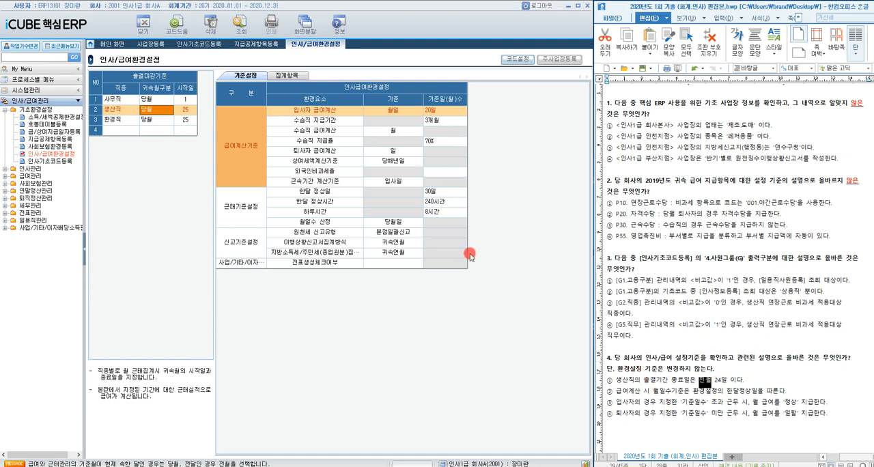
Step: Check the 월일수 산정 basis and the 한달 정상일 value under 근태기준설정 for option ② of question 4
{"action": "left_click", "coordinate": [320, 224]}
{"action": "left_click", "coordinate": [367, 224]}
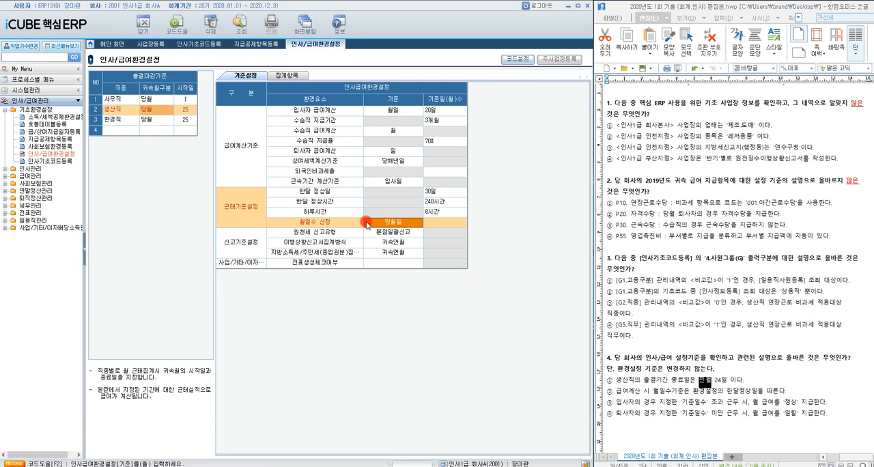
{"action": "left_click", "coordinate": [438, 194]}
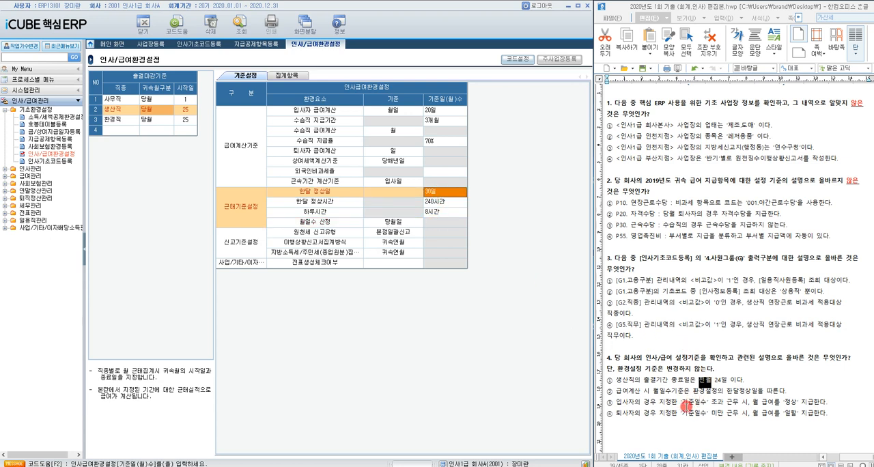
Step: Check the 입사자 and 퇴사자 급여계산 settings and highlight option ③ of question 4 in the exam document
{"action": "left_click", "coordinate": [686, 406]}
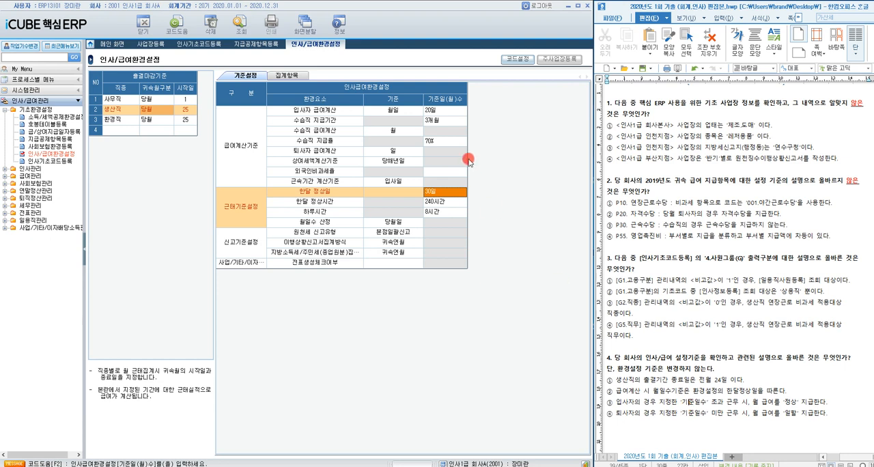
{"action": "left_click", "coordinate": [402, 114]}
{"action": "left_click", "coordinate": [441, 115]}
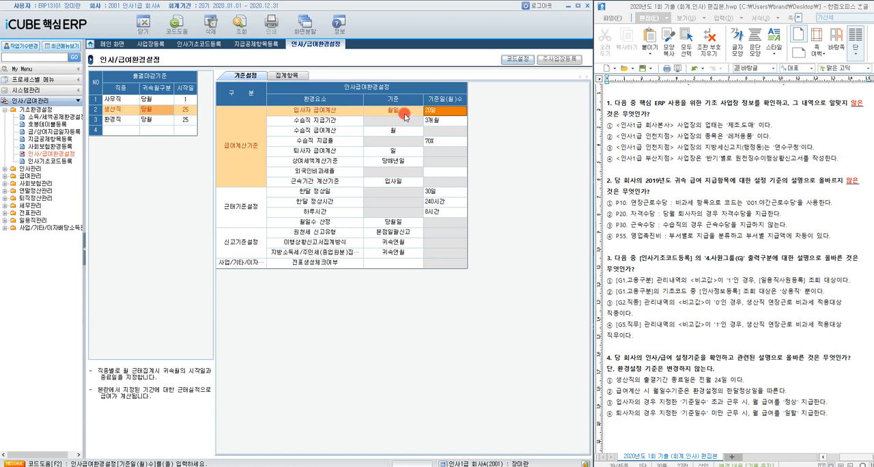
{"action": "left_click_drag", "start_coordinate": [607, 403], "coordinate": [833, 406]}
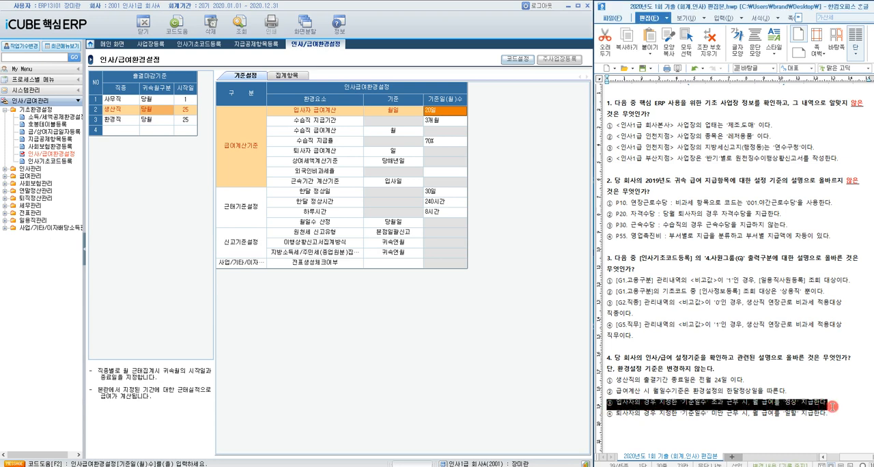
{"action": "left_click", "coordinate": [389, 150]}
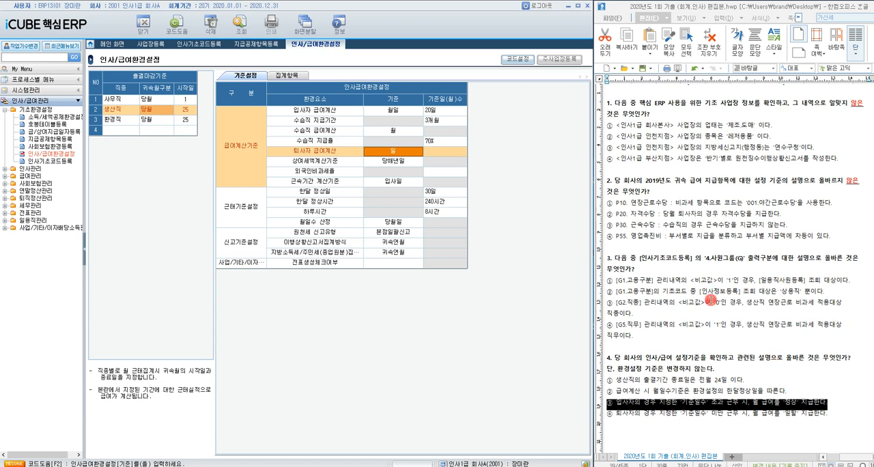
Step: Move on to question 5, open 급/상여지급일자등록, and display the payment dates for 귀속연월 2019년 12월
{"action": "scroll", "coordinate": [714, 305], "scroll_direction": "down", "scroll_amount": 10}
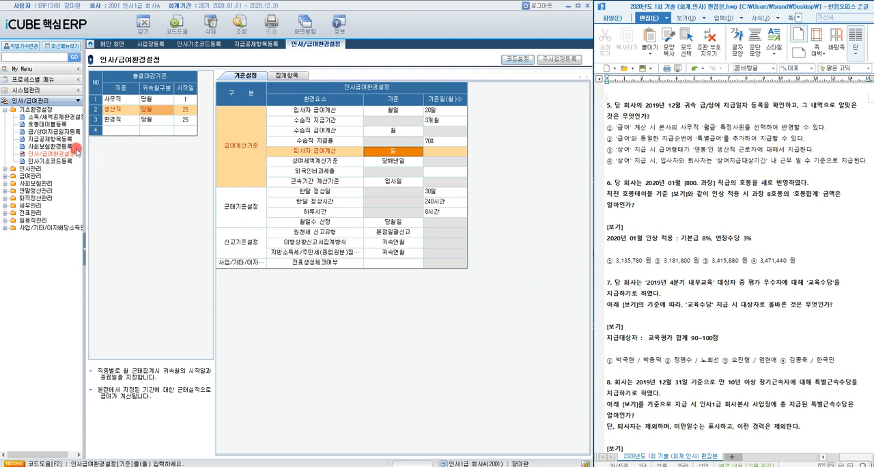
{"action": "left_click", "coordinate": [56, 131]}
{"action": "double_click", "coordinate": [57, 131]}
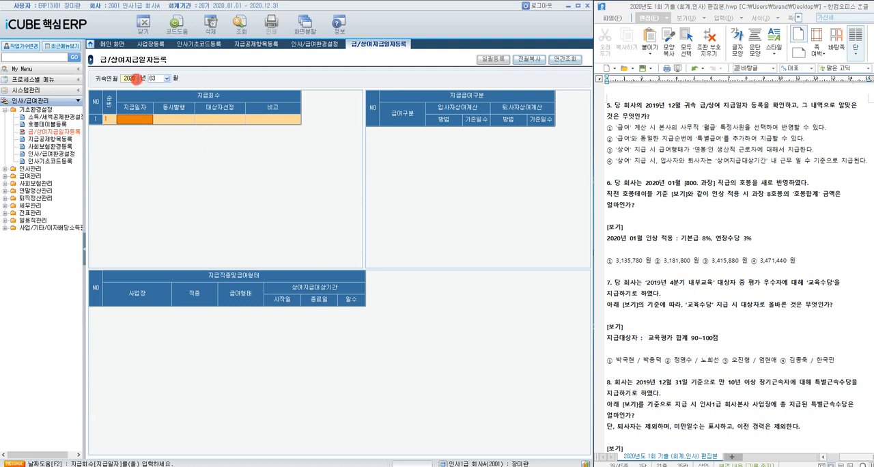
{"action": "left_click", "coordinate": [134, 79]}
{"action": "type", "text": "20"}
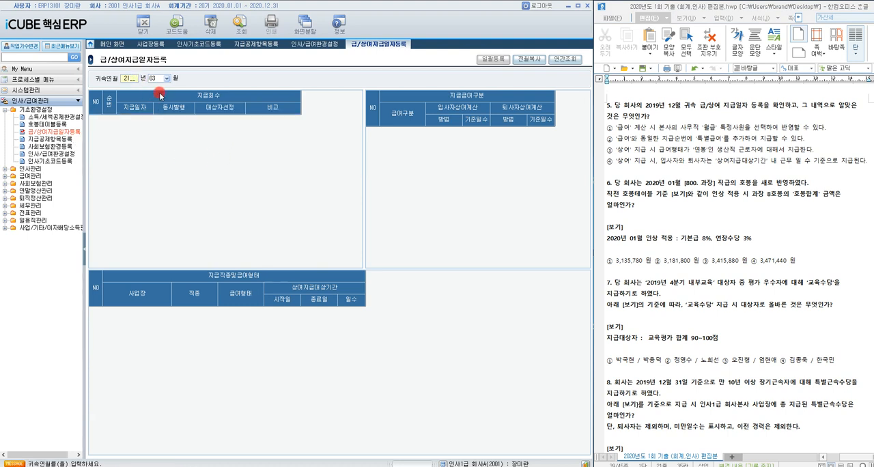
{"action": "type", "text": "19"}
{"action": "key", "text": "Return"}
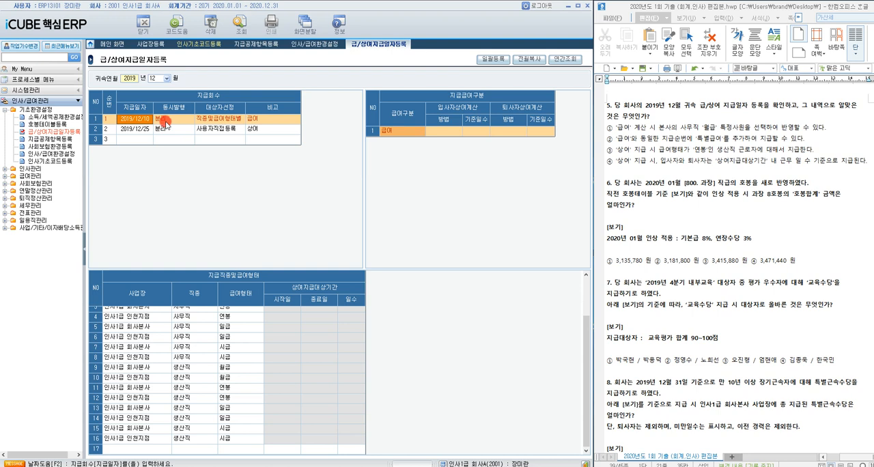
Step: Check the 급여 and 상여 payment settings and highlight option ④ of question 5 in the exam document
{"action": "left_click", "coordinate": [271, 122]}
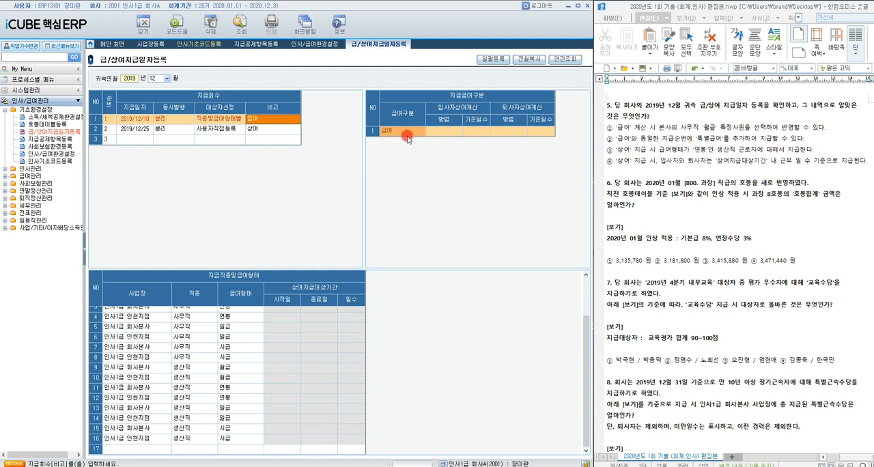
{"action": "left_click", "coordinate": [662, 139]}
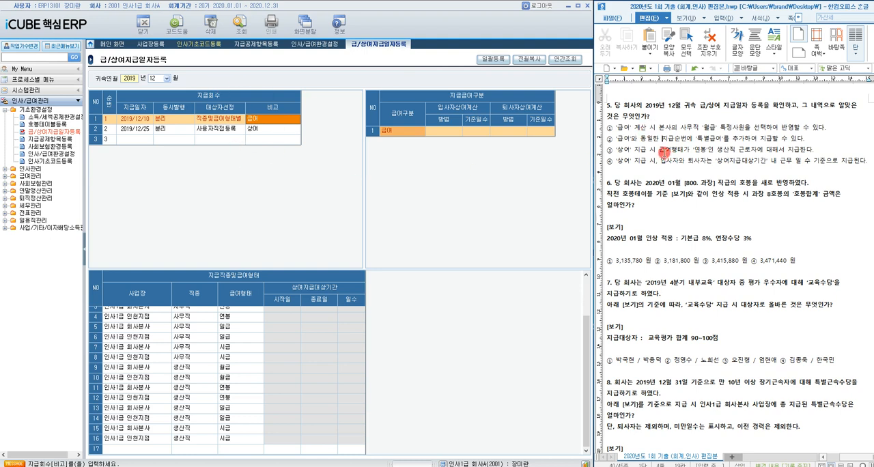
{"action": "left_click", "coordinate": [202, 129]}
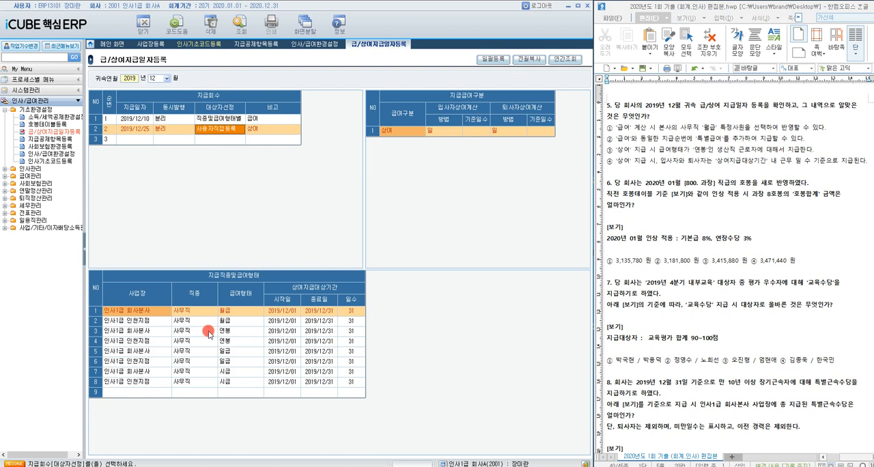
{"action": "left_click", "coordinate": [670, 173]}
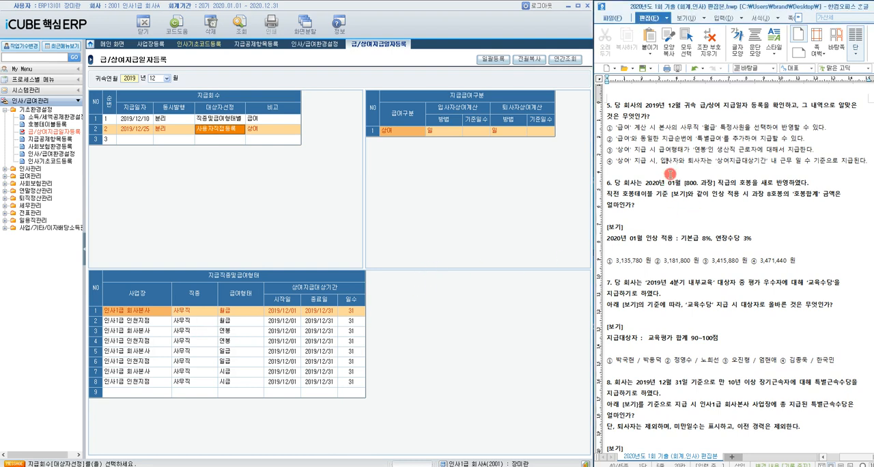
{"action": "left_click", "coordinate": [447, 130]}
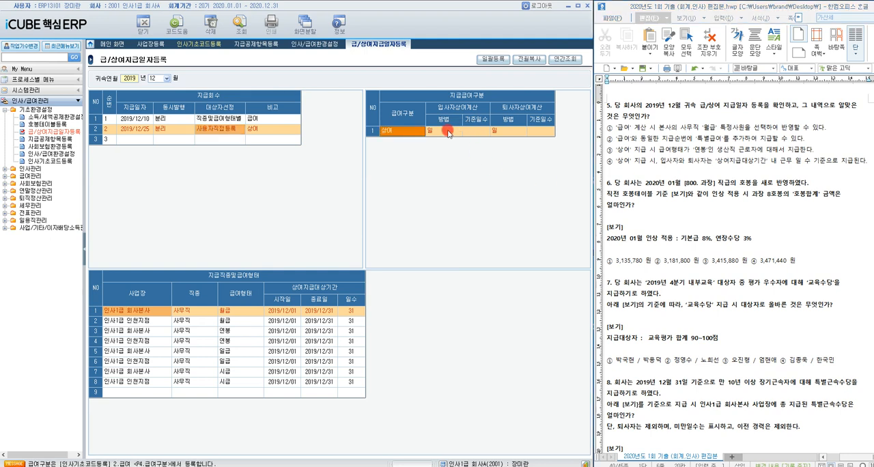
{"action": "left_click_drag", "start_coordinate": [608, 160], "coordinate": [868, 160]}
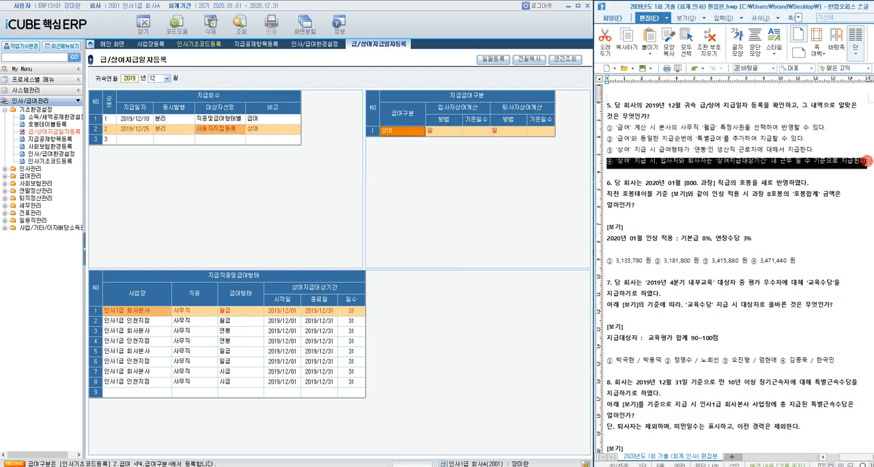
Step: Open 호봉테이블등록 for question 6 and add a 호봉이력 starting 2020/01 for the 800 과장 grade
{"action": "left_click", "coordinate": [675, 189]}
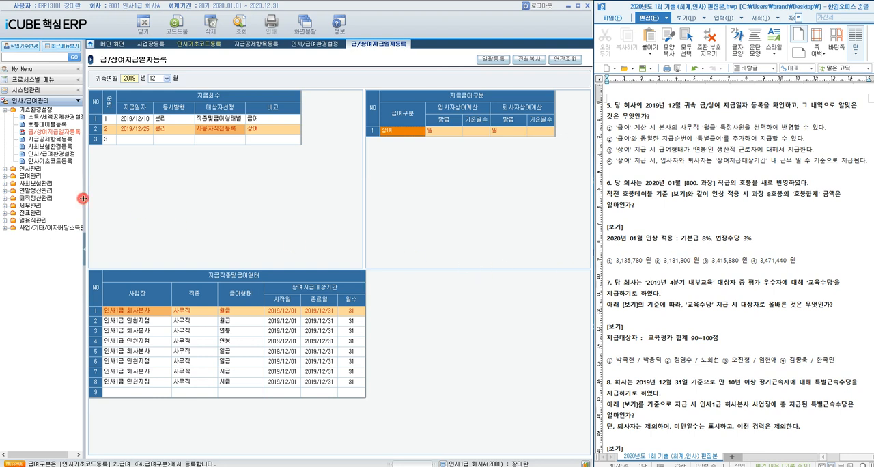
{"action": "left_click", "coordinate": [43, 125]}
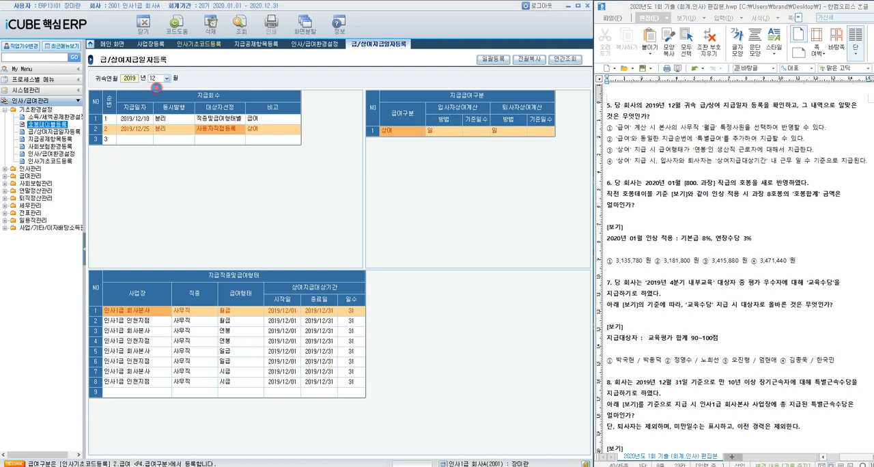
{"action": "double_click", "coordinate": [43, 125]}
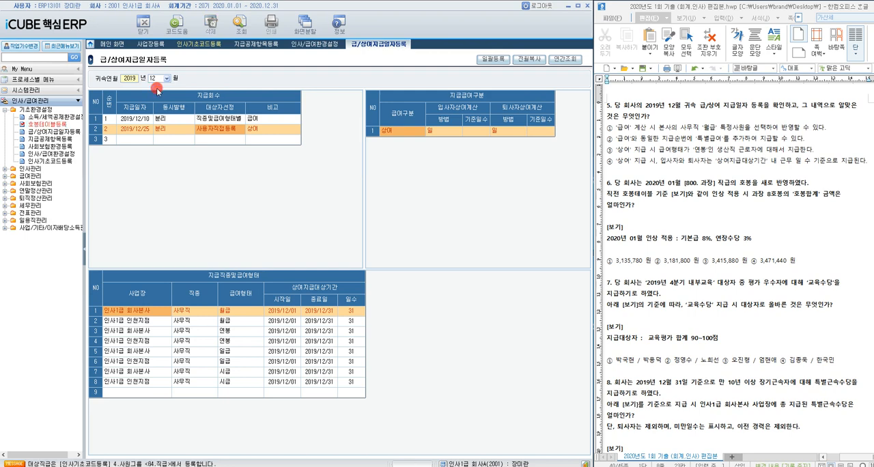
{"action": "left_click", "coordinate": [135, 170]}
{"action": "left_click", "coordinate": [116, 357]}
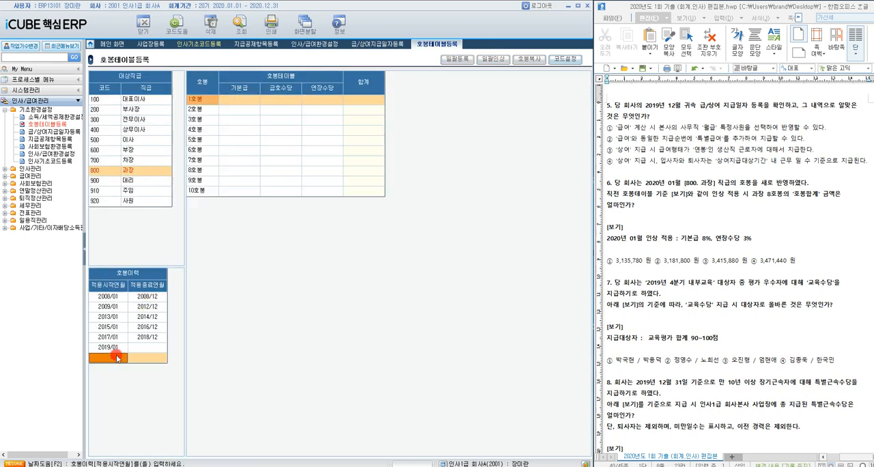
{"action": "type", "text": "202001"}
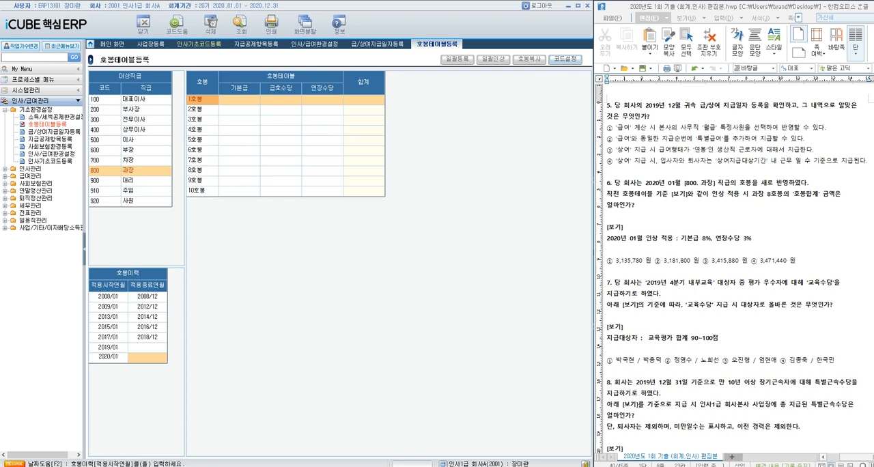
{"action": "key", "text": "Return"}
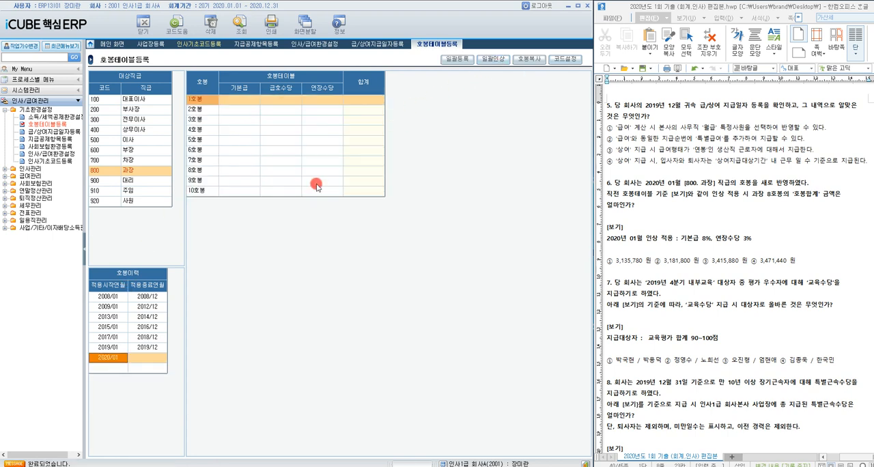
Step: Copy the 800 과장 호봉 table starting 2019/01 into the 2020/01 history with 호봉복사
{"action": "left_click", "coordinate": [529, 59]}
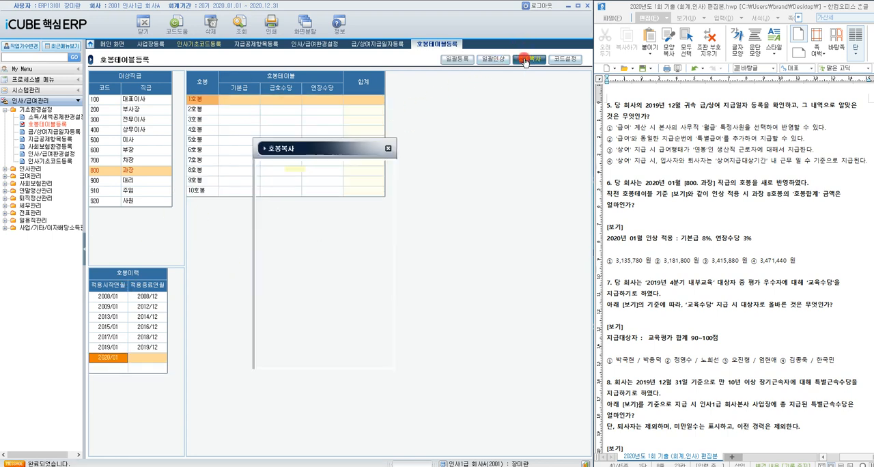
{"action": "double_click", "coordinate": [310, 170]}
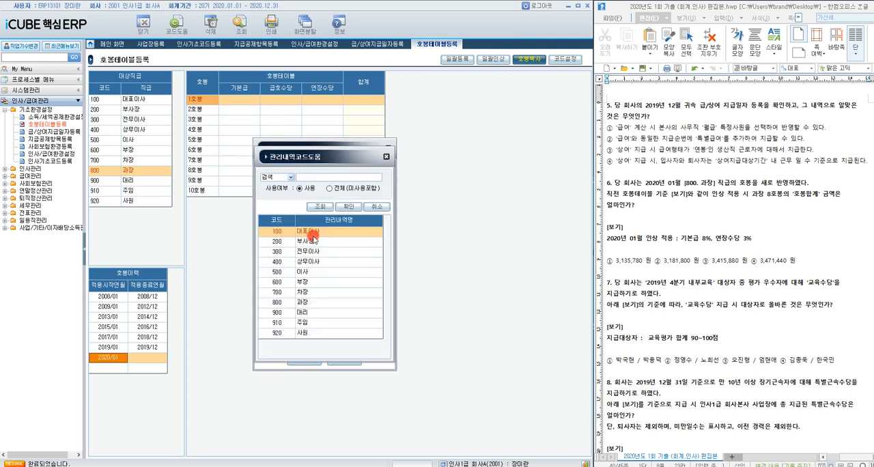
{"action": "left_click", "coordinate": [312, 303]}
{"action": "double_click", "coordinate": [312, 303]}
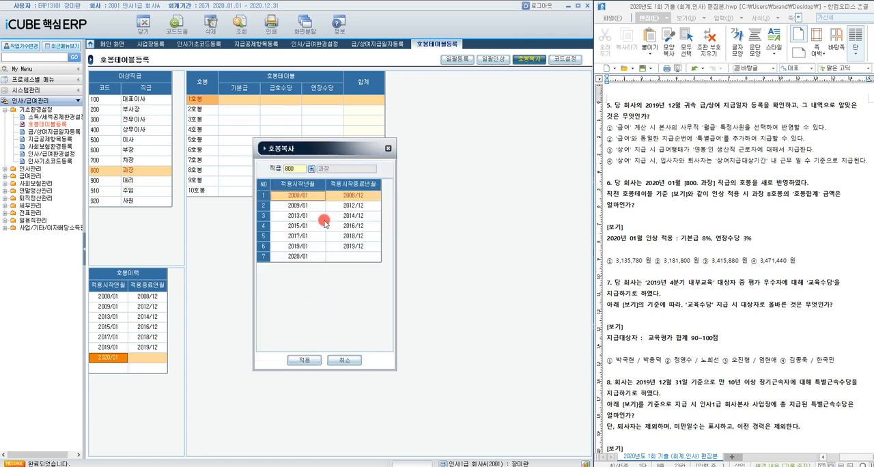
{"action": "double_click", "coordinate": [312, 248]}
{"action": "left_click", "coordinate": [303, 282]}
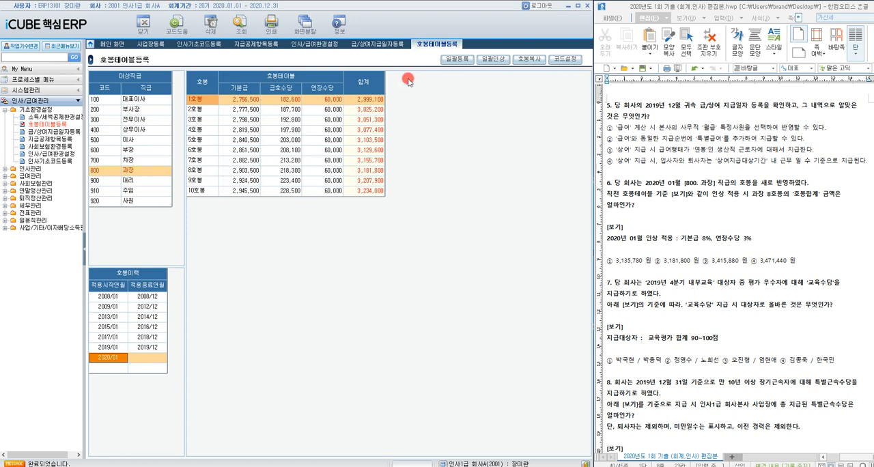
Step: Apply a 정률 일괄인상 of 8% to 기본급 and 3% to 연장수당 for 1호봉–10호봉, check 8호봉, and highlight option ③ of question 6
{"action": "left_click", "coordinate": [488, 62]}
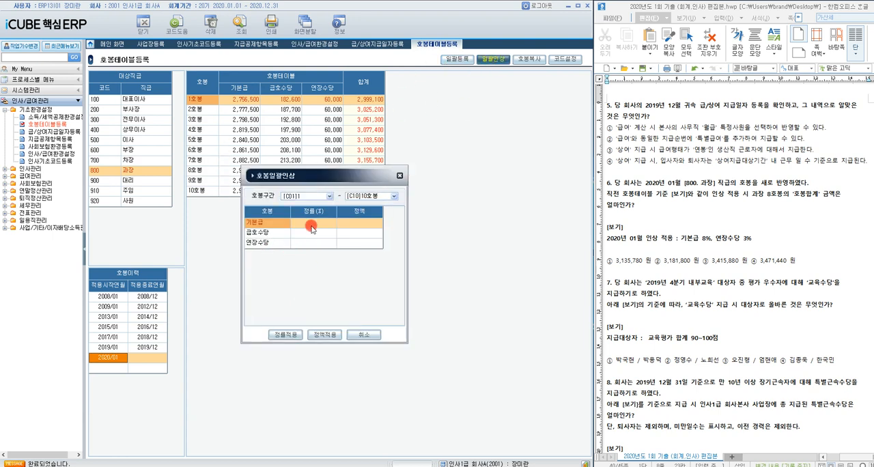
{"action": "left_click", "coordinate": [312, 225]}
{"action": "type", "text": "8"}
{"action": "key", "text": "Down"}
{"action": "key", "text": "Down"}
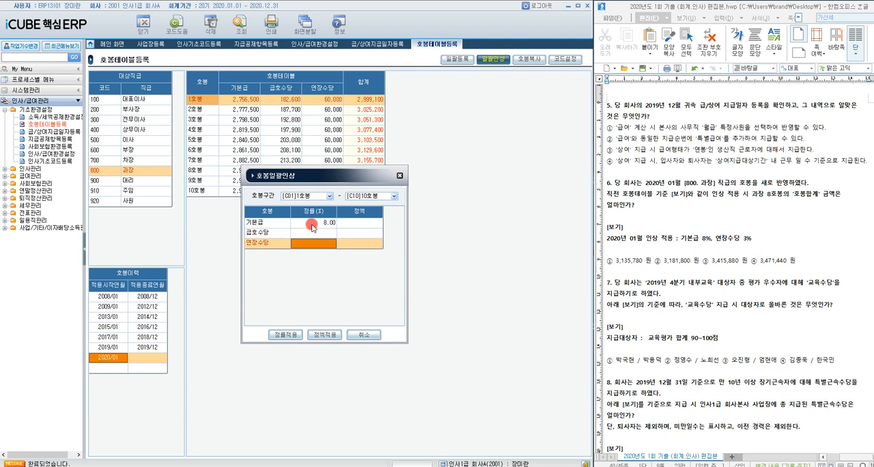
{"action": "type", "text": "3"}
{"action": "key", "text": "Up"}
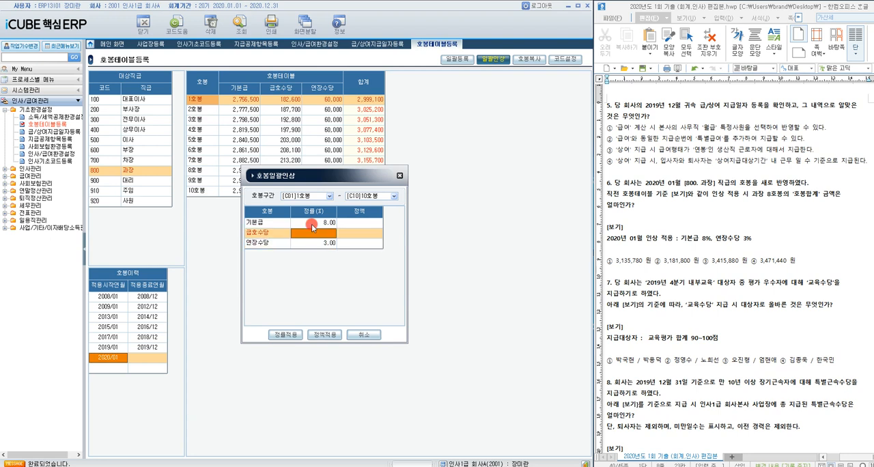
{"action": "left_click", "coordinate": [286, 334]}
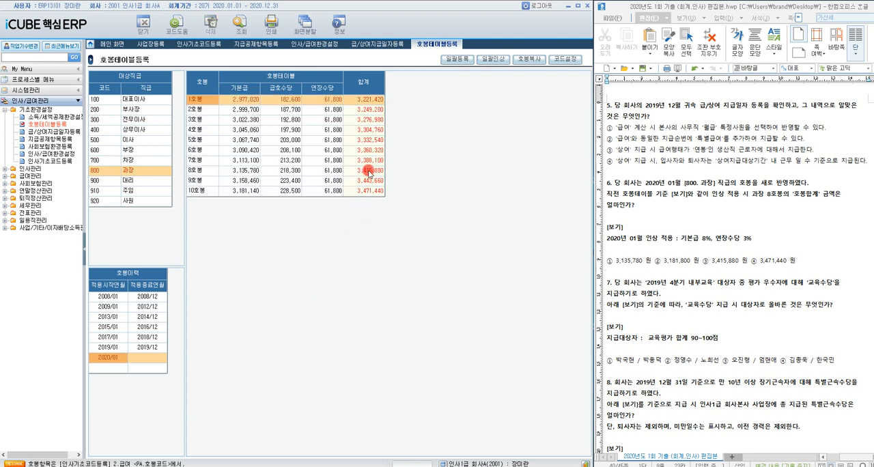
{"action": "left_click", "coordinate": [365, 171]}
{"action": "left_click_drag", "start_coordinate": [703, 260], "coordinate": [745, 259]}
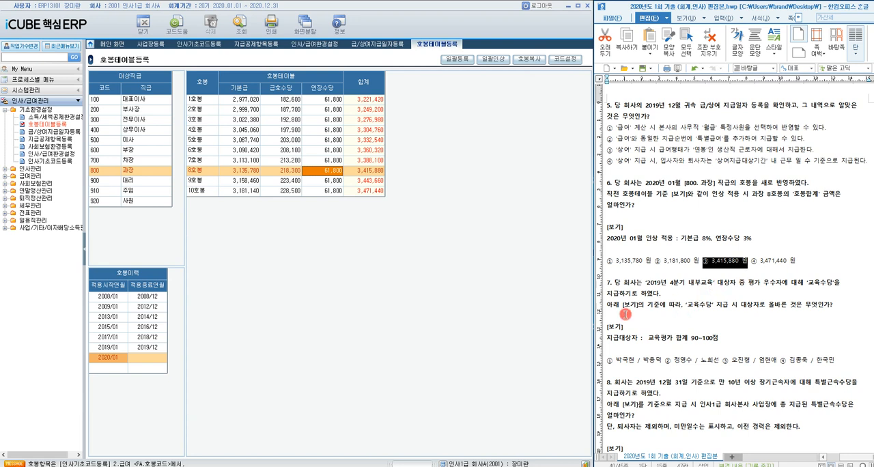
Step: Open 교육평가 for question 7 and display the evaluations for training 903, 2019년 4분기 내부교육
{"action": "left_click", "coordinate": [4, 169]}
{"action": "left_click", "coordinate": [39, 205]}
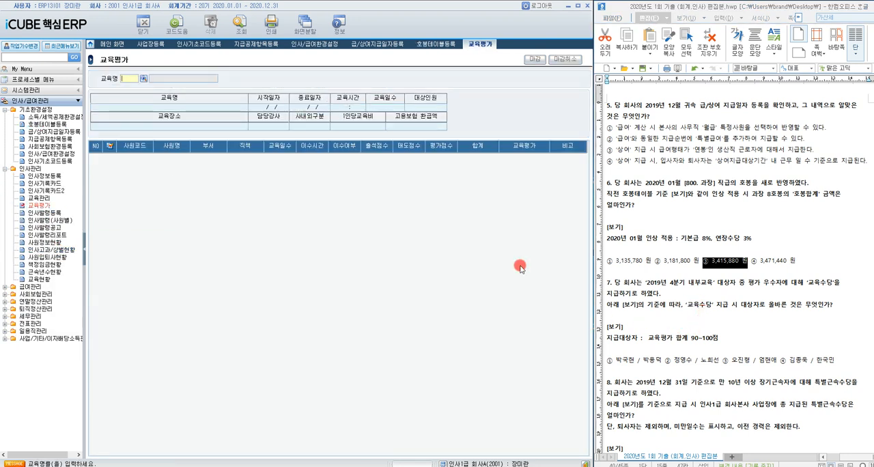
{"action": "left_click", "coordinate": [144, 79]}
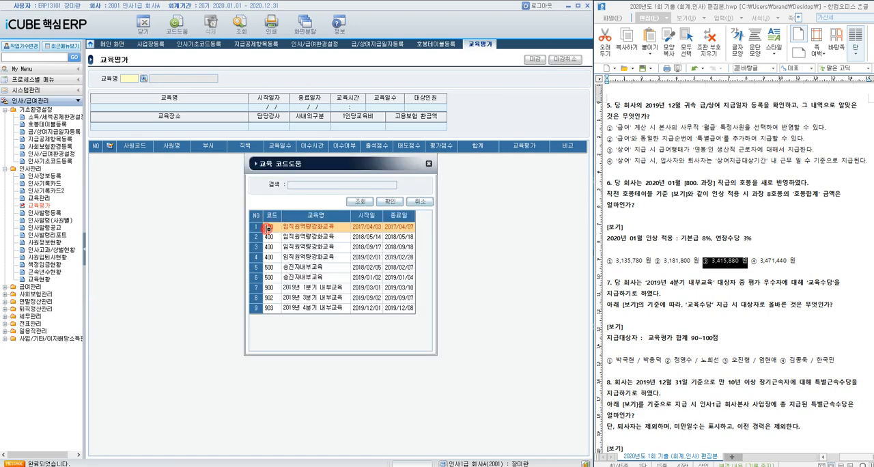
{"action": "double_click", "coordinate": [316, 307]}
{"action": "left_click", "coordinate": [240, 34]}
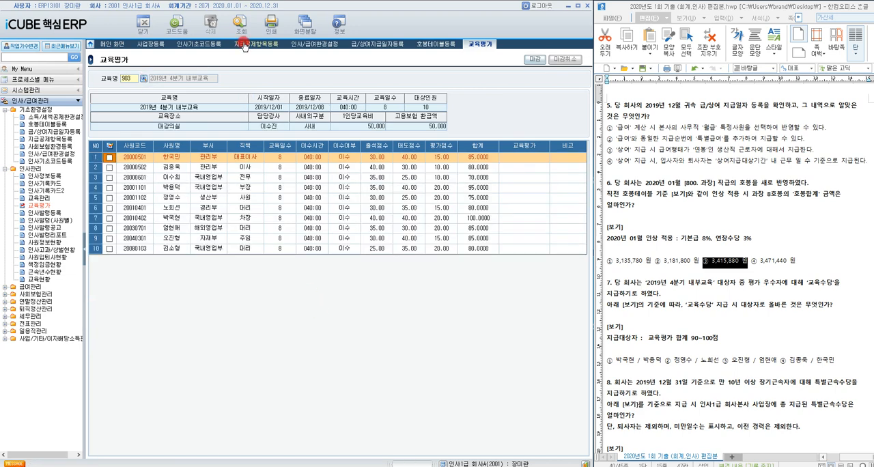
Step: Check which employees have an evaluation 합계 of 90–100 and highlight option ① of question 7 in the exam document
{"action": "left_click", "coordinate": [489, 190]}
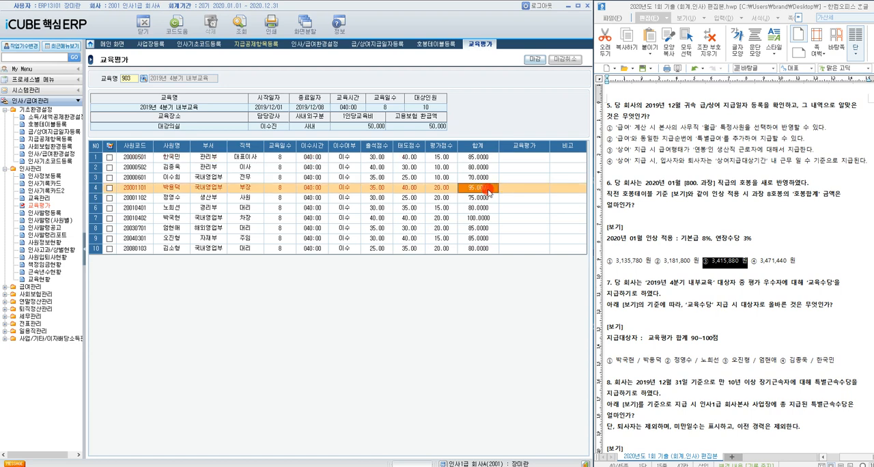
{"action": "left_click", "coordinate": [482, 220]}
{"action": "left_click_drag", "start_coordinate": [606, 361], "coordinate": [666, 363]}
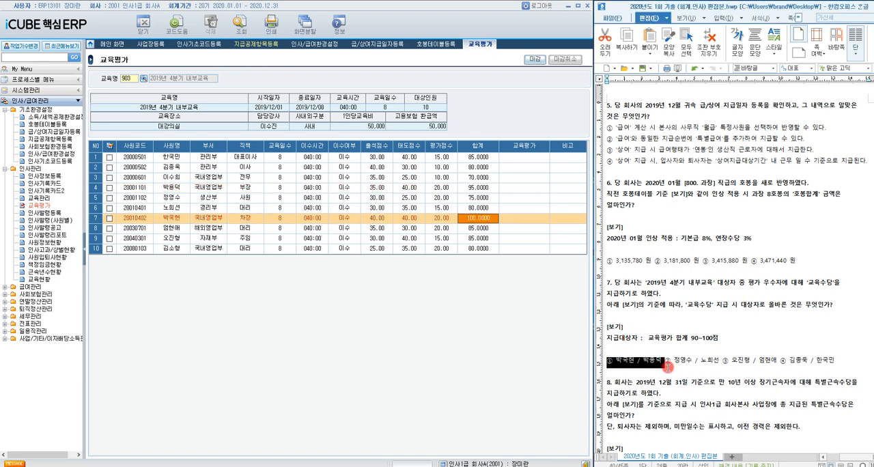
Step: Move on to question 8, open 근속년수현황, and choose 사업장 1000 인사1급 회사본사
{"action": "scroll", "coordinate": [764, 295], "scroll_direction": "down", "scroll_amount": 8}
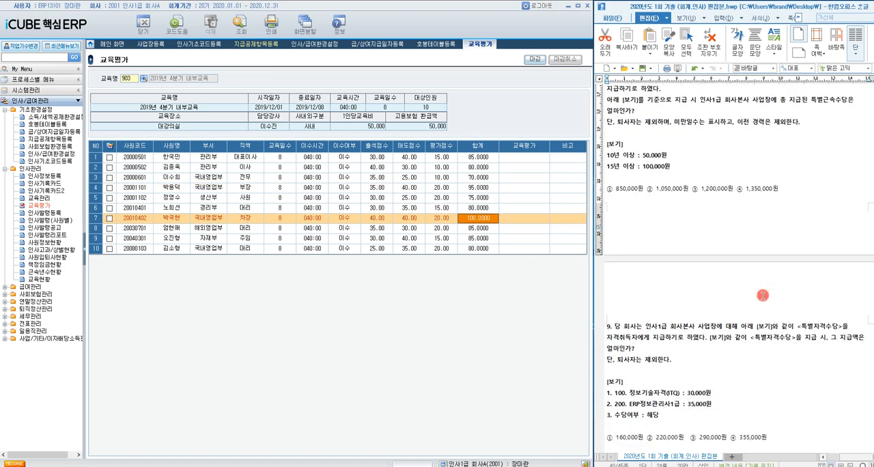
{"action": "left_click", "coordinate": [671, 110]}
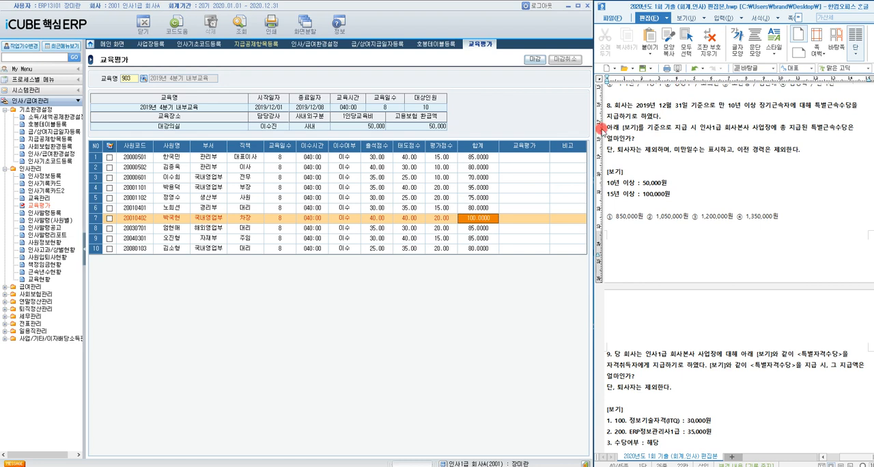
{"action": "left_click", "coordinate": [43, 272]}
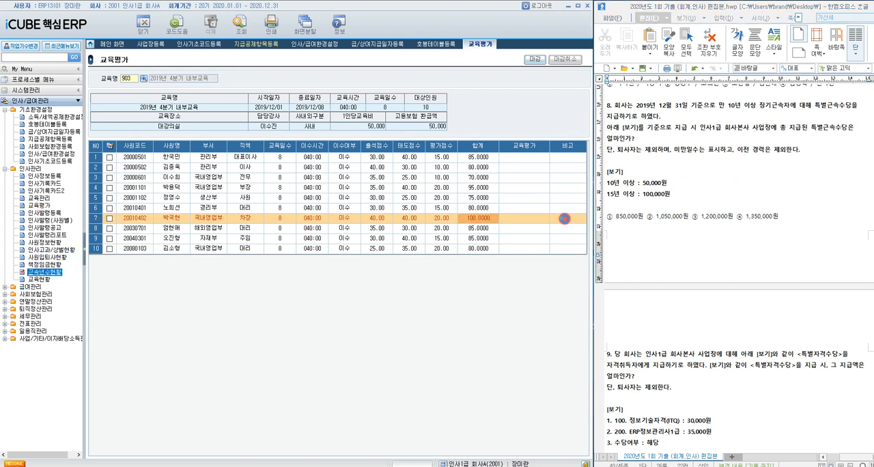
{"action": "double_click", "coordinate": [43, 273]}
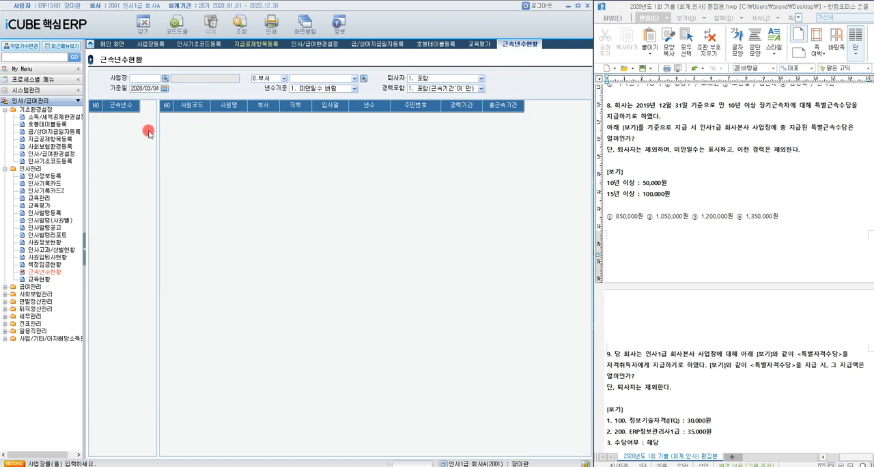
{"action": "left_click", "coordinate": [164, 78]}
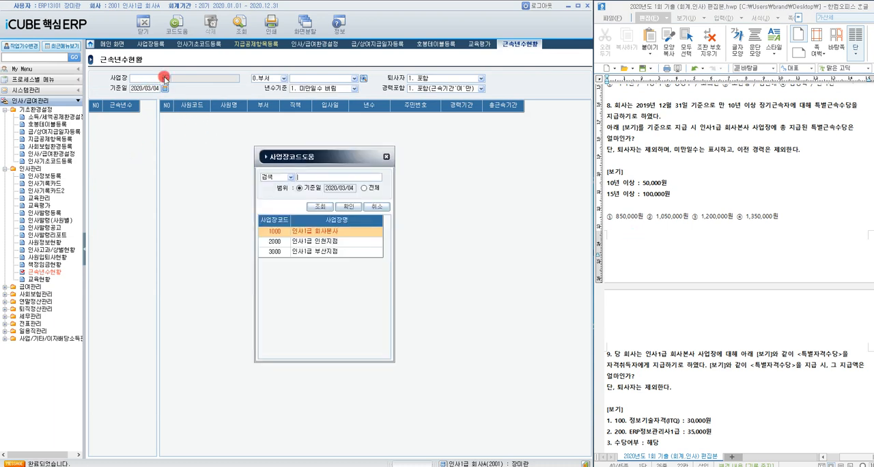
{"action": "double_click", "coordinate": [345, 233]}
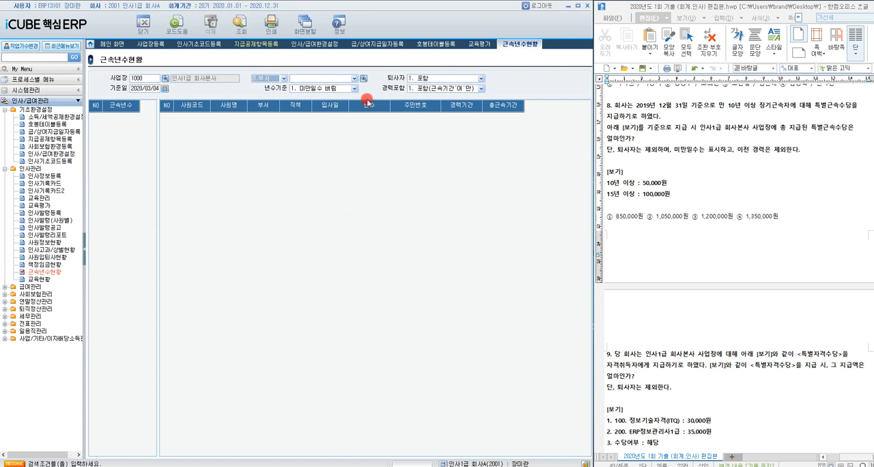
Step: Display the 근속년수 list with 퇴사자 제외, 기준일 2019/12/31, 년수기준 미만일수 표시, and 경력포함 제외
{"action": "left_click", "coordinate": [480, 79]}
{"action": "left_click", "coordinate": [469, 87]}
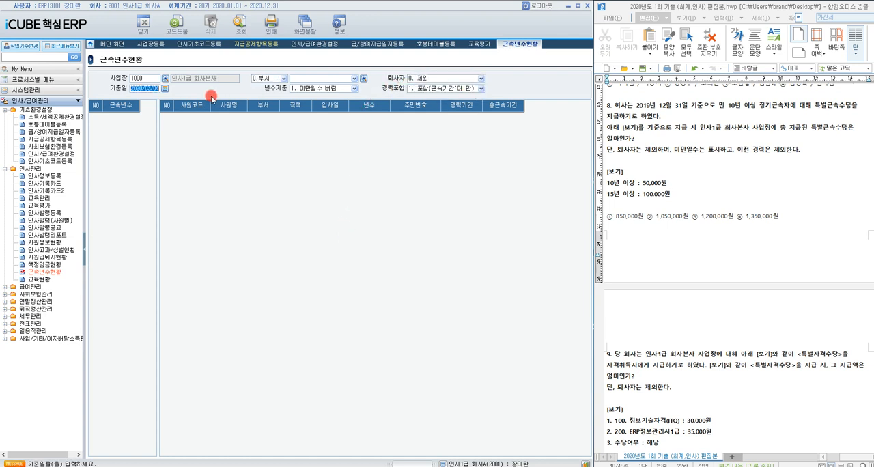
{"action": "type", "text": "2019/12/31"}
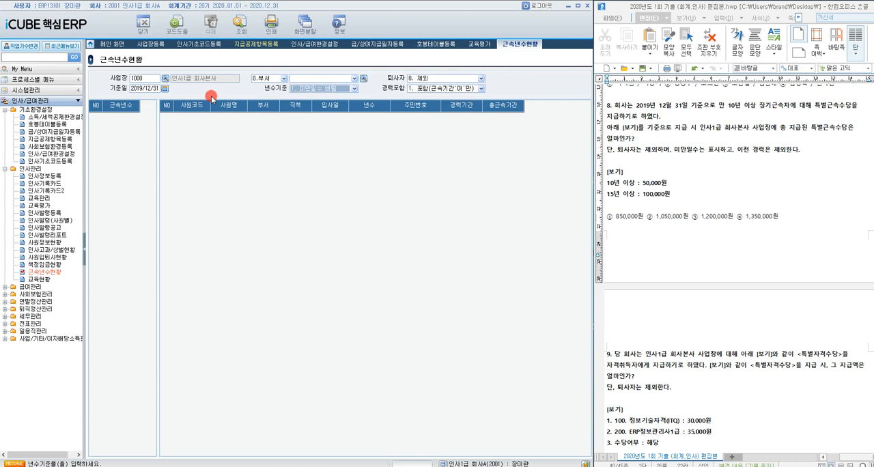
{"action": "left_click", "coordinate": [303, 89]}
{"action": "left_click", "coordinate": [316, 110]}
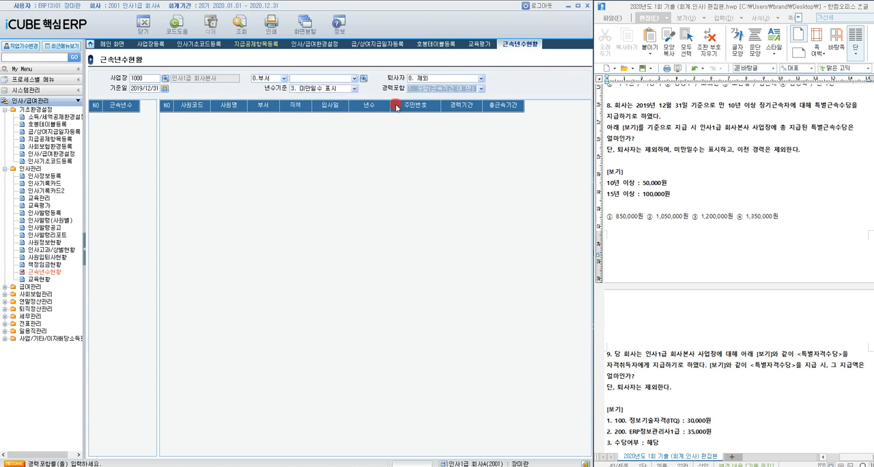
{"action": "left_click", "coordinate": [442, 88]}
{"action": "left_click", "coordinate": [444, 103]}
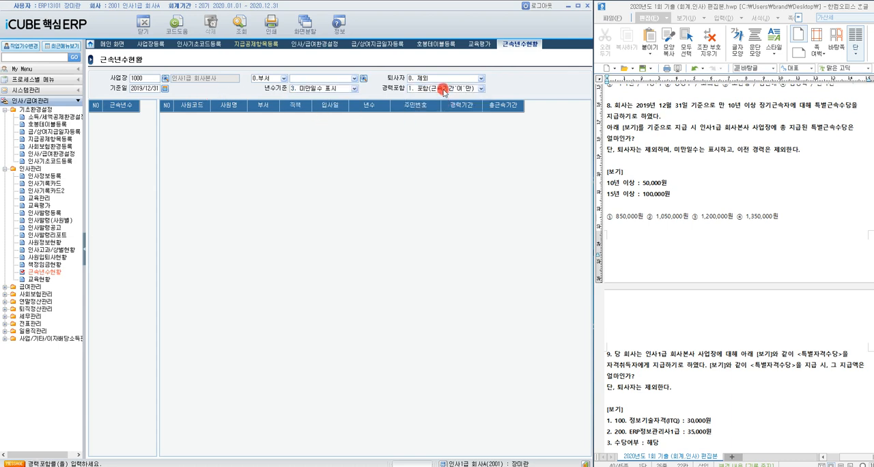
{"action": "left_click", "coordinate": [442, 89]}
{"action": "left_click", "coordinate": [441, 96]}
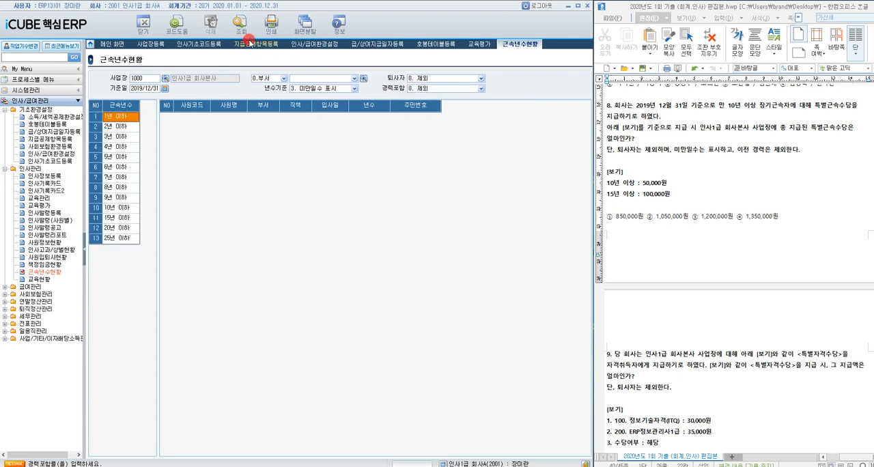
Step: Check the employees in the 15년, 20년 and 25년 이하 groups and highlight option ① of question 8 in the exam document
{"action": "left_click", "coordinate": [114, 217]}
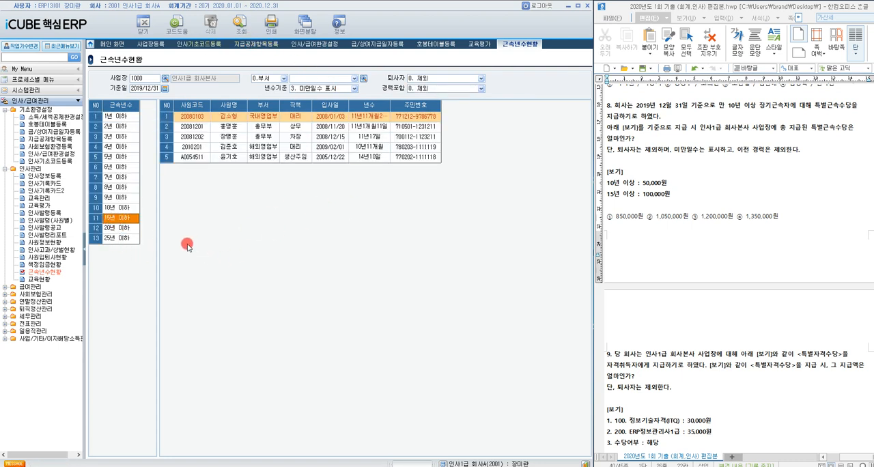
{"action": "left_click", "coordinate": [126, 231]}
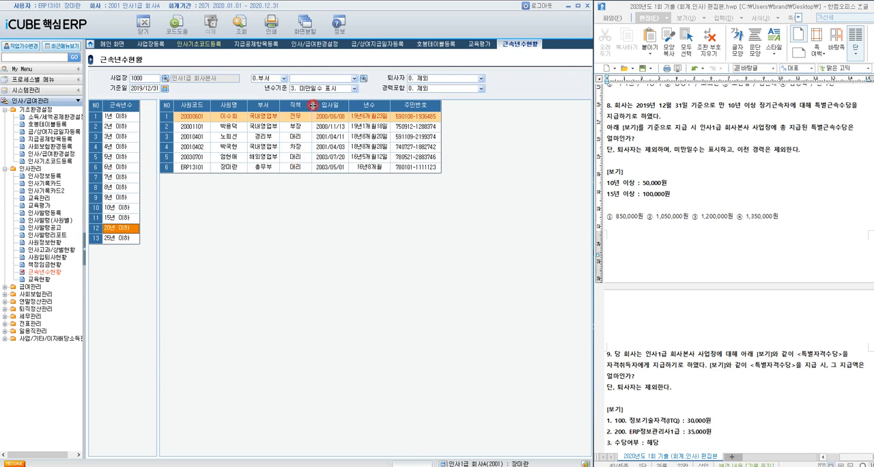
{"action": "left_click", "coordinate": [113, 240]}
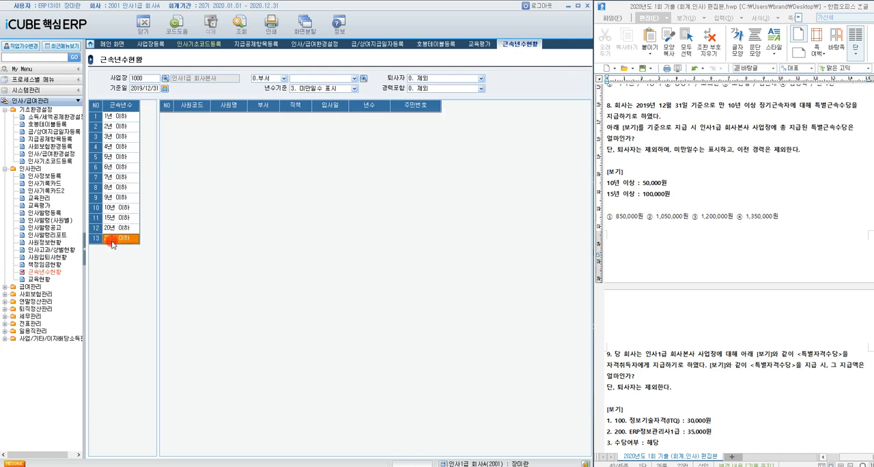
{"action": "left_click", "coordinate": [121, 218]}
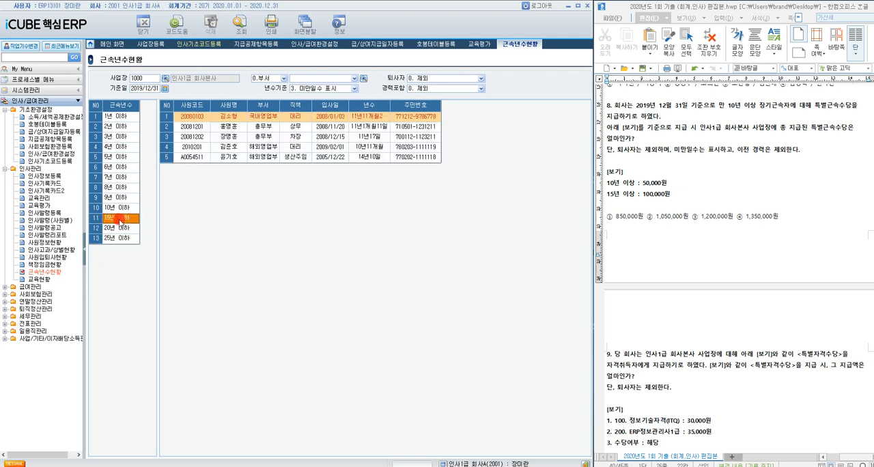
{"action": "left_click", "coordinate": [115, 228]}
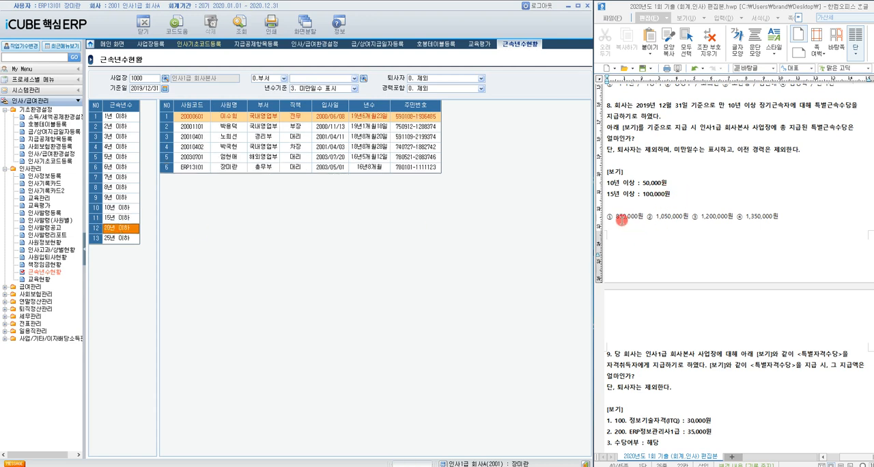
{"action": "left_click_drag", "start_coordinate": [605, 217], "coordinate": [644, 216]}
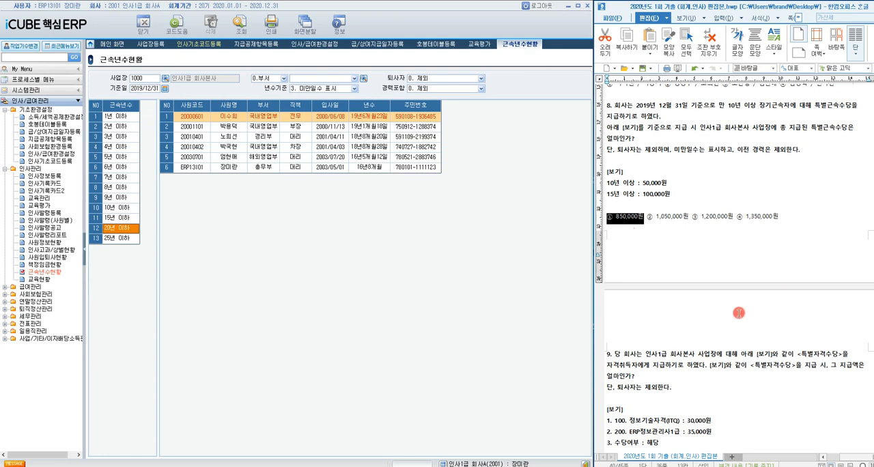
Step: Open 사원정보현황 for question 9 and display the 자격/면허 records of 사업장 1000 with 퇴직제외
{"action": "scroll", "coordinate": [744, 332], "scroll_direction": "down", "scroll_amount": 5}
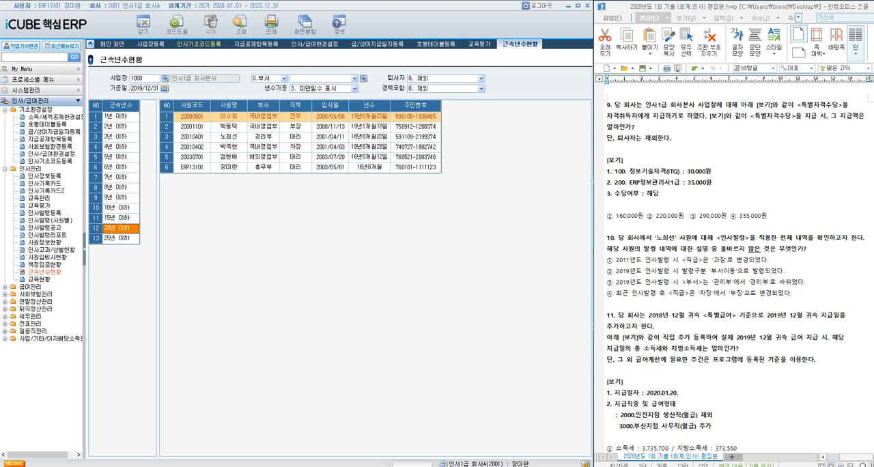
{"action": "left_click", "coordinate": [43, 242]}
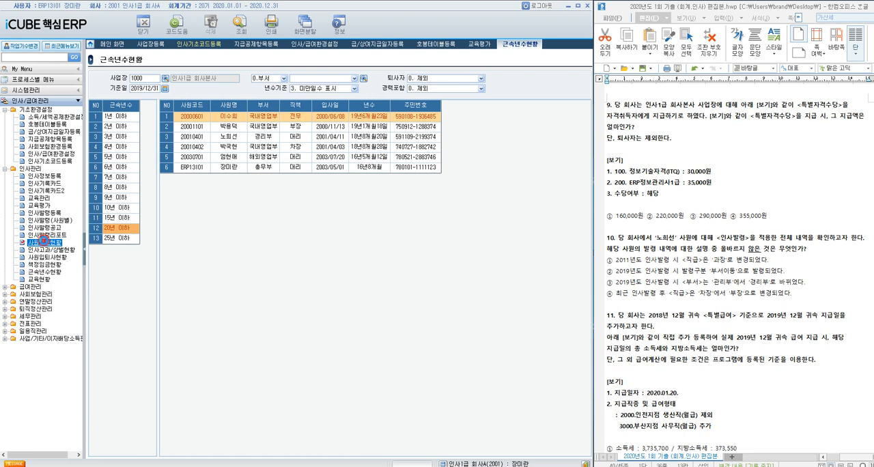
{"action": "double_click", "coordinate": [42, 242]}
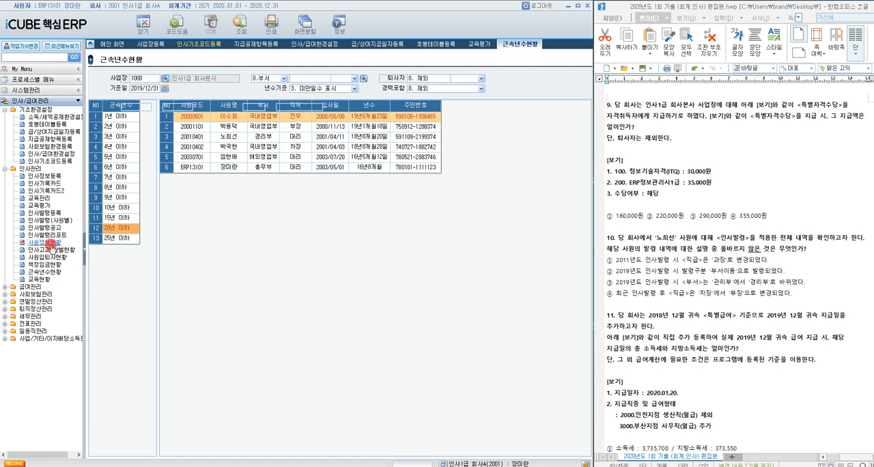
{"action": "left_click", "coordinate": [214, 78]}
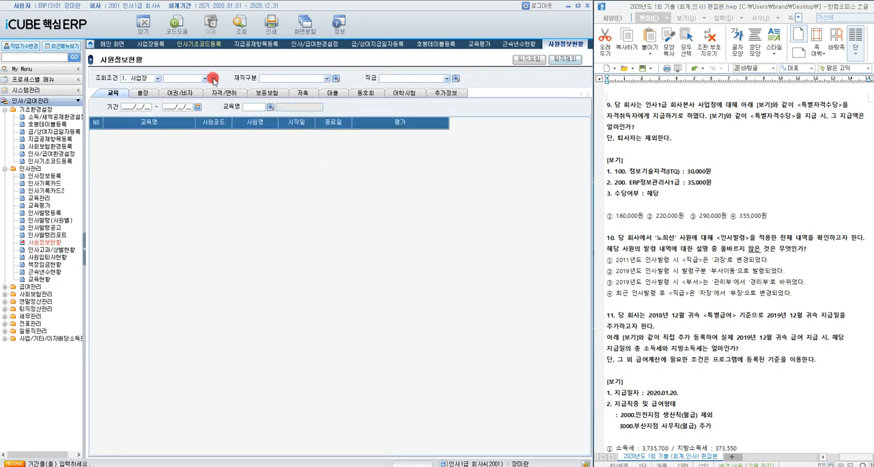
{"action": "double_click", "coordinate": [308, 233]}
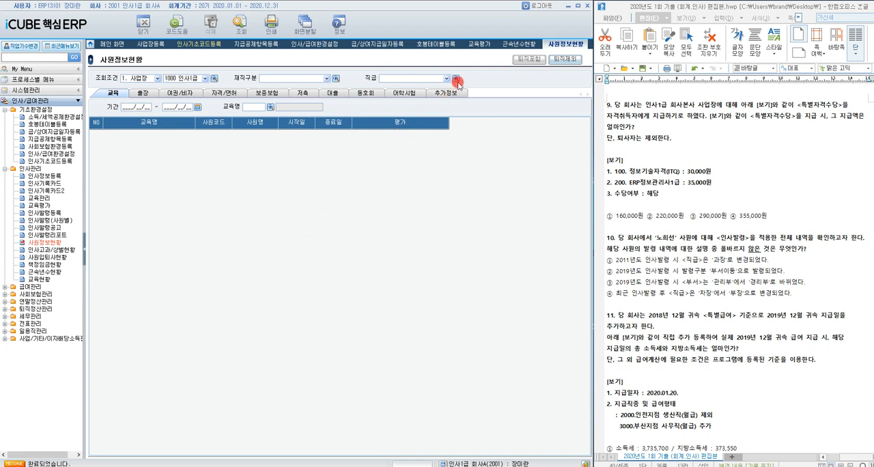
{"action": "left_click", "coordinate": [229, 95]}
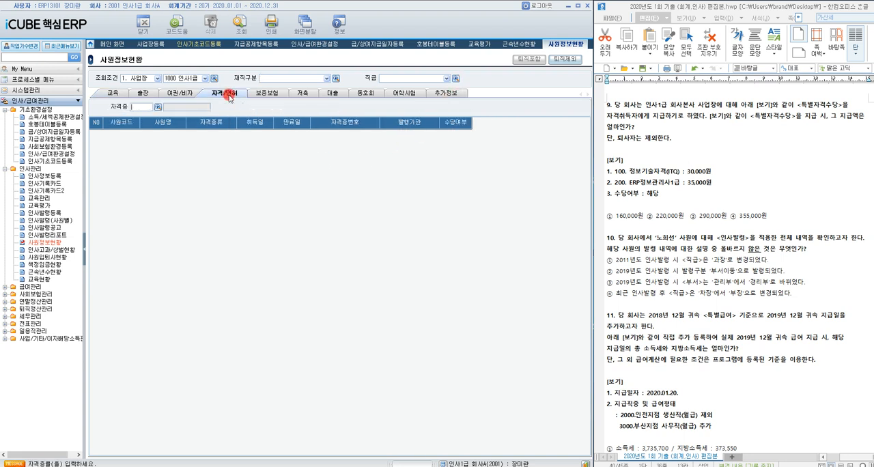
{"action": "left_click", "coordinate": [560, 60]}
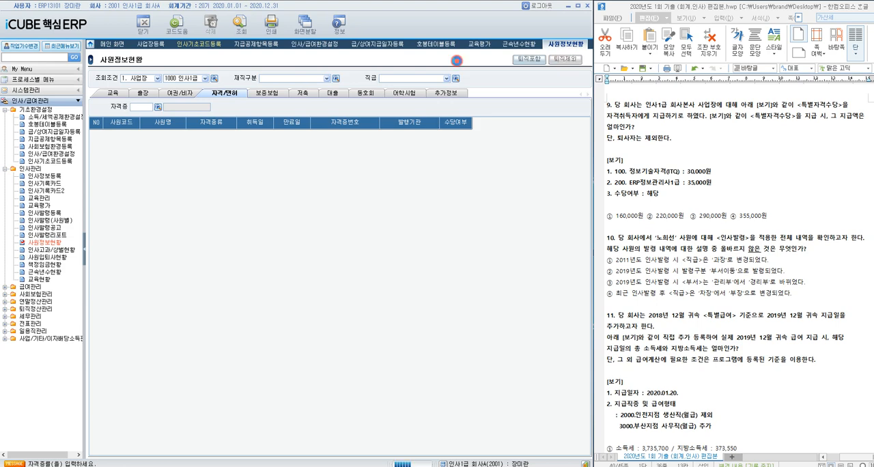
Step: Filter the 자격/면허 records by 자격증 100 정보기술자격(ITQ) and check which employees are marked 해당 under 수당여부
{"action": "left_click", "coordinate": [158, 107]}
{"action": "double_click", "coordinate": [293, 220]}
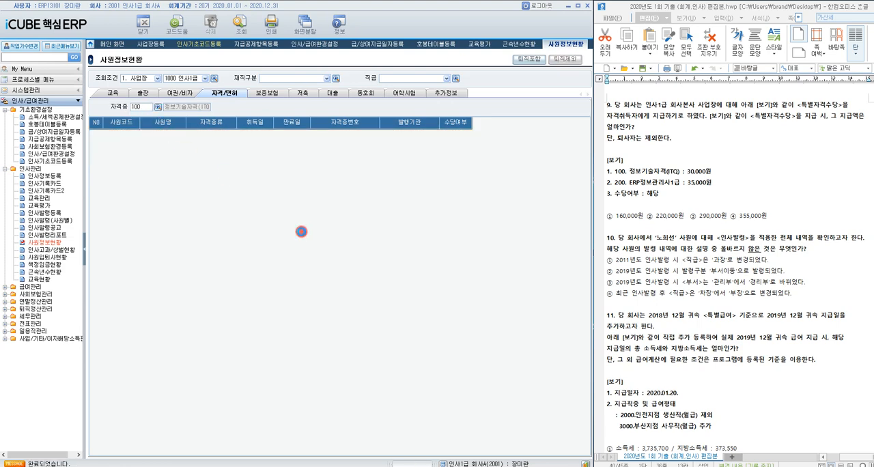
{"action": "left_click", "coordinate": [455, 144]}
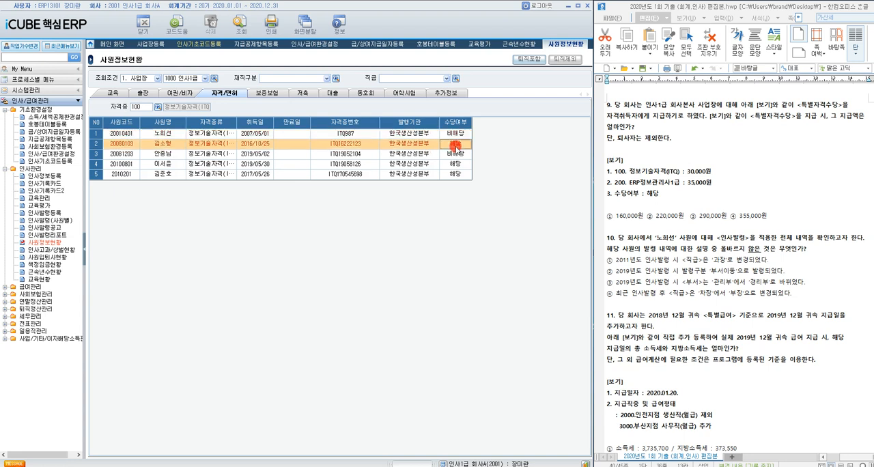
{"action": "left_click", "coordinate": [456, 165]}
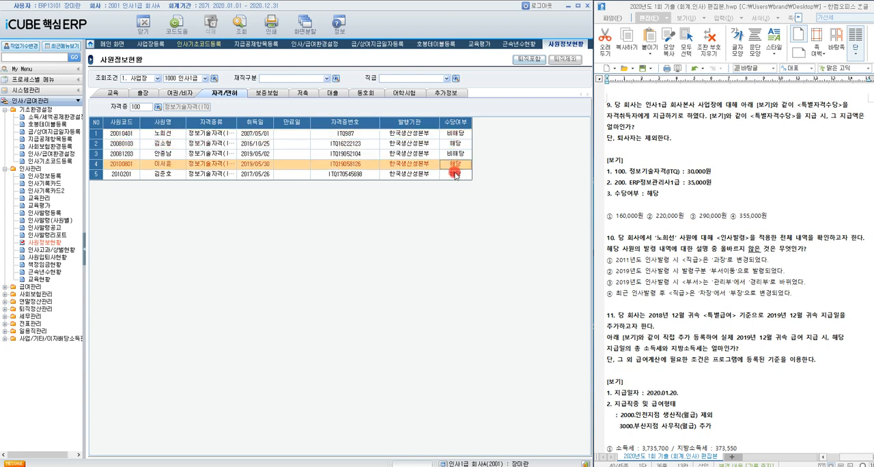
{"action": "left_click", "coordinate": [456, 174]}
{"action": "left_click", "coordinate": [632, 173]}
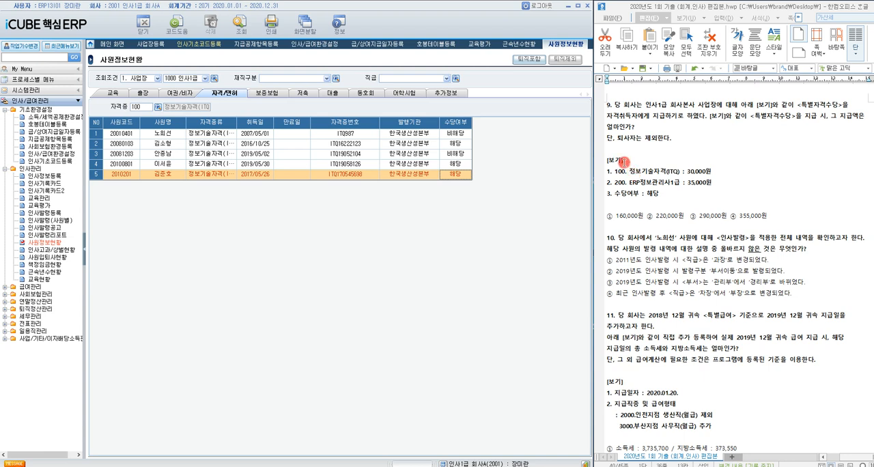
{"action": "left_click", "coordinate": [458, 146]}
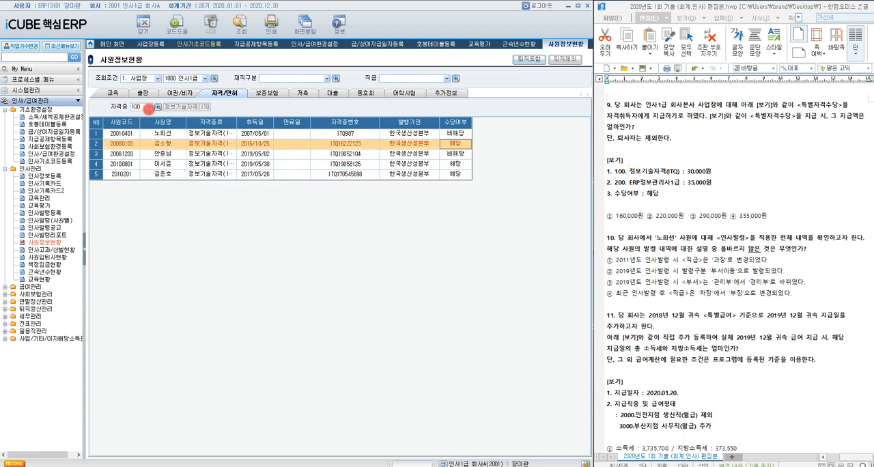
Step: Filter the records by 자격증 200 ERP정보관리사1급, check the 해당 employees, and highlight option ① 160,000원 of question 9
{"action": "left_click", "coordinate": [154, 108]}
{"action": "double_click", "coordinate": [316, 242]}
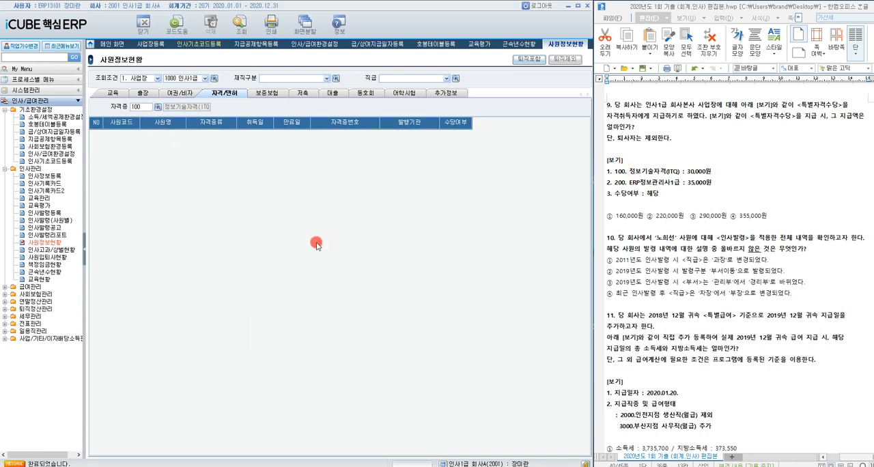
{"action": "left_click", "coordinate": [455, 157]}
{"action": "left_click", "coordinate": [457, 165]}
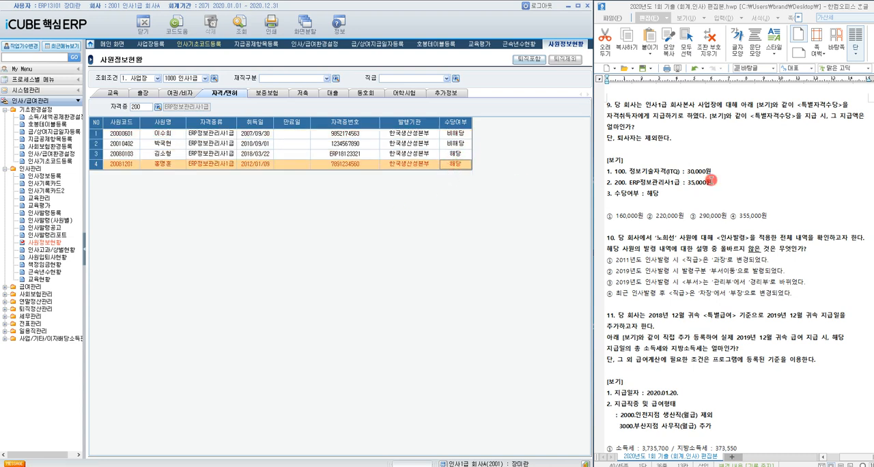
{"action": "left_click_drag", "start_coordinate": [606, 216], "coordinate": [644, 217]}
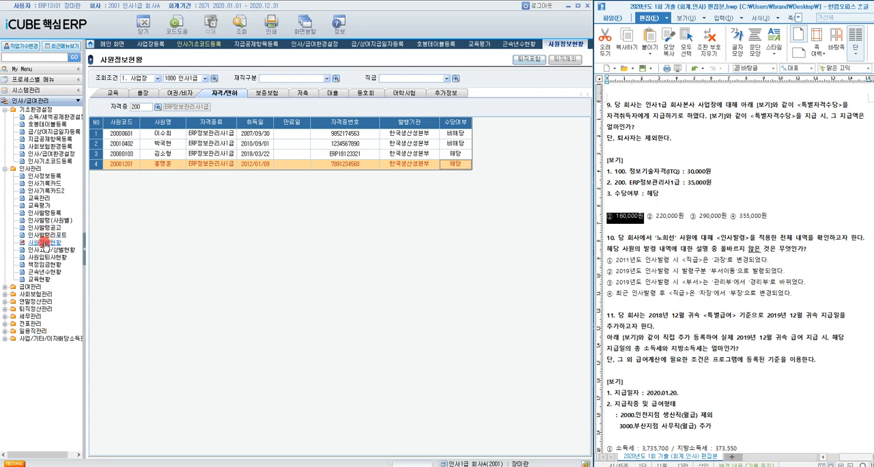
Step: Open 인사기록카드 for question 10, display the 인사발령 history of the employee named there, and check the 2011 직급 change
{"action": "left_click", "coordinate": [51, 183]}
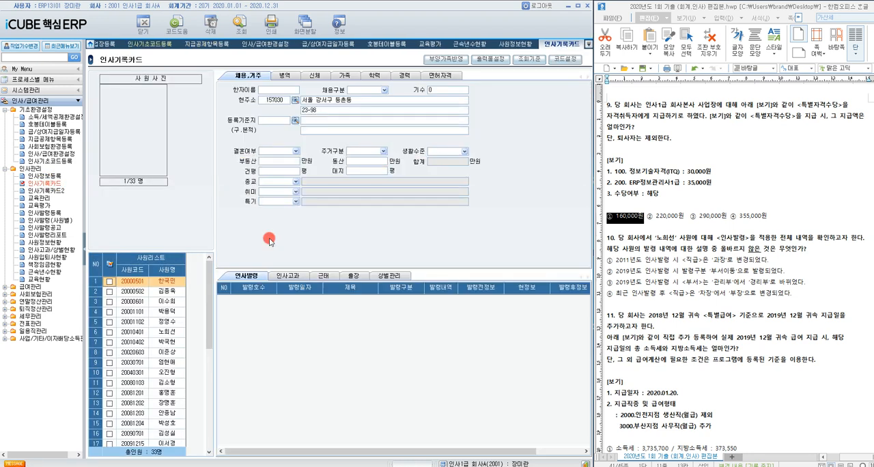
{"action": "left_click", "coordinate": [167, 332]}
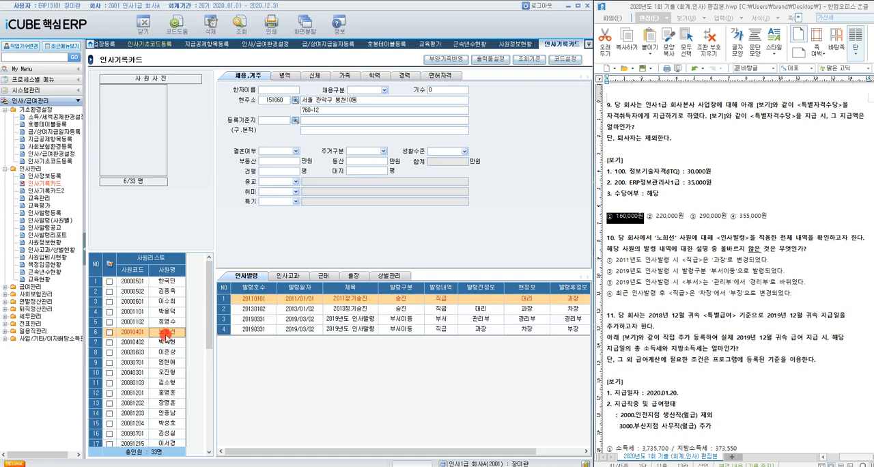
{"action": "left_click_drag", "start_coordinate": [504, 287], "coordinate": [493, 286]}
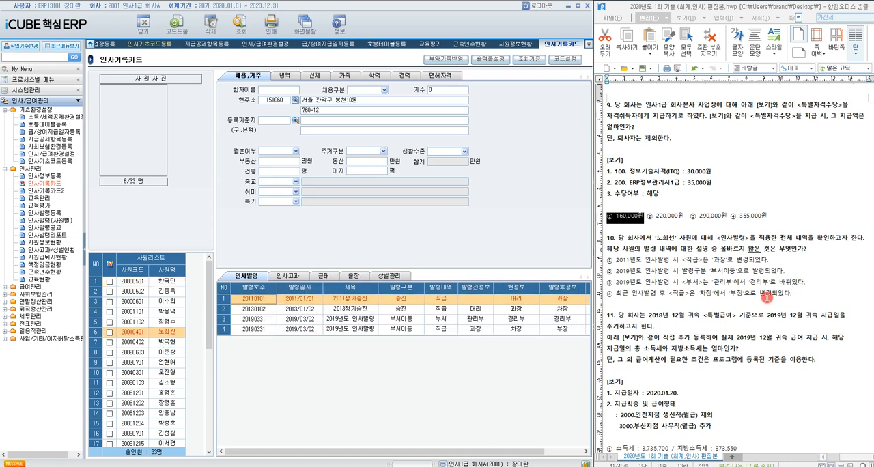
{"action": "left_click", "coordinate": [351, 301]}
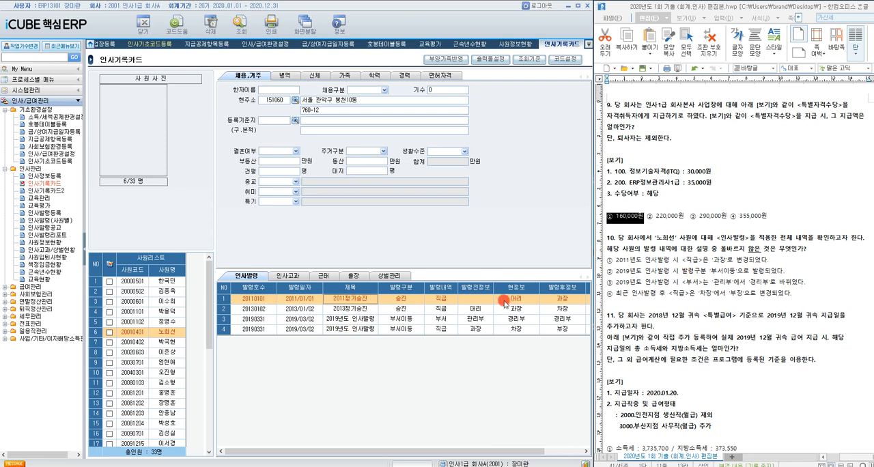
{"action": "left_click", "coordinate": [567, 301]}
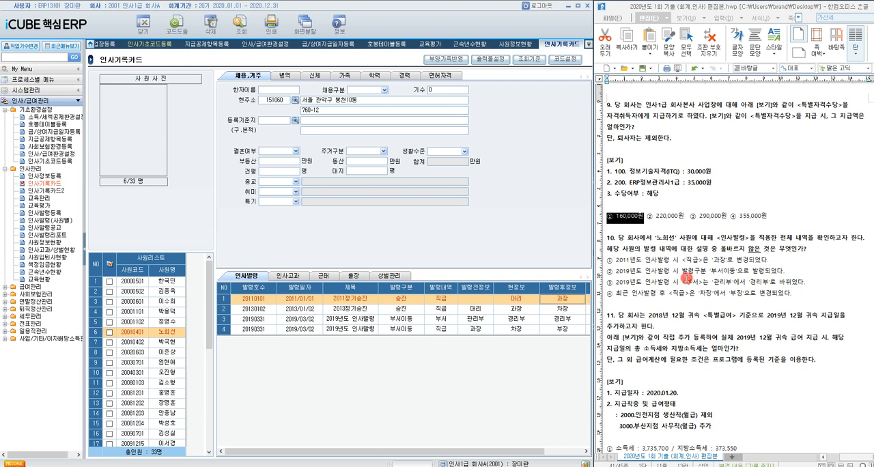
Step: Check the employee's 2019년도 인사발령 entries for 부서 and 직급, and highlight option ③ of question 10
{"action": "left_click", "coordinate": [686, 276]}
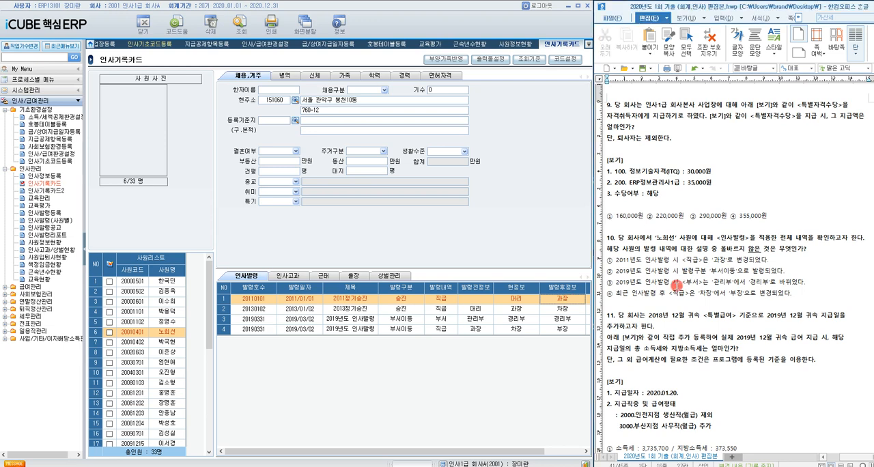
{"action": "left_click", "coordinate": [404, 321]}
{"action": "left_click", "coordinate": [405, 321]}
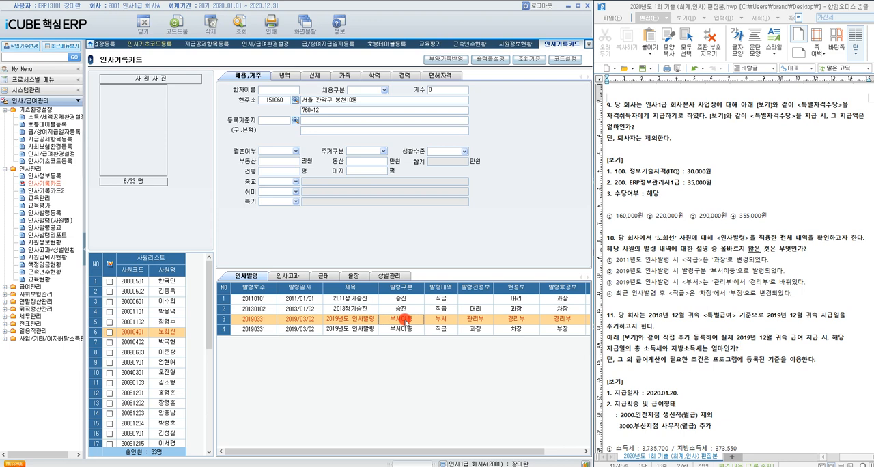
{"action": "left_click", "coordinate": [524, 319]}
{"action": "left_click", "coordinate": [546, 319]}
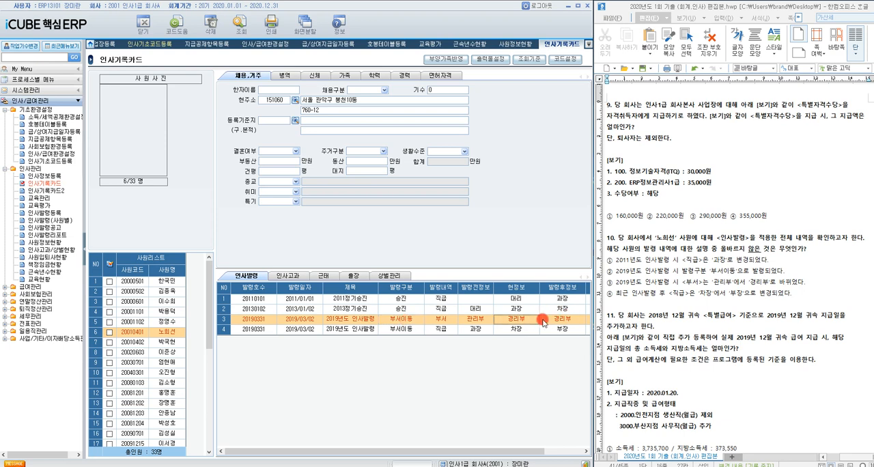
{"action": "left_click_drag", "start_coordinate": [608, 283], "coordinate": [803, 286]}
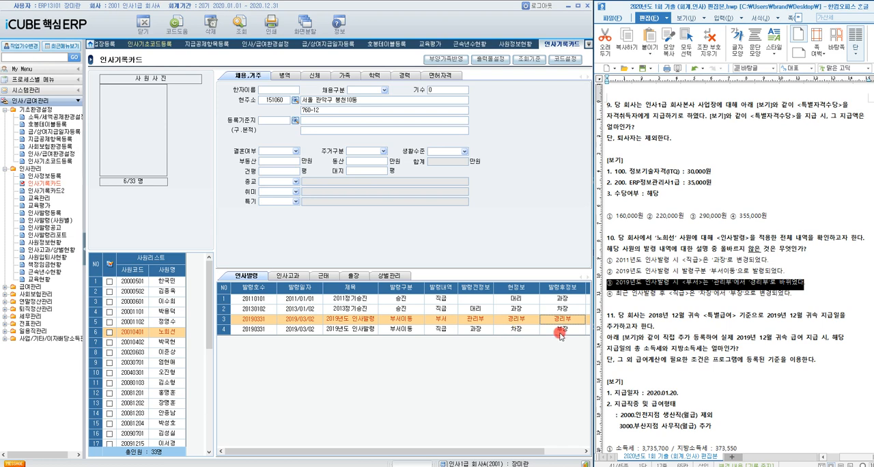
{"action": "left_click", "coordinate": [518, 331]}
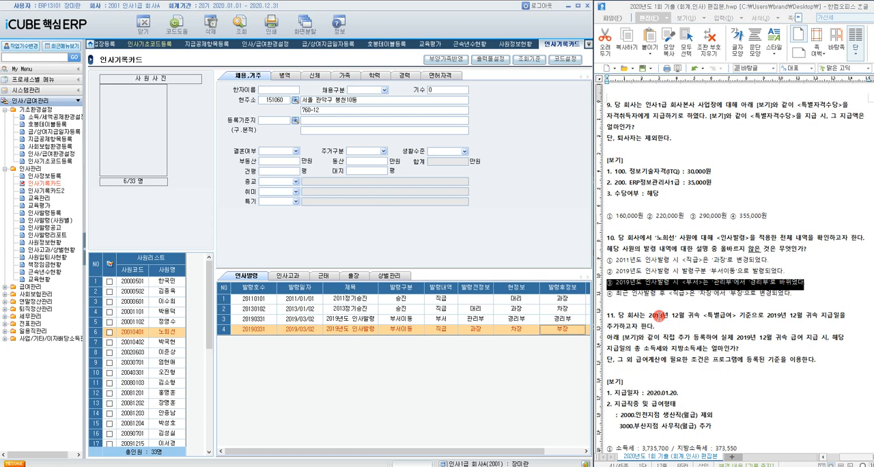
Step: Move on to question 11 in the exam document and open 급/상여지급일자등록
{"action": "scroll", "coordinate": [681, 307], "scroll_direction": "down", "scroll_amount": 3}
{"action": "scroll", "coordinate": [664, 305], "scroll_direction": "down", "scroll_amount": 1}
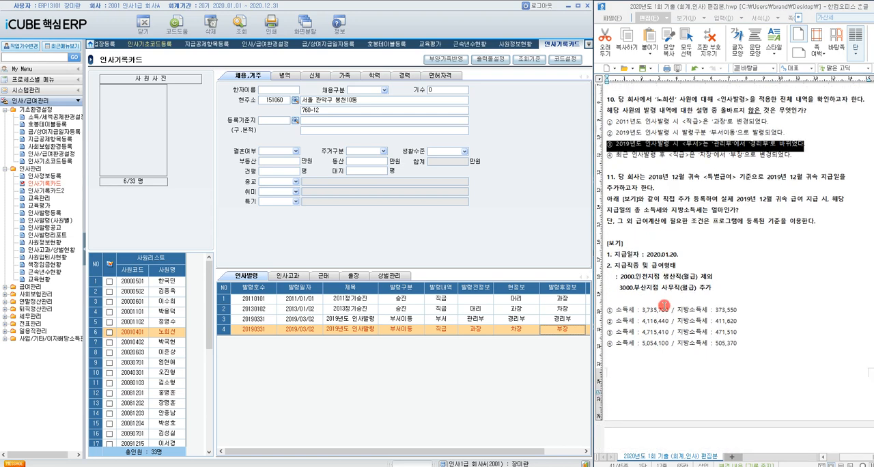
{"action": "left_click", "coordinate": [687, 182]}
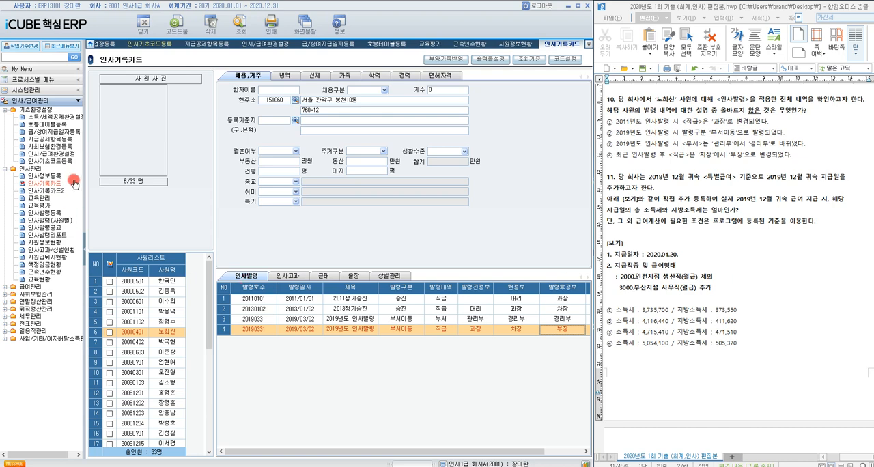
{"action": "left_click", "coordinate": [55, 131]}
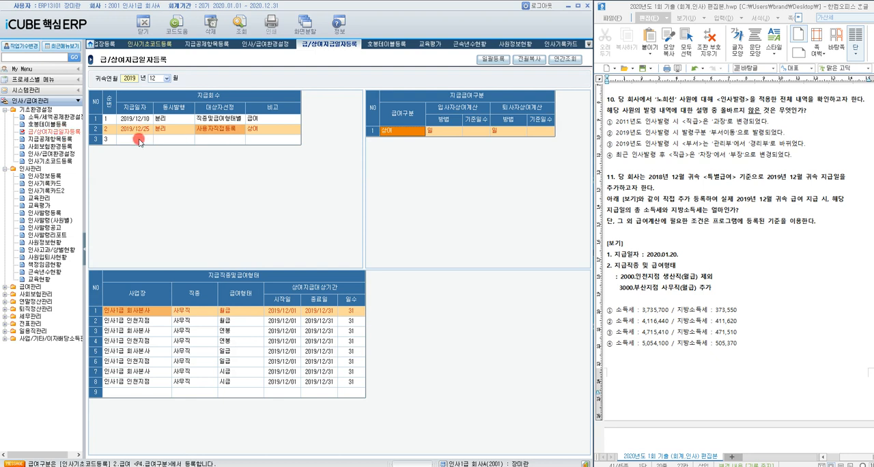
Step: Copy the 2018/12 특별급여 payment setup from 전월자료복사 into 귀속연월 2019/12
{"action": "left_click", "coordinate": [139, 139]}
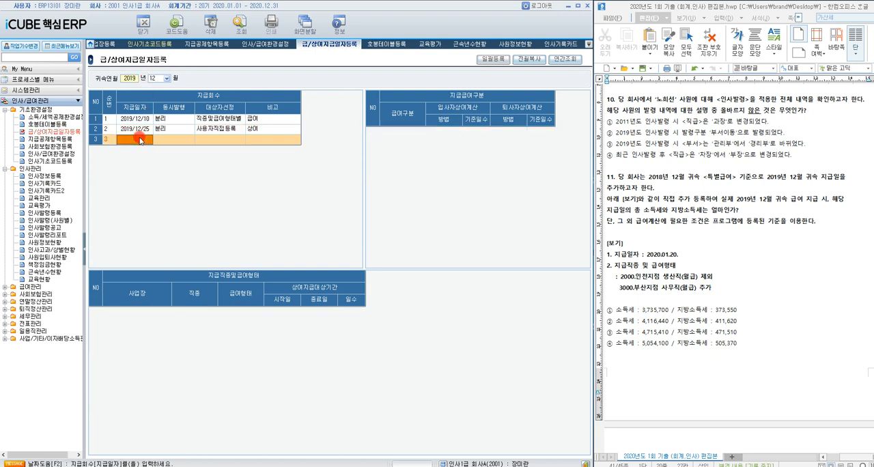
{"action": "left_click", "coordinate": [530, 59]}
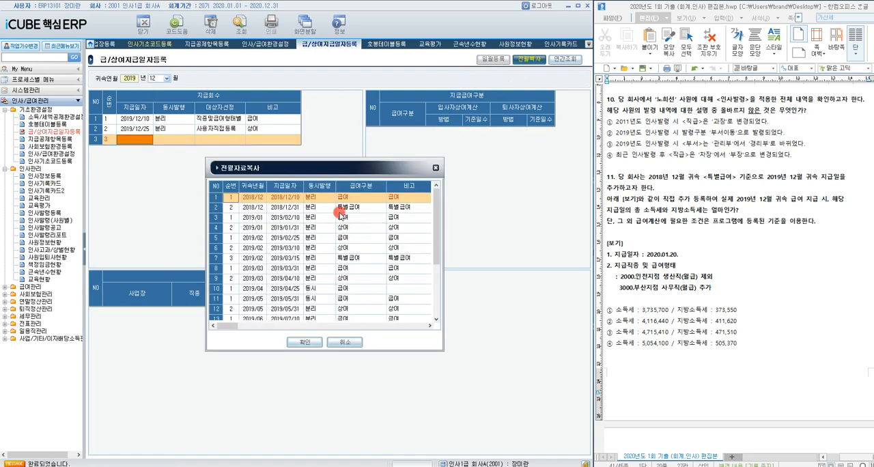
{"action": "left_click", "coordinate": [355, 212]}
{"action": "double_click", "coordinate": [355, 212]}
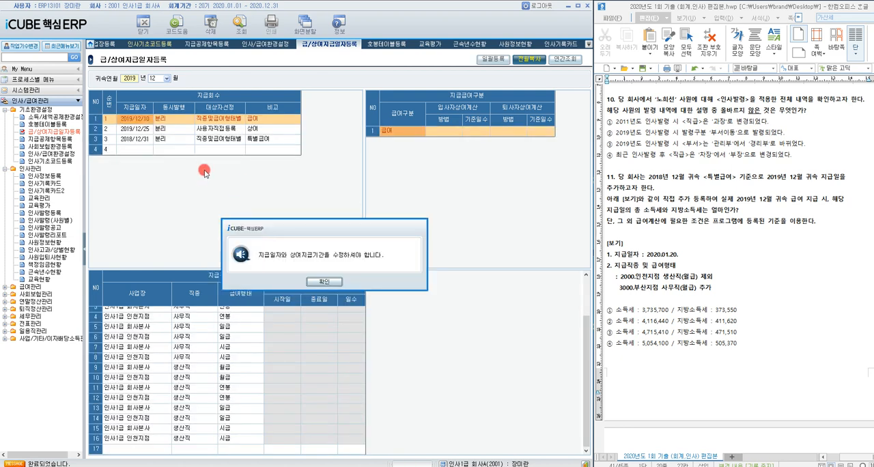
{"action": "left_click", "coordinate": [322, 286]}
Step: Set the 지급일자 of the copied 특별급여 row to 2020/01/20
{"action": "left_click", "coordinate": [142, 141]}
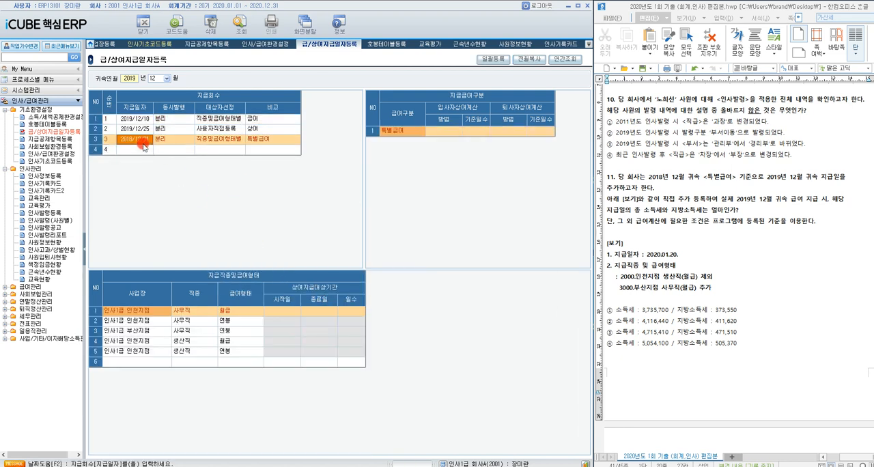
{"action": "type", "text": "20/0"}
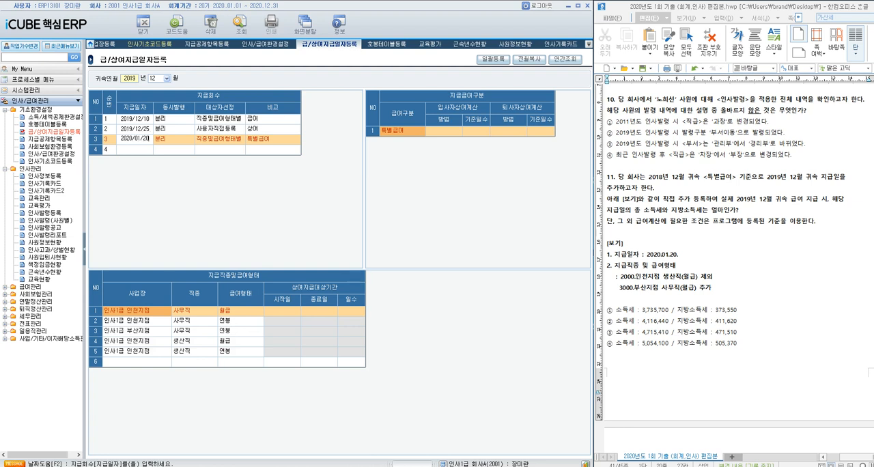
{"action": "left_click", "coordinate": [143, 144]}
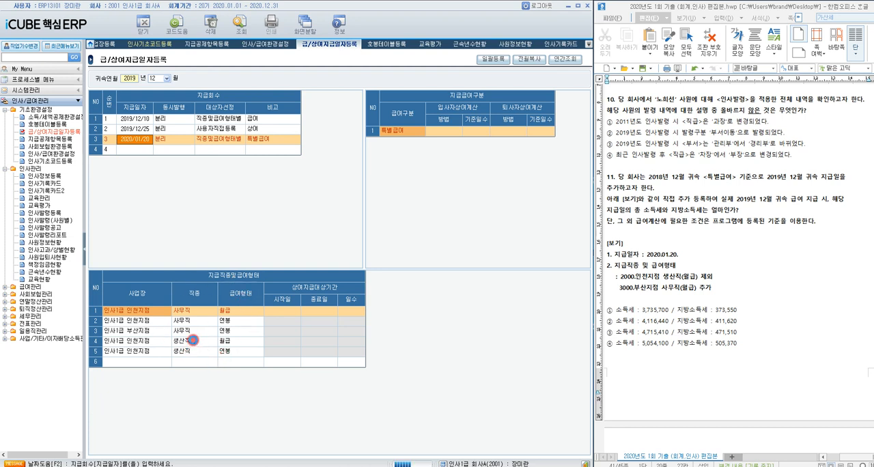
Step: Delete the 인사1급 인천지점 생산직 월급 row from the 특별급여's 지급직종및급여형태 list
{"action": "left_click", "coordinate": [194, 340]}
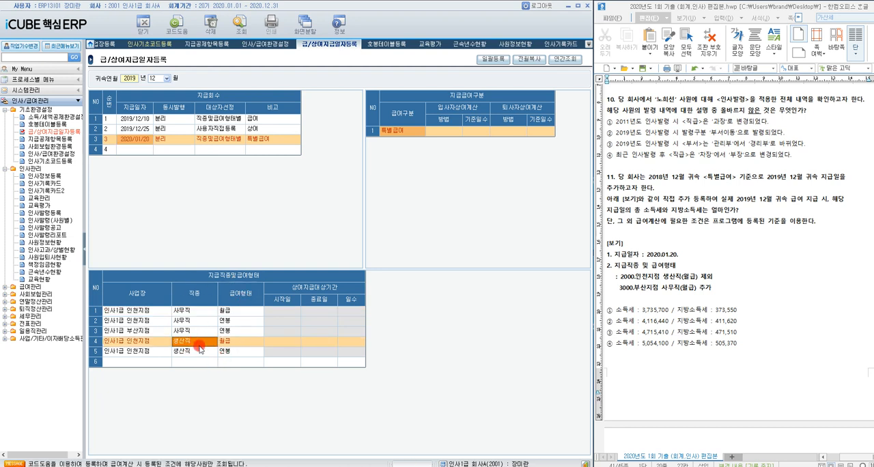
{"action": "left_click", "coordinate": [210, 25]}
{"action": "left_click", "coordinate": [304, 282]}
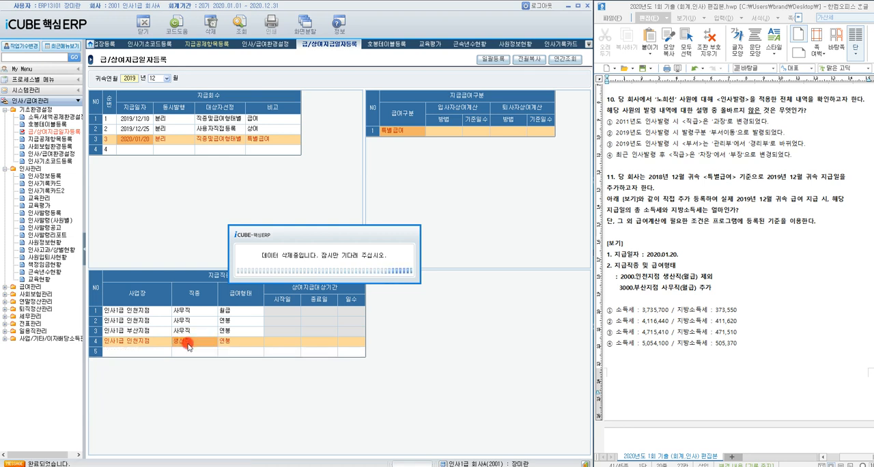
Step: Add a 지급직종및급여형태 row for 사업장 3000 인사1급 부산지점 with 직종 사무직 and 급여형태 월급
{"action": "left_click", "coordinate": [163, 351]}
{"action": "double_click", "coordinate": [162, 352]}
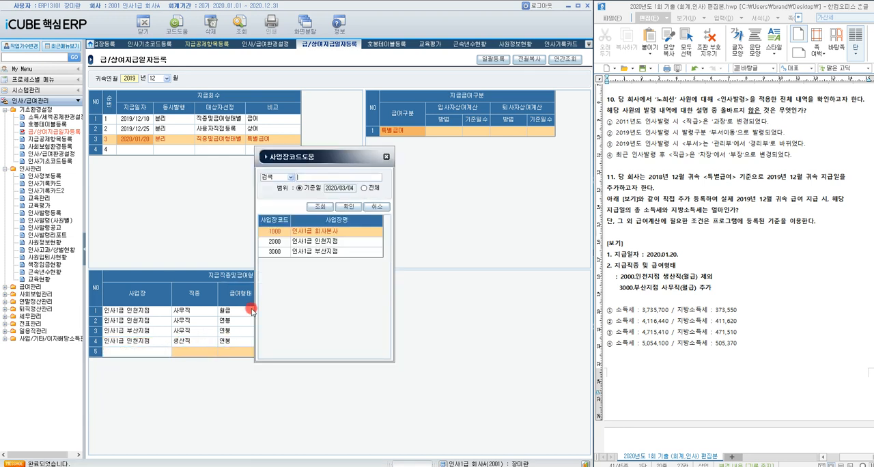
{"action": "double_click", "coordinate": [308, 252]}
{"action": "double_click", "coordinate": [205, 349]}
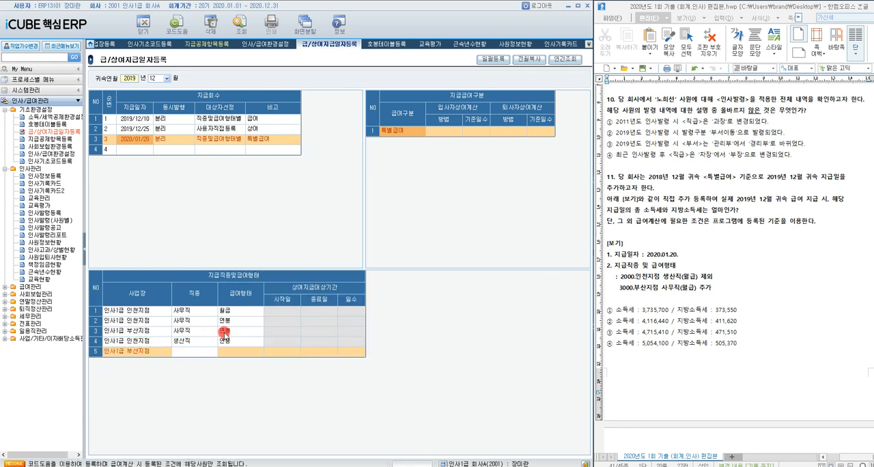
{"action": "double_click", "coordinate": [310, 233]}
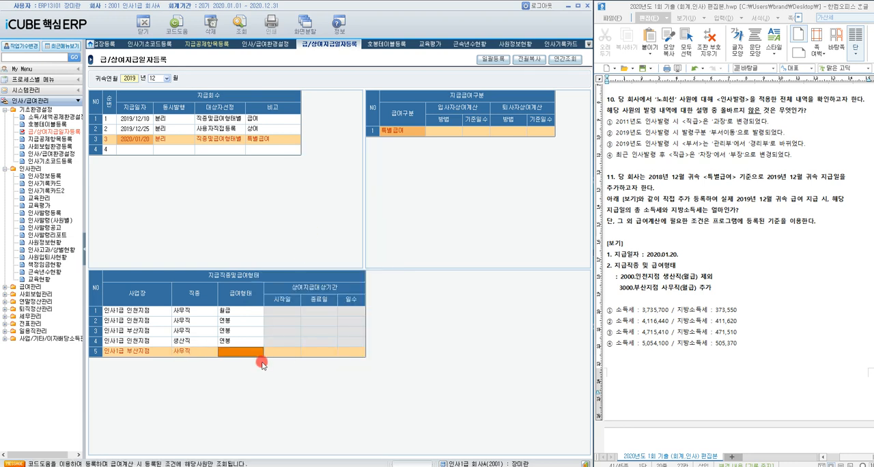
{"action": "left_click", "coordinate": [238, 353]}
{"action": "double_click", "coordinate": [238, 355]}
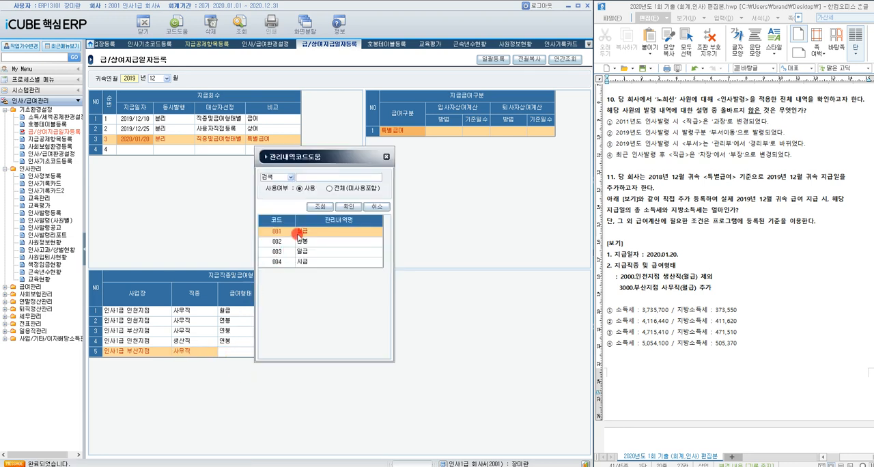
{"action": "double_click", "coordinate": [297, 236]}
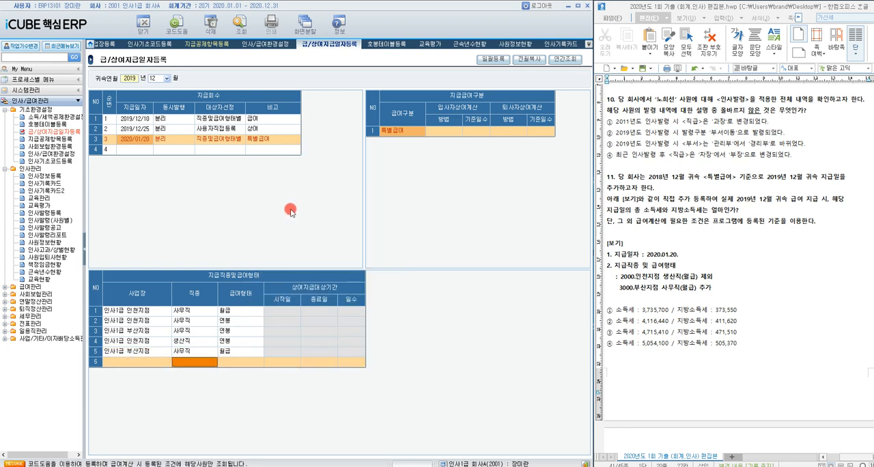
Step: Look up the 상용직급여입력및계산 employees for 귀속연월 2019/12 with the 2020/01/20 특별급여 지급일
{"action": "left_click", "coordinate": [5, 287]}
{"action": "left_click", "coordinate": [51, 301]}
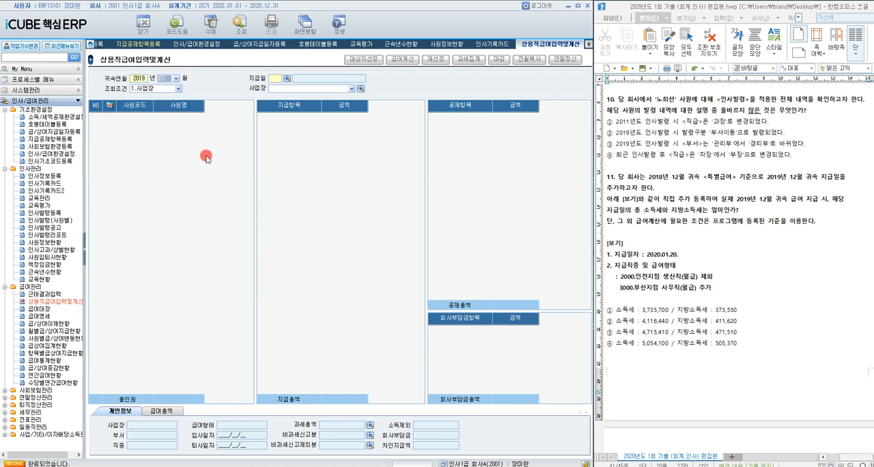
{"action": "left_click", "coordinate": [176, 79]}
{"action": "left_click", "coordinate": [174, 164]}
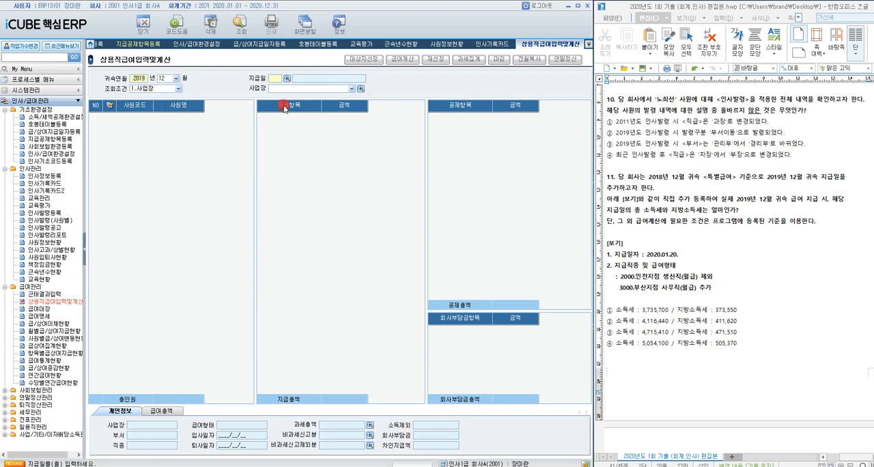
{"action": "left_click", "coordinate": [287, 79]}
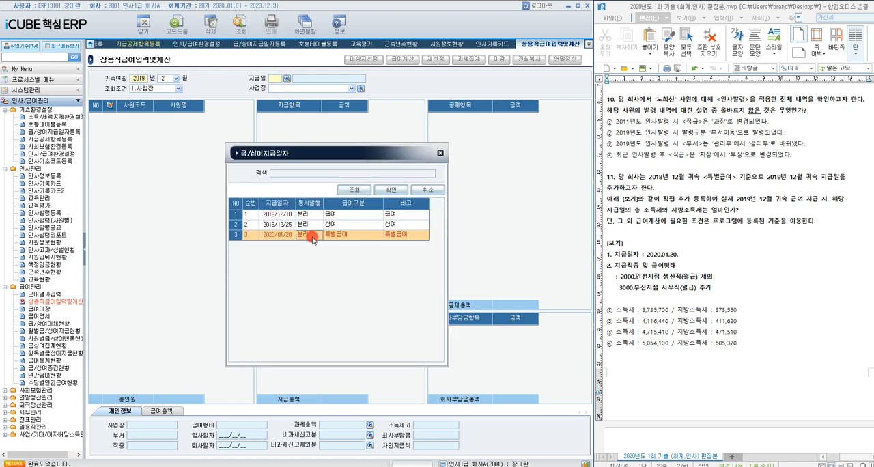
{"action": "double_click", "coordinate": [310, 235]}
{"action": "left_click", "coordinate": [242, 27]}
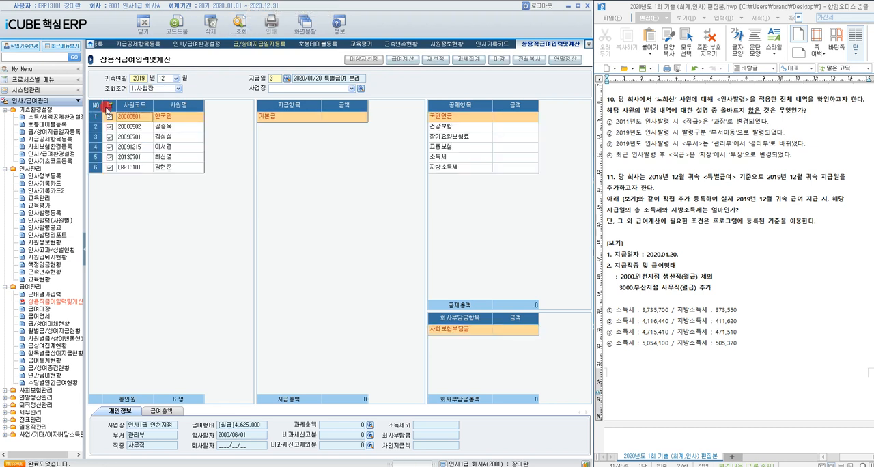
Step: Run 급여계산 on all pay and deduction items for every employee in the 특별급여 list
{"action": "left_click", "coordinate": [402, 59]}
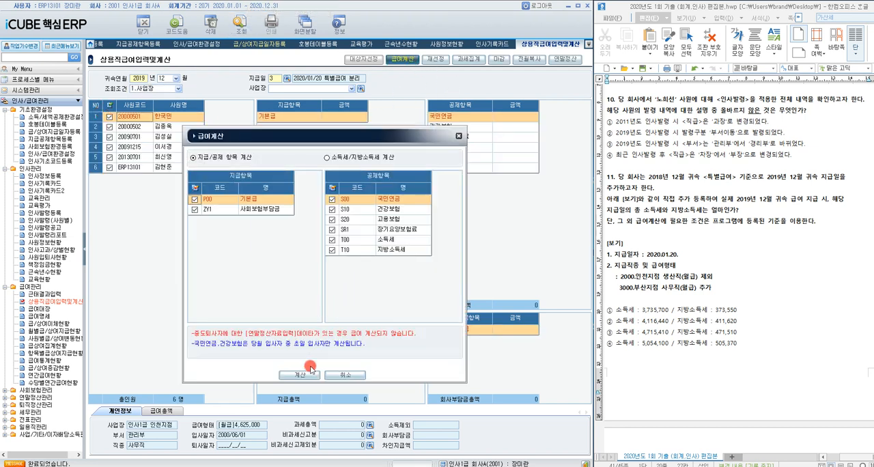
{"action": "left_click", "coordinate": [300, 370]}
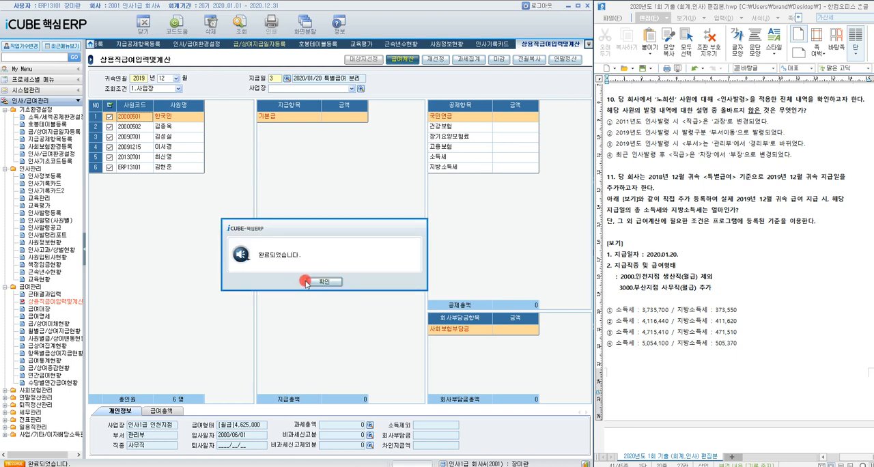
{"action": "left_click", "coordinate": [307, 282]}
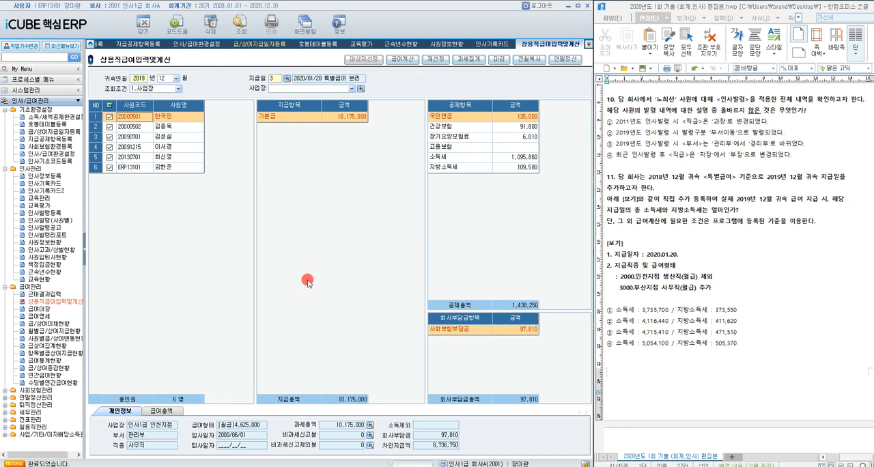
Step: Check 소득세 and 지방소득세 in the 급여총액 totals and highlight answer ③ of question 11
{"action": "left_click", "coordinate": [177, 412]}
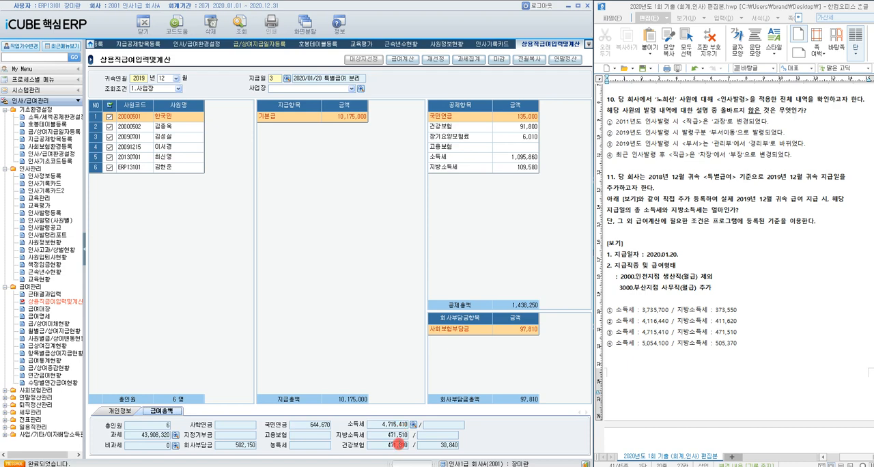
{"action": "left_click", "coordinate": [608, 334]}
{"action": "left_click_drag", "start_coordinate": [608, 334], "coordinate": [751, 334]}
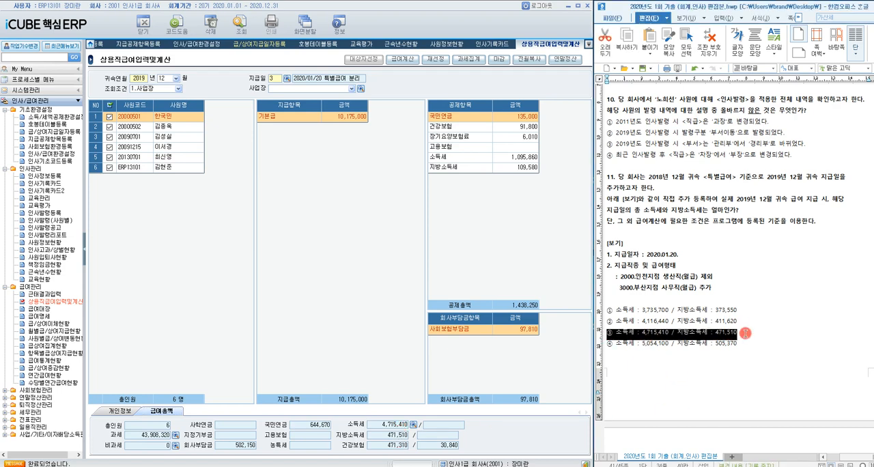
Step: Set the 수습직 급여계산 기준 to 일 in 인사/급여환경설정 for question 12
{"action": "scroll", "coordinate": [729, 349], "scroll_direction": "down", "scroll_amount": 10}
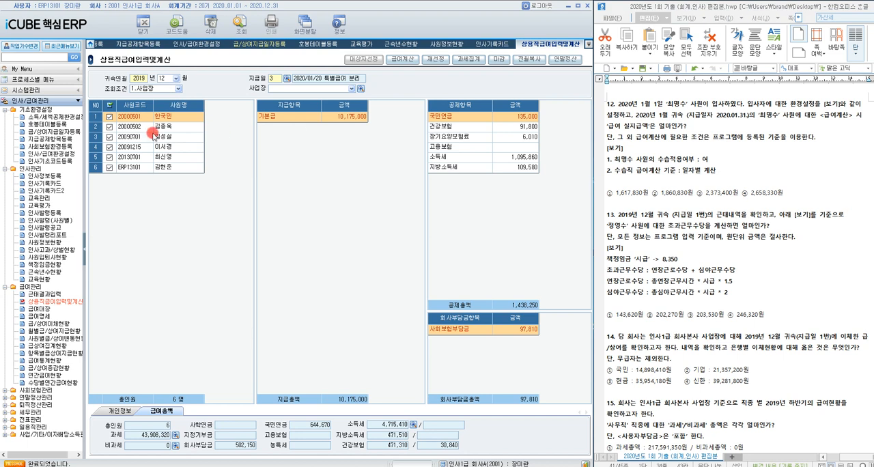
{"action": "left_click", "coordinate": [52, 194]}
{"action": "left_click", "coordinate": [45, 177]}
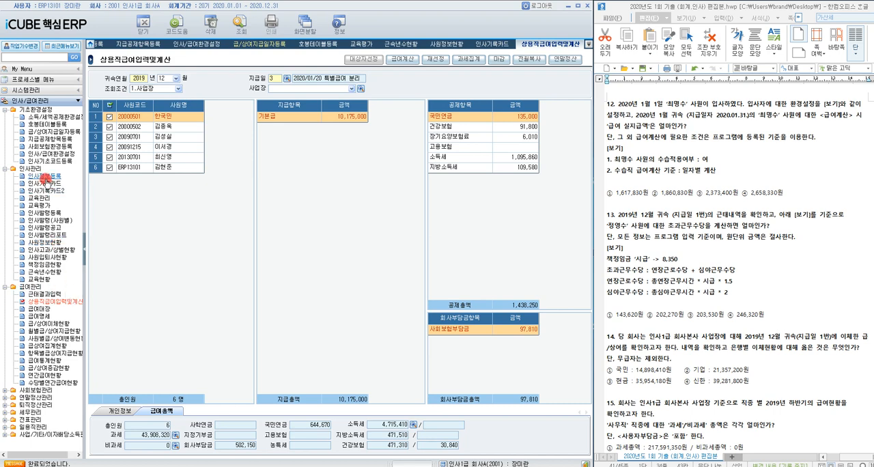
{"action": "left_click", "coordinate": [46, 154]}
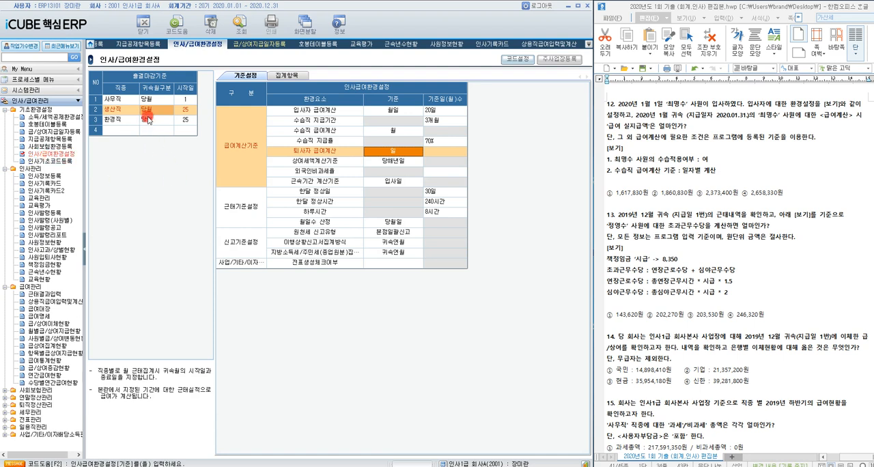
{"action": "double_click", "coordinate": [391, 129]}
{"action": "left_click", "coordinate": [352, 216]}
{"action": "double_click", "coordinate": [333, 237]}
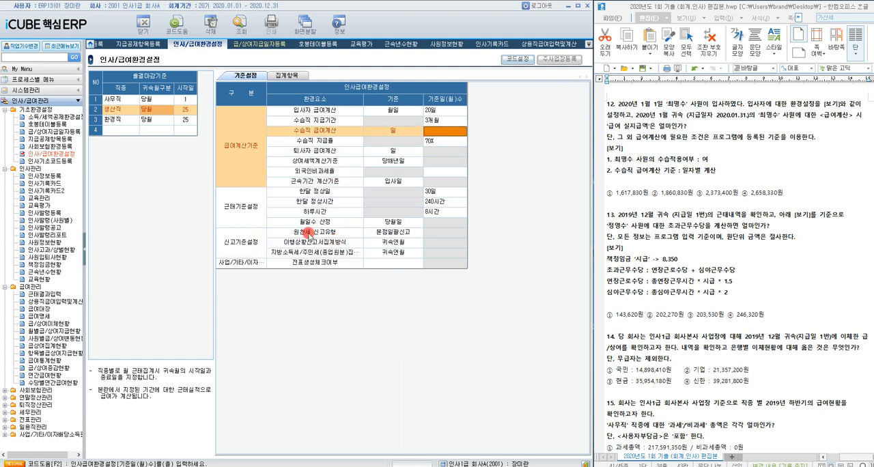
Step: Set 수습적용 to 여 in the 재직정보 of question 12's new hire in 인사정보등록
{"action": "left_click", "coordinate": [61, 176]}
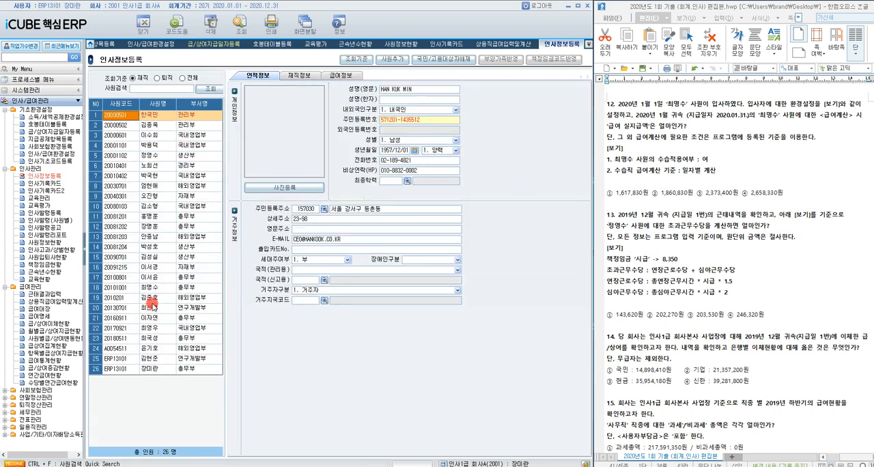
{"action": "left_click", "coordinate": [149, 289]}
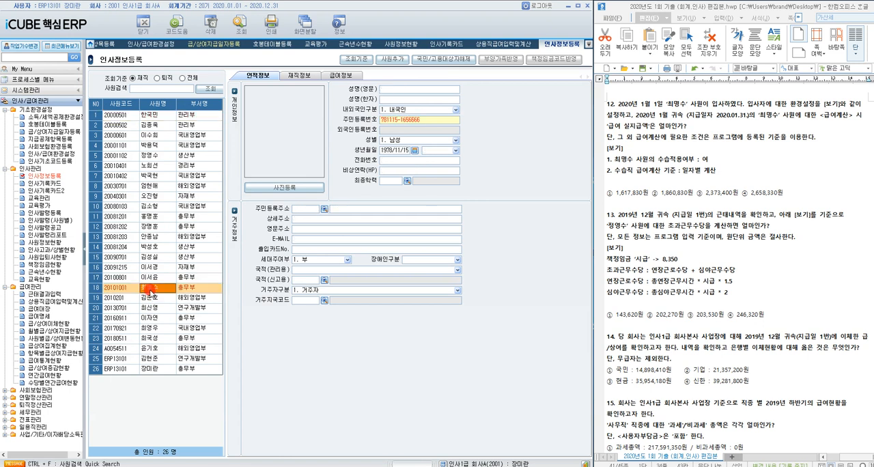
{"action": "left_click", "coordinate": [301, 74]}
{"action": "left_click", "coordinate": [326, 120]}
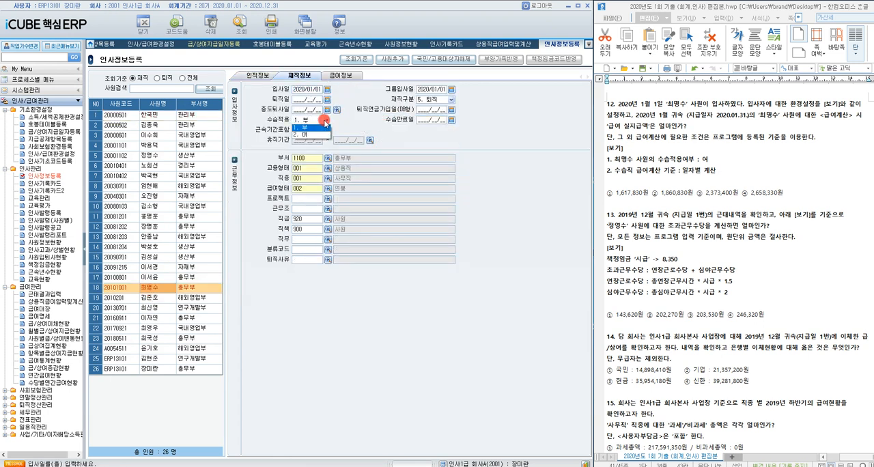
{"action": "left_click", "coordinate": [322, 135]}
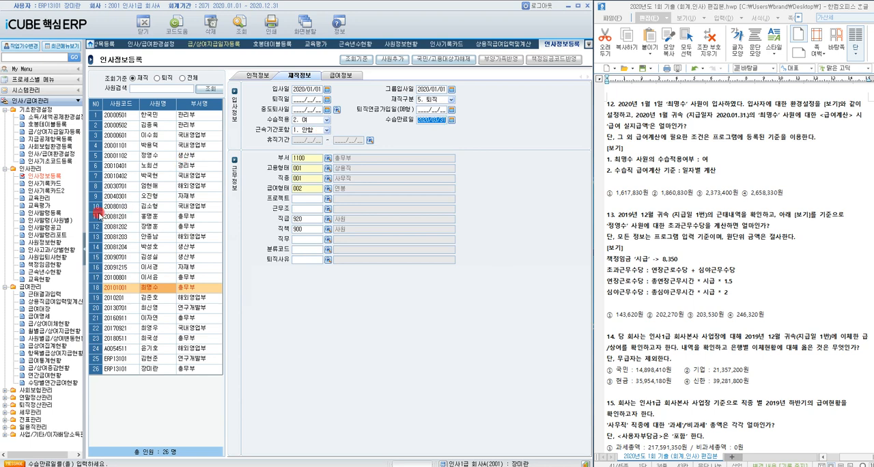
Step: Look up the 상용직급여입력및계산 employees for 귀속연월 2020/01 with the 2020/01/31 급여 지급일
{"action": "left_click", "coordinate": [45, 301]}
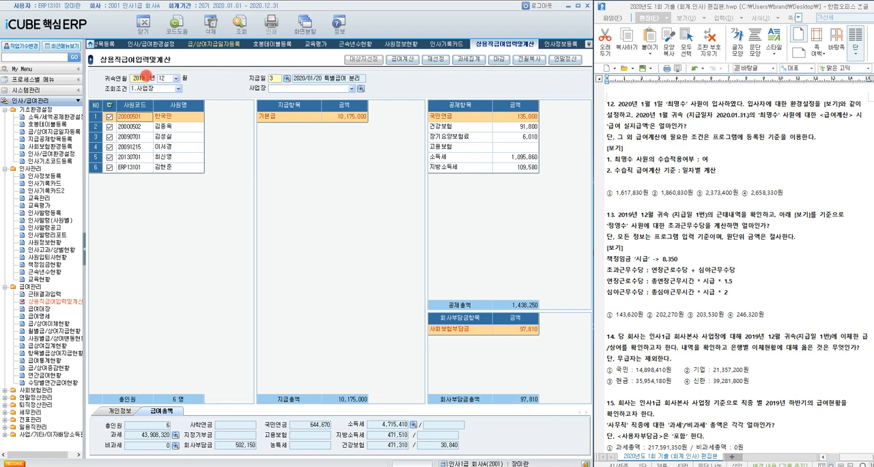
{"action": "left_click", "coordinate": [144, 78]}
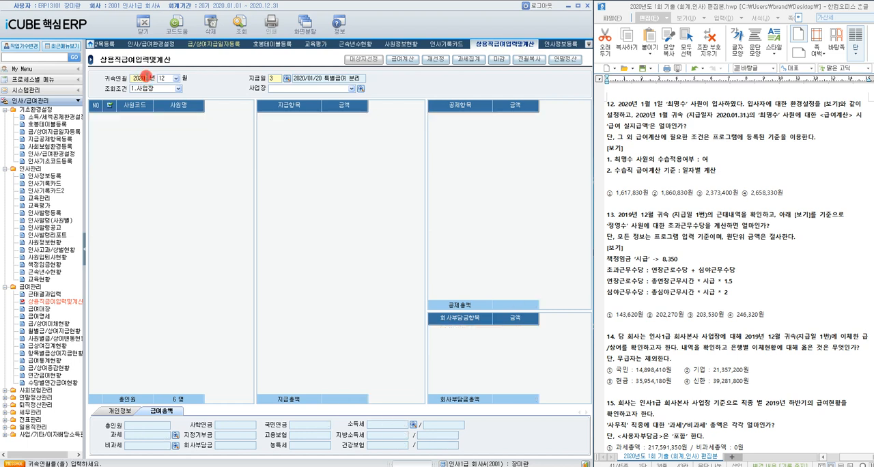
{"action": "type", "text": "2020"}
{"action": "left_click", "coordinate": [178, 78]}
{"action": "left_click", "coordinate": [170, 84]}
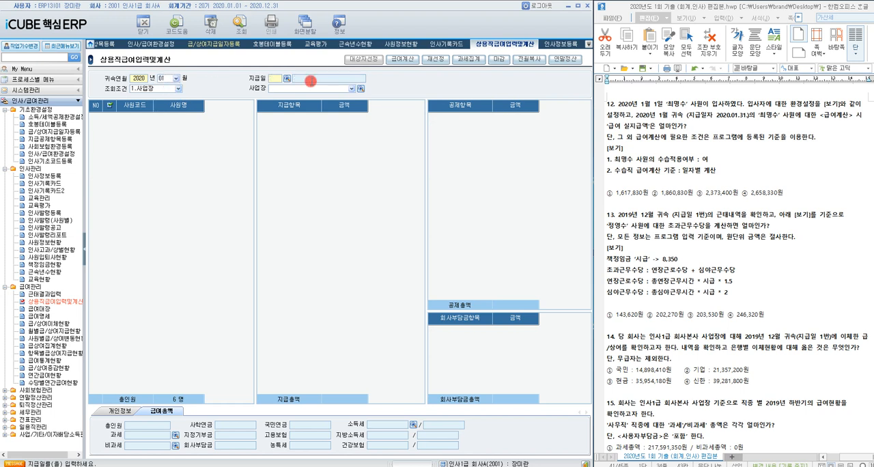
{"action": "left_click", "coordinate": [287, 78]}
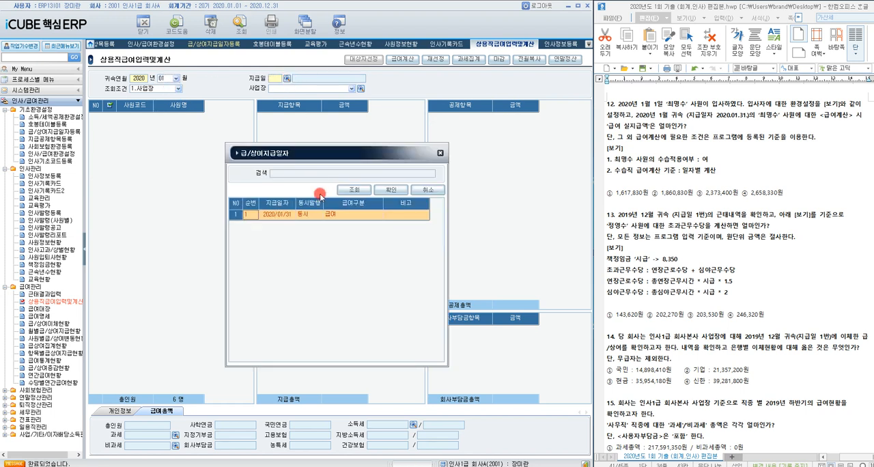
{"action": "double_click", "coordinate": [316, 215]}
{"action": "left_click", "coordinate": [239, 25]}
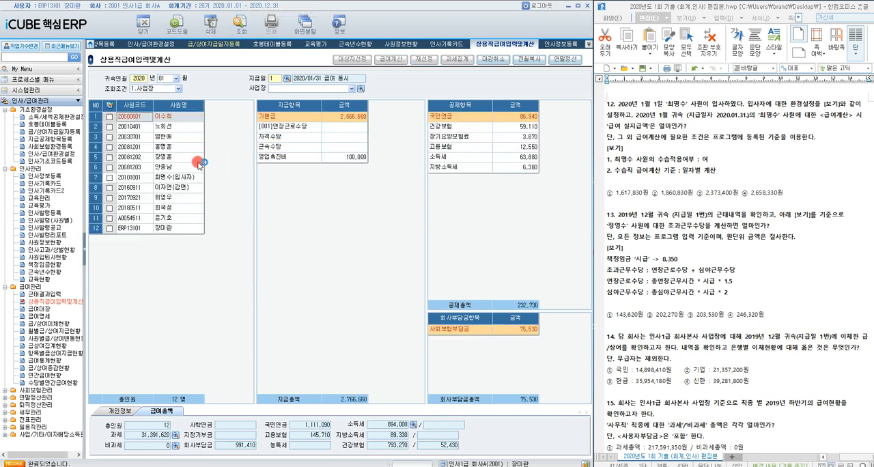
Step: Run 급여계산 for only the 입사자 employee in the 2020/01 payroll list
{"action": "left_click", "coordinate": [108, 177]}
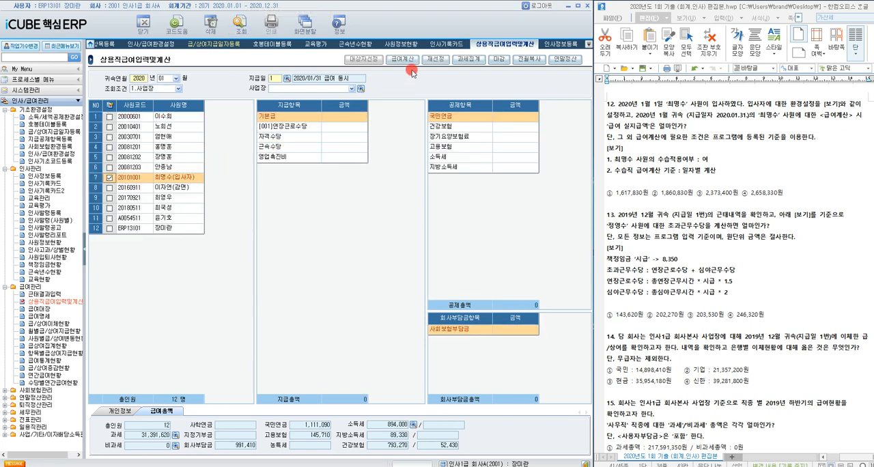
{"action": "left_click", "coordinate": [391, 58]}
{"action": "left_click", "coordinate": [304, 373]}
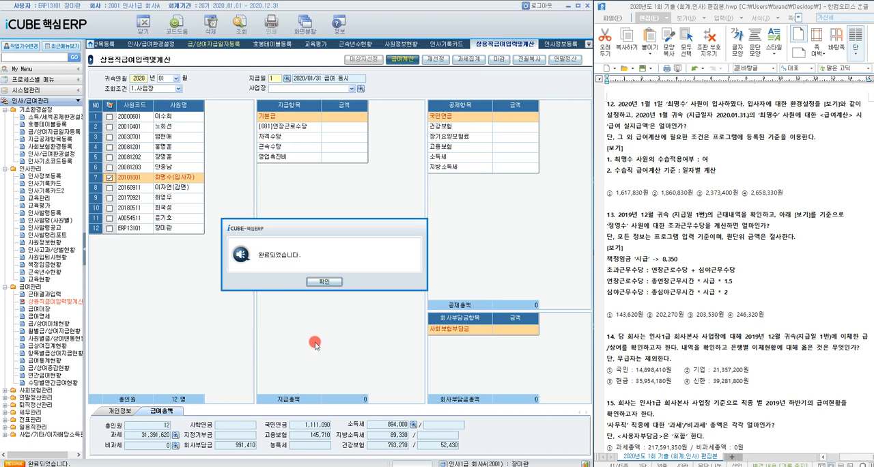
{"action": "left_click", "coordinate": [324, 282]}
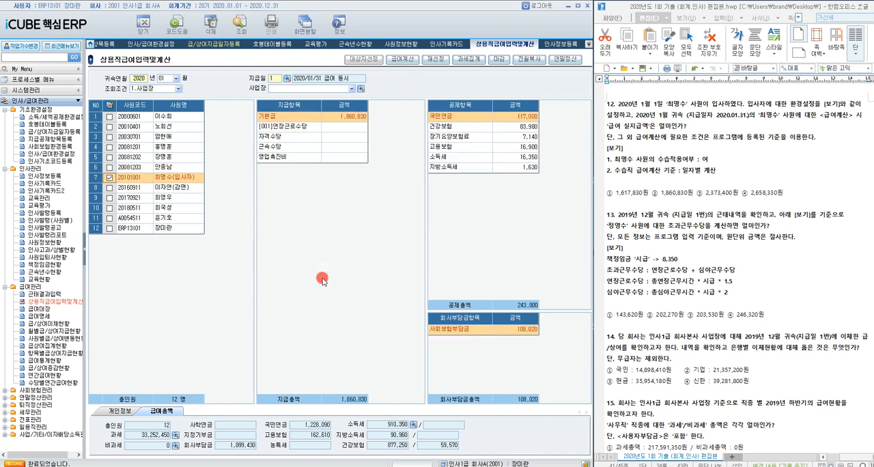
Step: Check the new hire's 차인지급액 in the 개인정보 details and highlight answer ① 1,617,830원 of question 12
{"action": "left_click", "coordinate": [121, 411]}
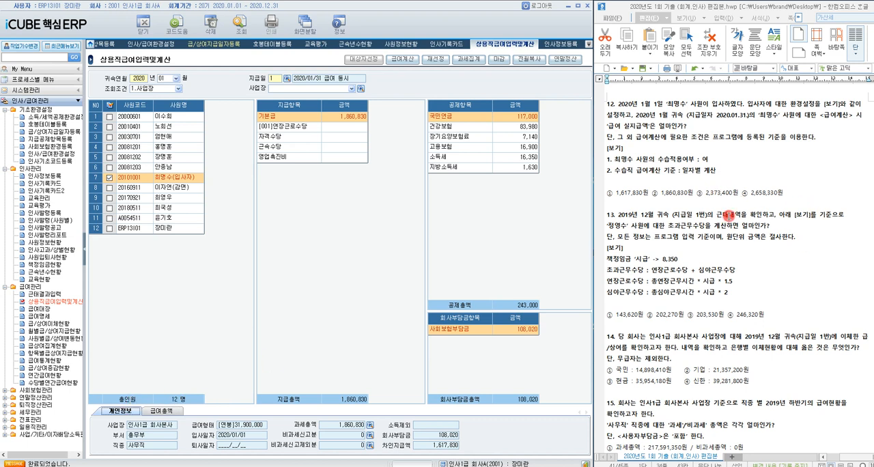
{"action": "left_click_drag", "start_coordinate": [606, 193], "coordinate": [639, 191]}
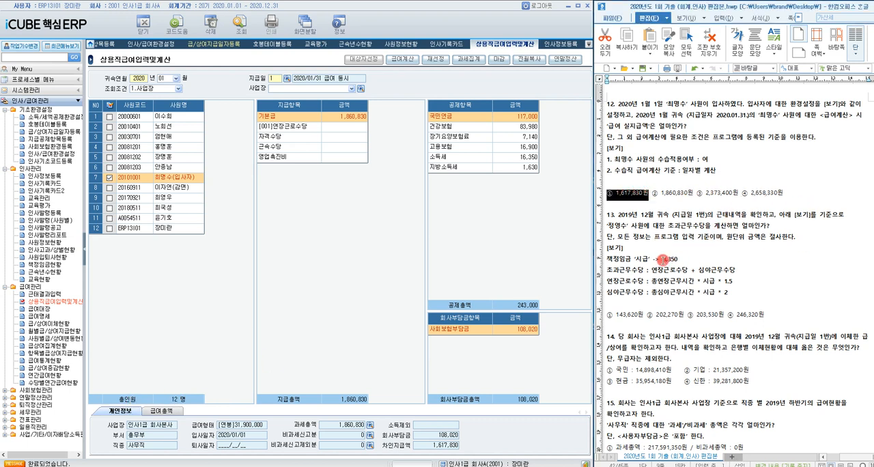
Step: Delete the "-> 8,350" note after 책정임금 '시급' in question 13's 보기
{"action": "left_click_drag", "start_coordinate": [653, 259], "coordinate": [678, 257]}
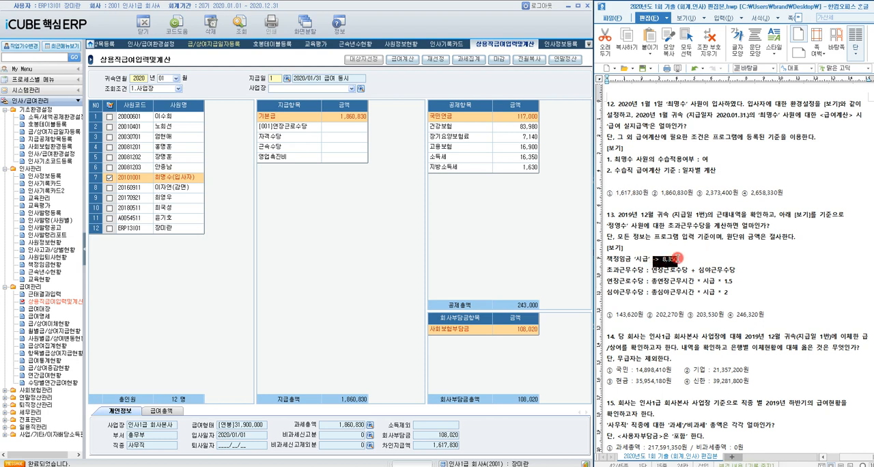
{"action": "key", "text": "Delete"}
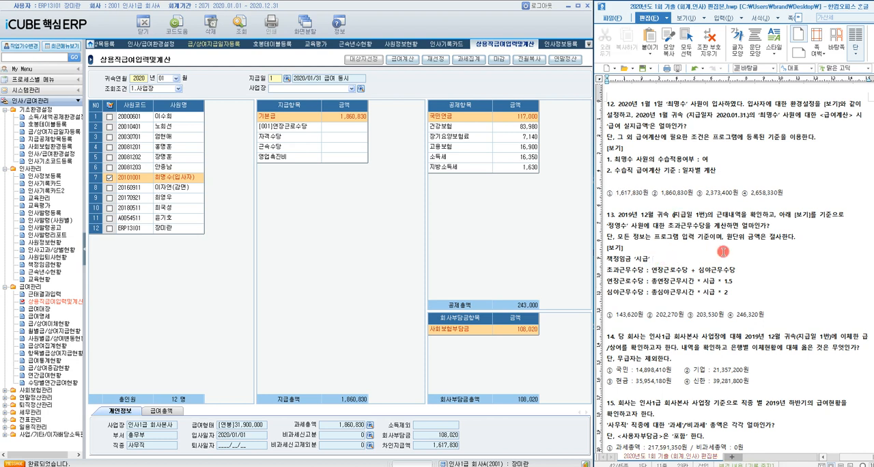
{"action": "left_click", "coordinate": [723, 251]}
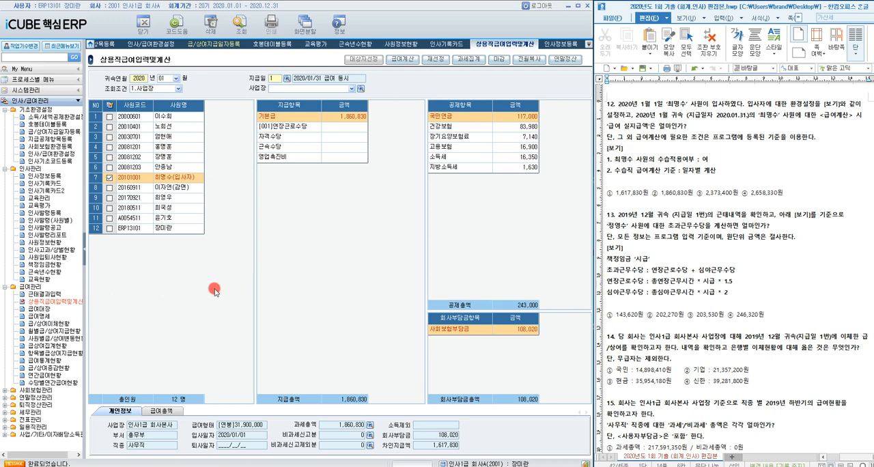
Step: Reveal the masked 책정임금 amounts from 2017/01 in 급여정보 for question 13's employee and check the 시급
{"action": "left_click", "coordinate": [44, 175]}
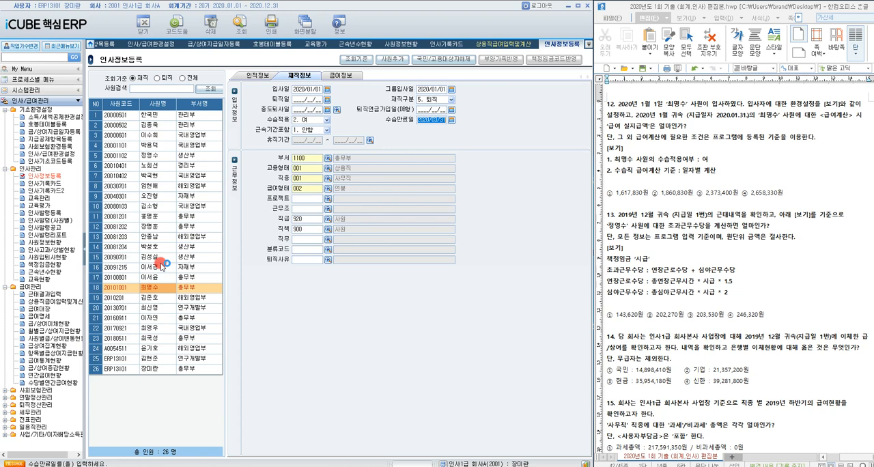
{"action": "left_click", "coordinate": [154, 155]}
{"action": "left_click", "coordinate": [341, 75]}
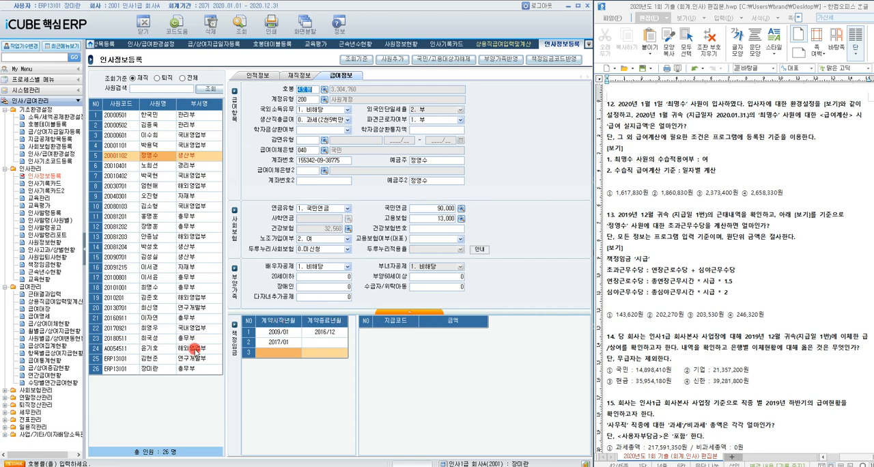
{"action": "left_click", "coordinate": [282, 343]}
{"action": "left_click", "coordinate": [446, 333]}
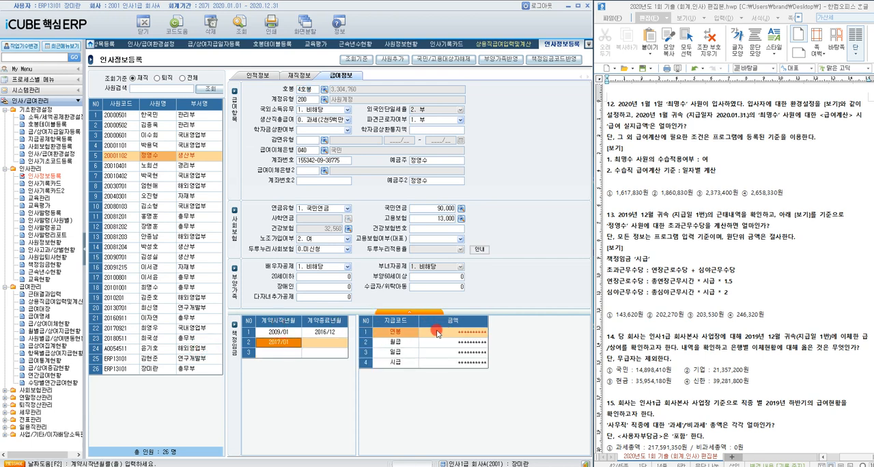
{"action": "left_click", "coordinate": [437, 332]}
{"action": "key", "text": "ctrl+F3"}
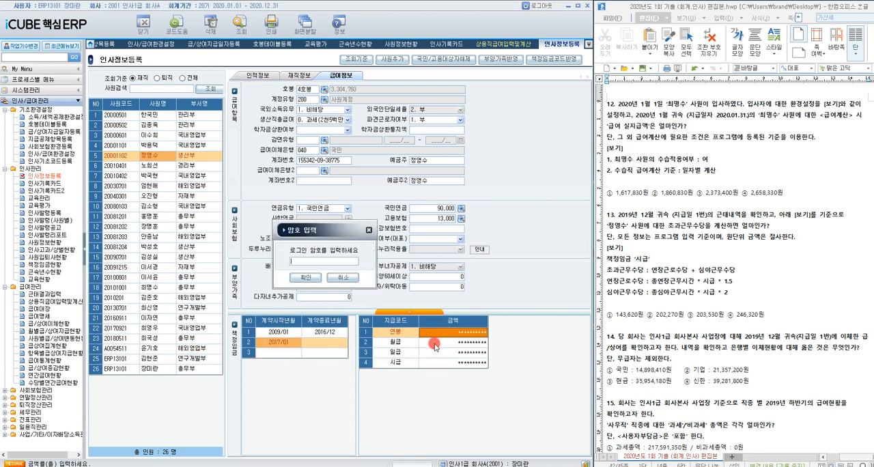
{"action": "left_click", "coordinate": [307, 278]}
{"action": "left_click", "coordinate": [468, 366]}
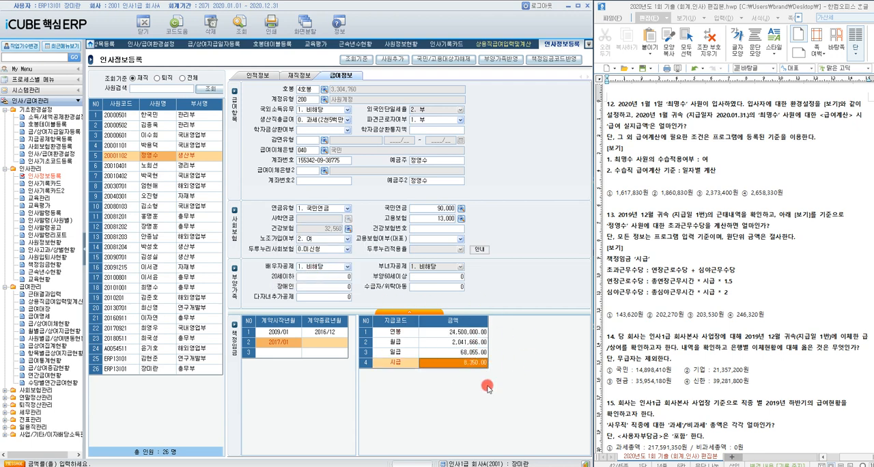
Step: Add the note "-> 8,350 원" after 책정임금 '시급' in question 13's 보기
{"action": "left_click", "coordinate": [693, 261]}
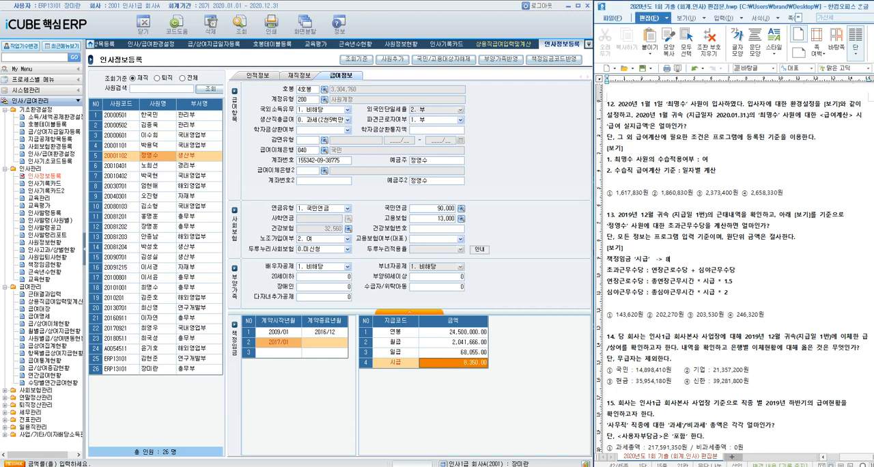
{"action": "type", "text": "-> 8,350 원"}
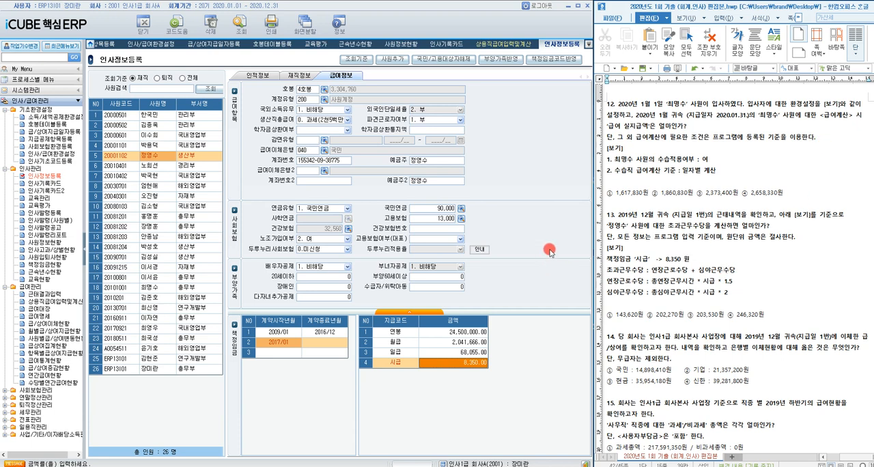
Step: Open 근태결과입력 and load the records for 귀속연월 2019/12, 지급일 1 (2019/12/10 급여)
{"action": "left_click", "coordinate": [41, 295]}
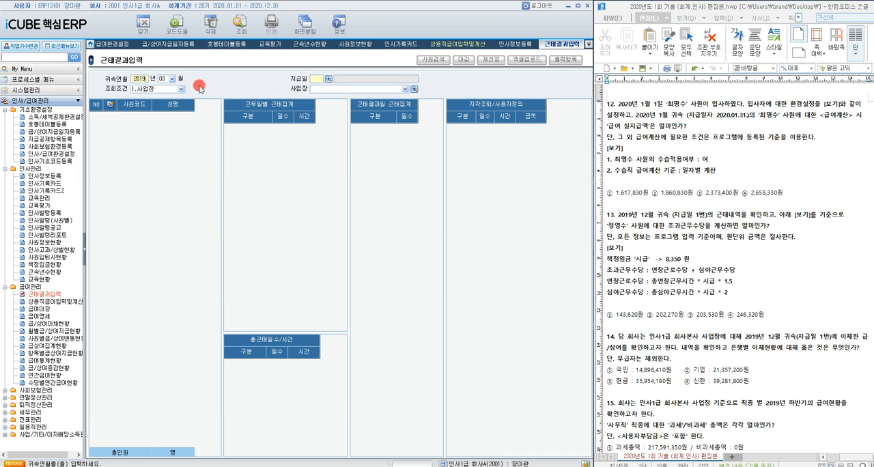
{"action": "left_click", "coordinate": [172, 79]}
{"action": "left_click", "coordinate": [162, 163]}
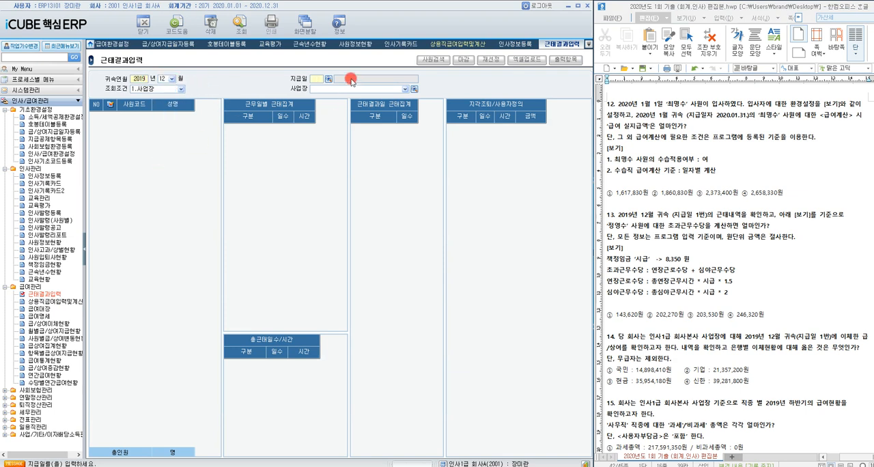
{"action": "left_click", "coordinate": [328, 78]}
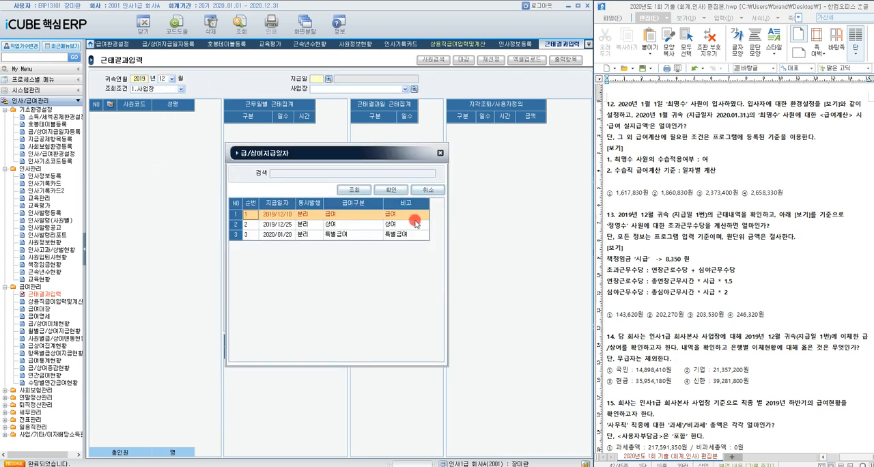
{"action": "double_click", "coordinate": [331, 214]}
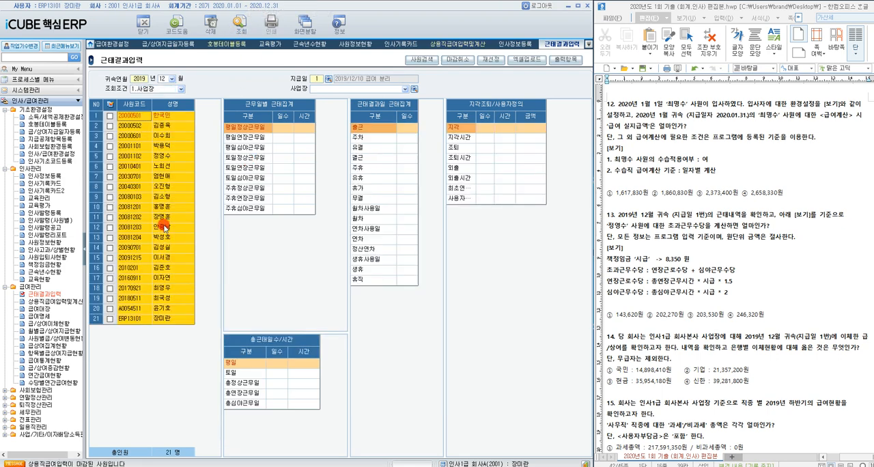
Step: Check the 총연장근무 and 총심야근무 hours of question 13's employee in 총근태일수/시간
{"action": "left_click", "coordinate": [164, 156]}
{"action": "left_click", "coordinate": [310, 394]}
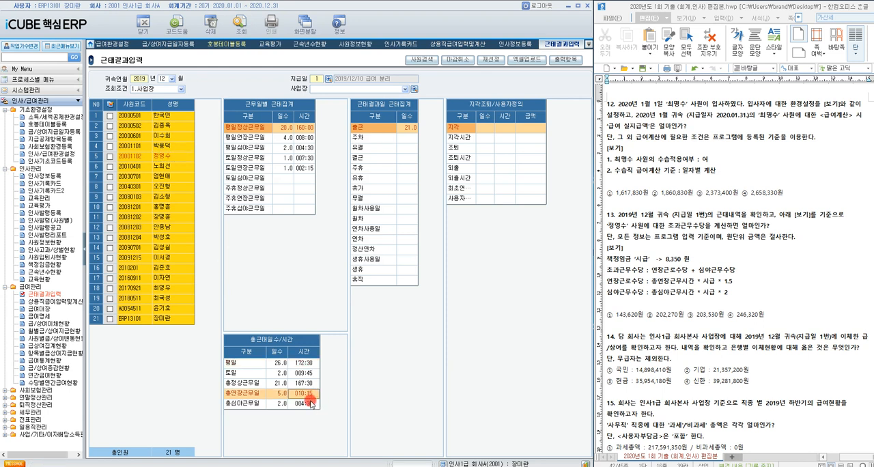
{"action": "left_click", "coordinate": [309, 405]}
{"action": "left_click", "coordinate": [306, 394]}
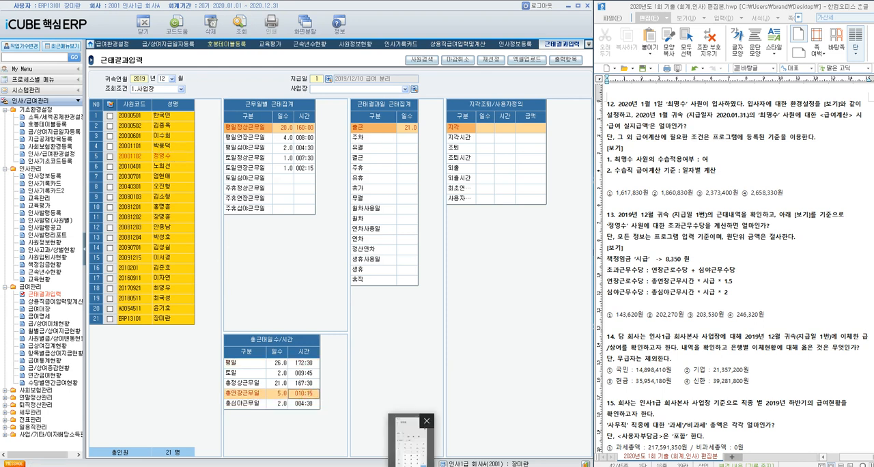
{"action": "left_click", "coordinate": [311, 395]}
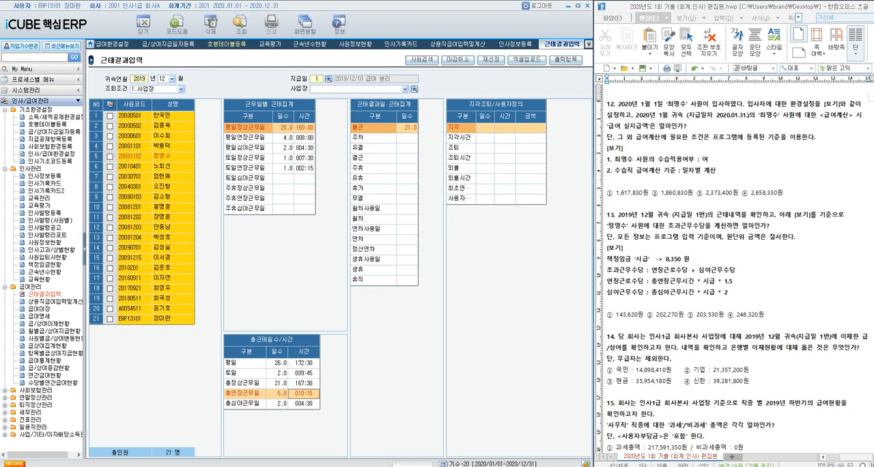
Step: Switch to 계산기 and calculate the 연장근로수당 as (15 ÷ 60 + 10) × 8350 × 1.5
{"action": "left_click_drag", "start_coordinate": [740, 140], "coordinate": [433, 212]}
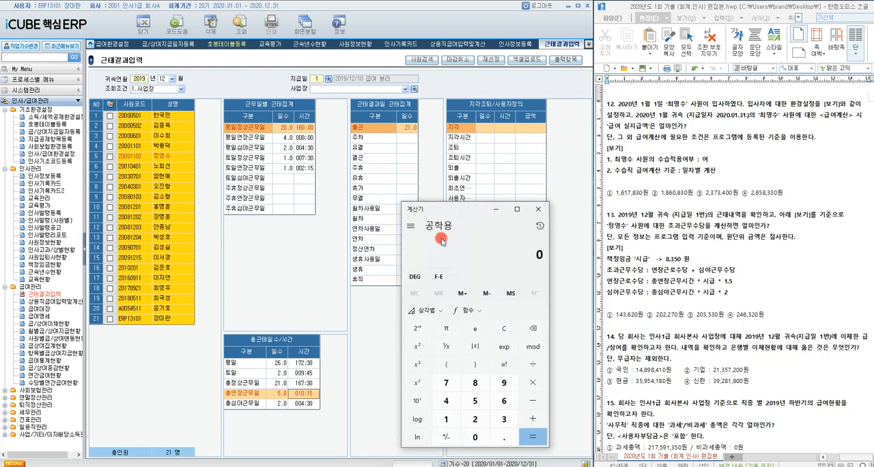
{"action": "type", "text": "5/60"}
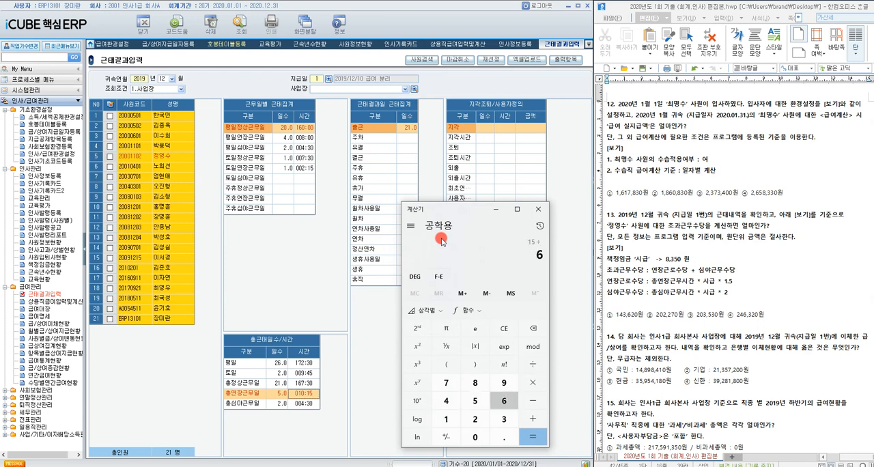
{"action": "key", "text": "Return"}
{"action": "type", "text": "+10"}
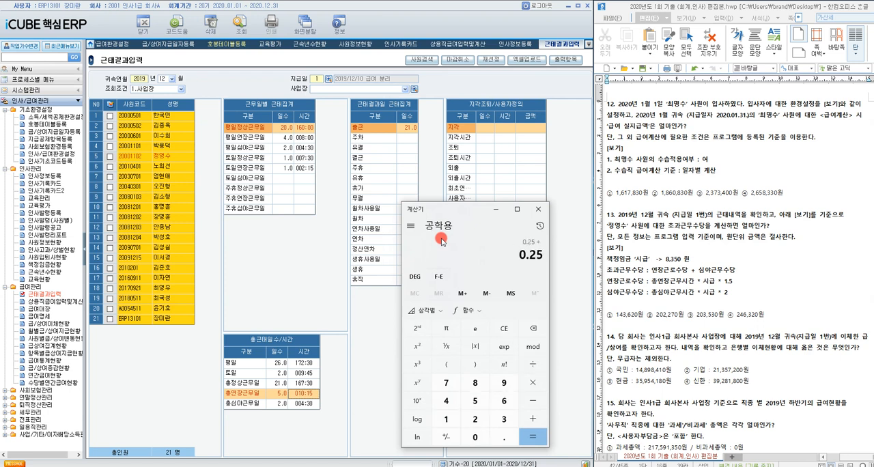
{"action": "key", "text": "Return"}
{"action": "type", "text": "8350*1."}
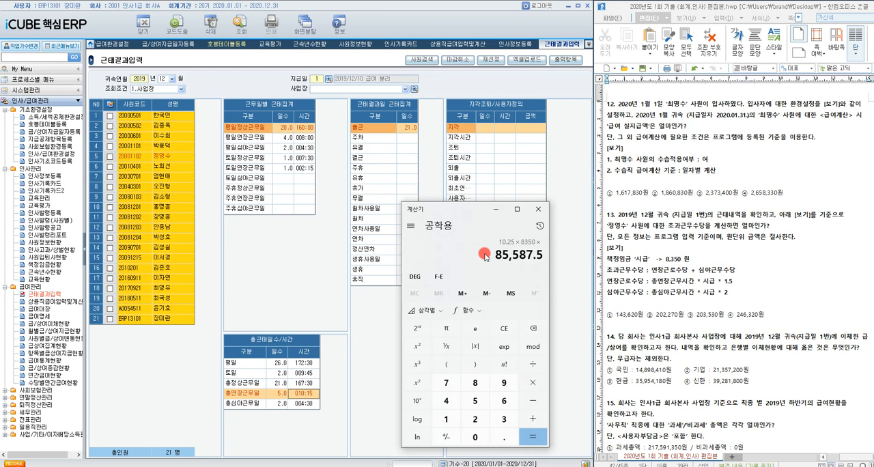
{"action": "type", "text": "5"}
{"action": "key", "text": "Return"}
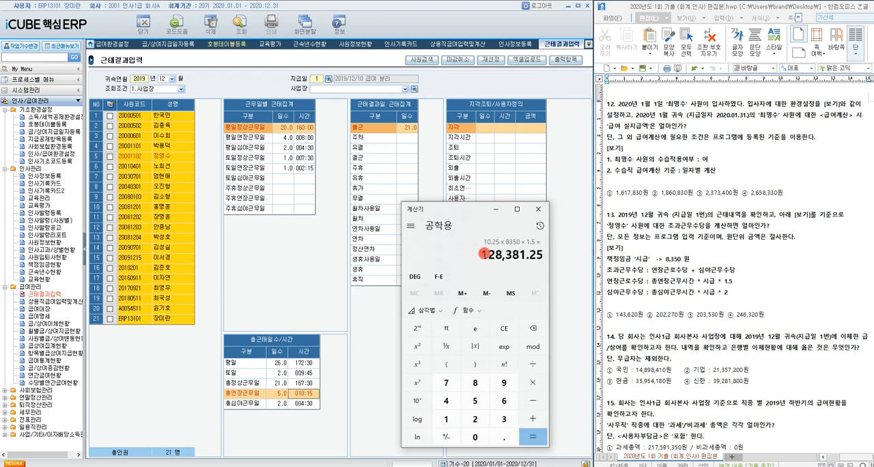
Step: Add the 심야근무수당, (4.5 × 8350 × 2), to the calculated 연장근로수당
{"action": "type", "text": "+("}
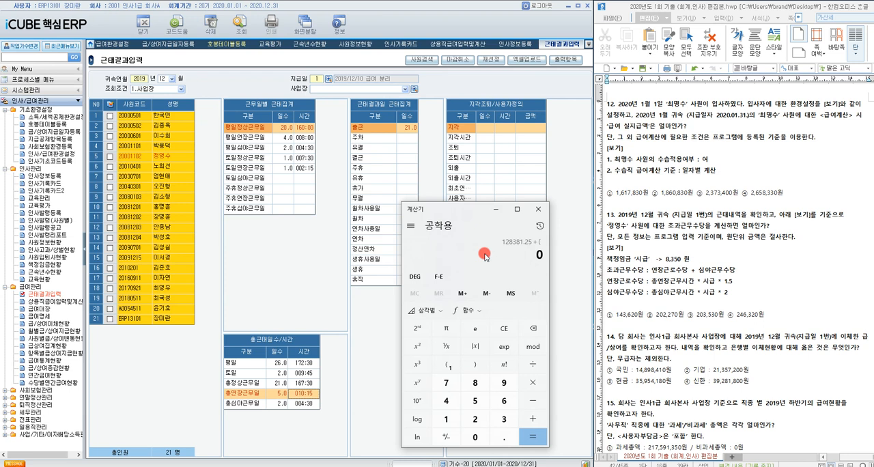
{"action": "type", "text": "4.5*8350*2"}
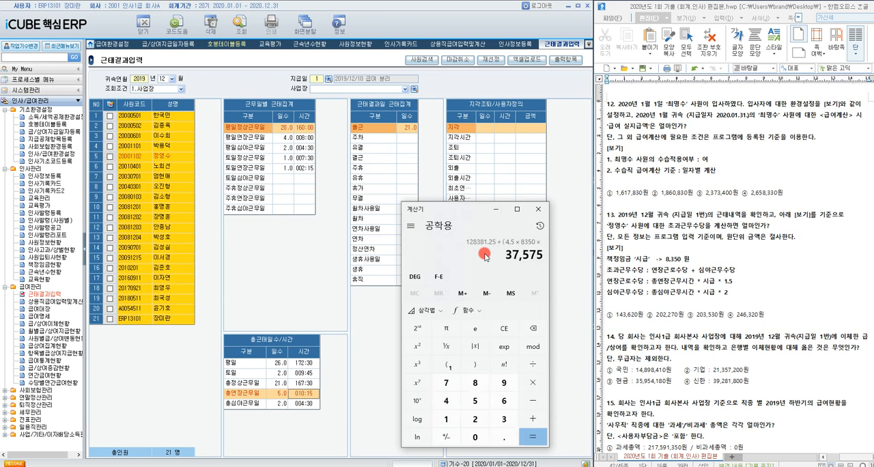
{"action": "type", "text": ")"}
{"action": "key", "text": "Return"}
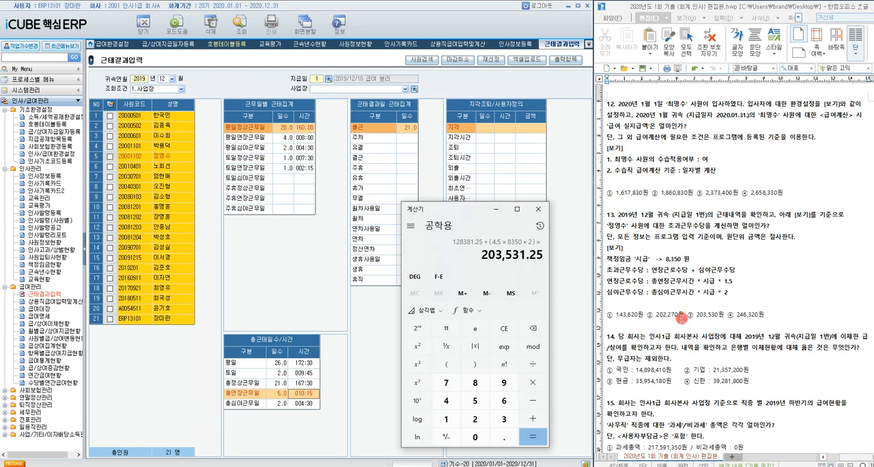
Step: Highlight answer ③ 203,530원 of question 13, then clear and minimize the calculator
{"action": "left_click_drag", "start_coordinate": [687, 316], "coordinate": [718, 317]}
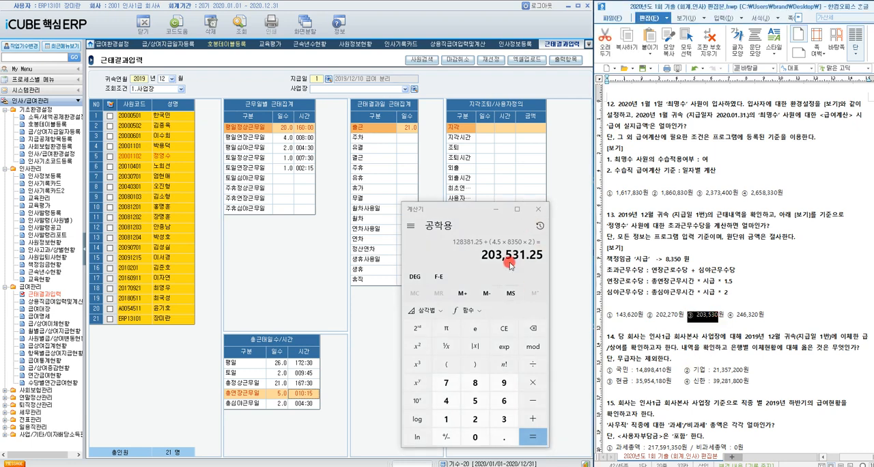
{"action": "left_click", "coordinate": [504, 328]}
{"action": "left_click", "coordinate": [496, 209]}
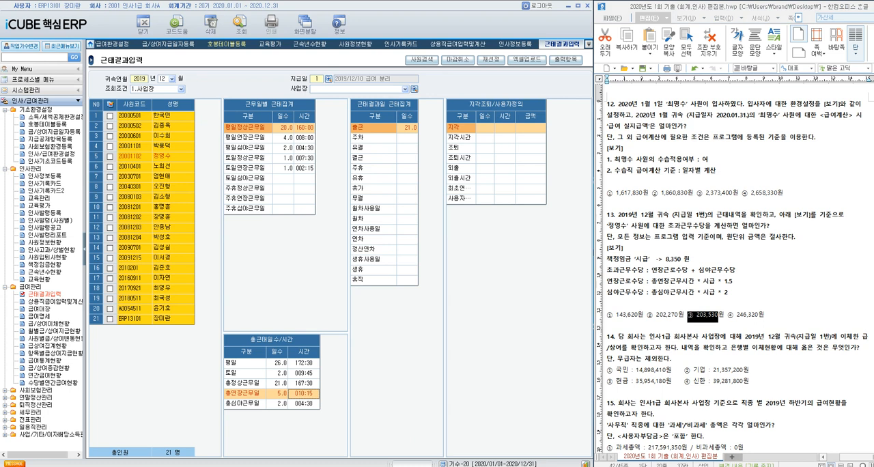
Step: Query 급/상여이체현황 for 급상여, 귀속연월 2019/12, 지급일 1 (2019/12/10 급여), with 사업장 set to 선택전체
{"action": "left_click", "coordinate": [48, 346]}
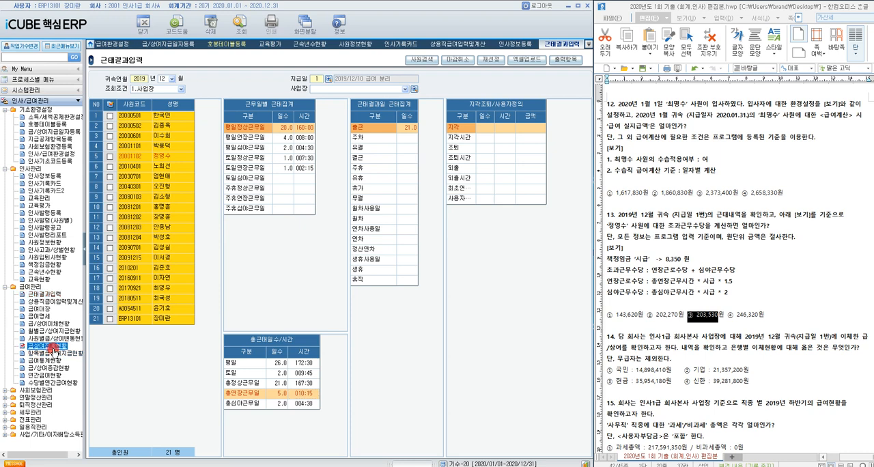
{"action": "left_click", "coordinate": [53, 324]}
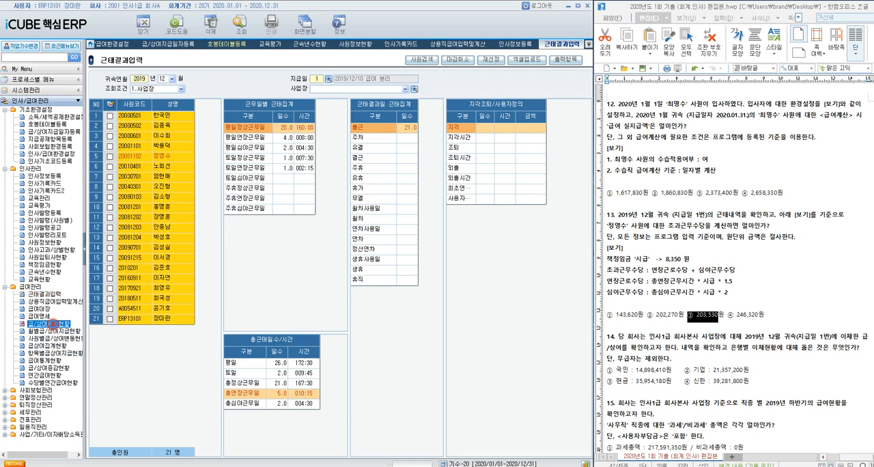
{"action": "double_click", "coordinate": [53, 324]}
{"action": "left_click", "coordinate": [176, 78]}
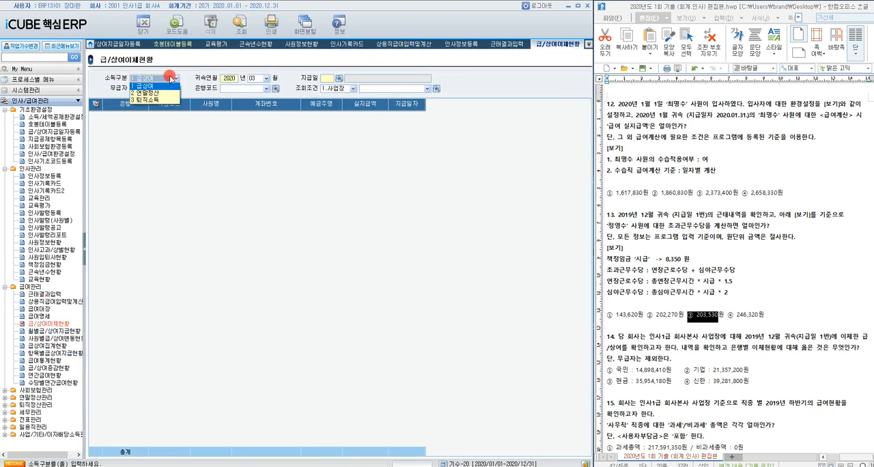
{"action": "left_click", "coordinate": [234, 78]}
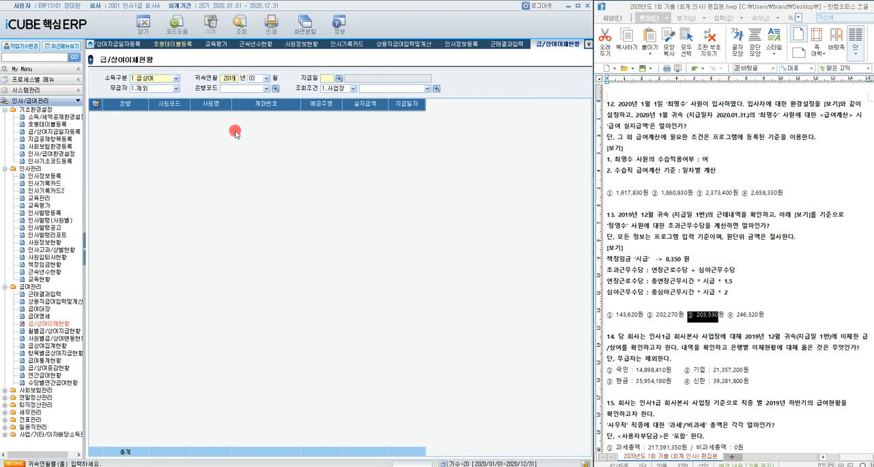
{"action": "left_click", "coordinate": [266, 78]}
{"action": "left_click", "coordinate": [260, 164]}
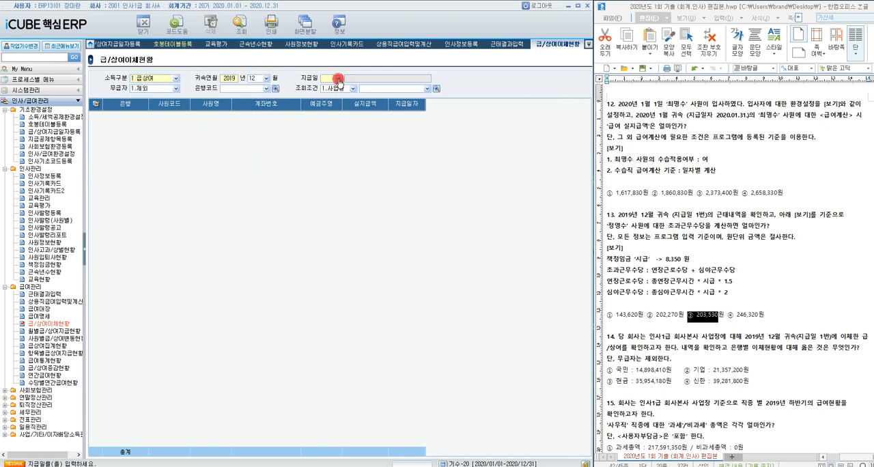
{"action": "left_click", "coordinate": [339, 78]}
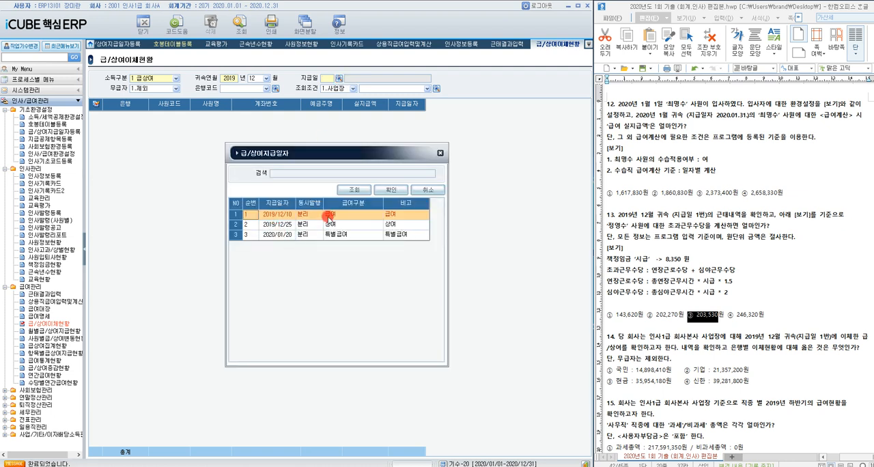
{"action": "double_click", "coordinate": [329, 217]}
{"action": "left_click", "coordinate": [436, 88]}
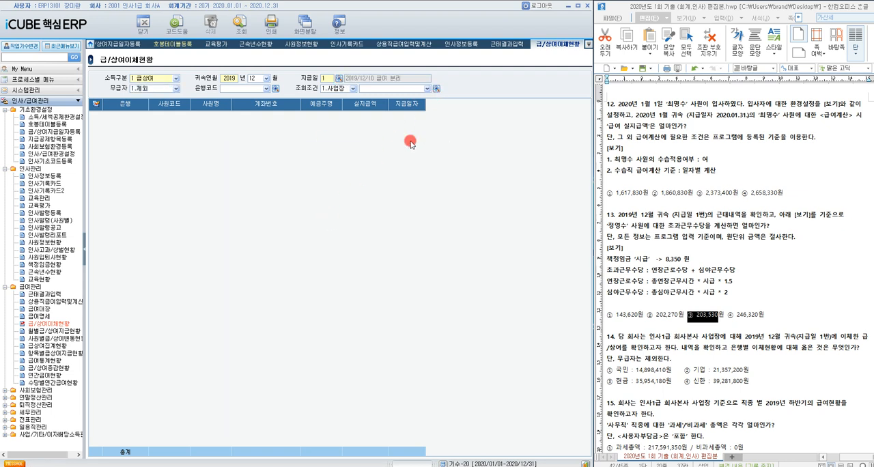
{"action": "double_click", "coordinate": [330, 231]}
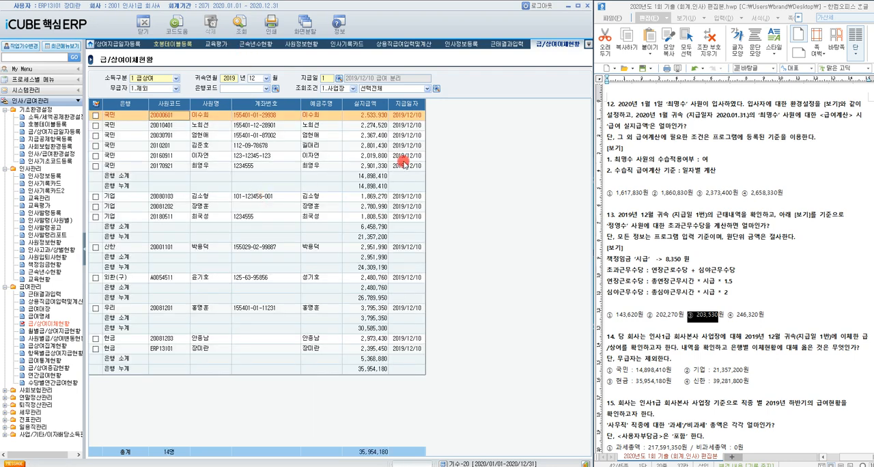
Step: Check the 국민 bank subtotal in the transfer list and highlight answer ① 국민 : 14,898,410원 of question 14
{"action": "left_click", "coordinate": [379, 176]}
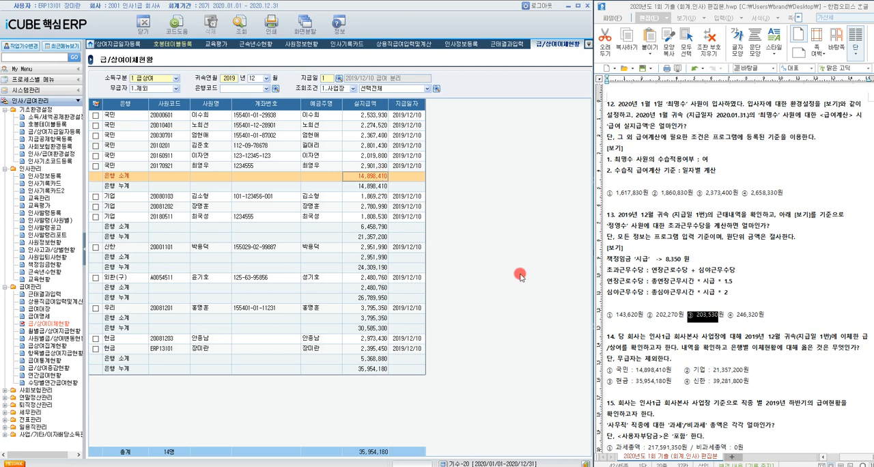
{"action": "left_click", "coordinate": [606, 370]}
{"action": "left_click_drag", "start_coordinate": [606, 371], "coordinate": [671, 370]}
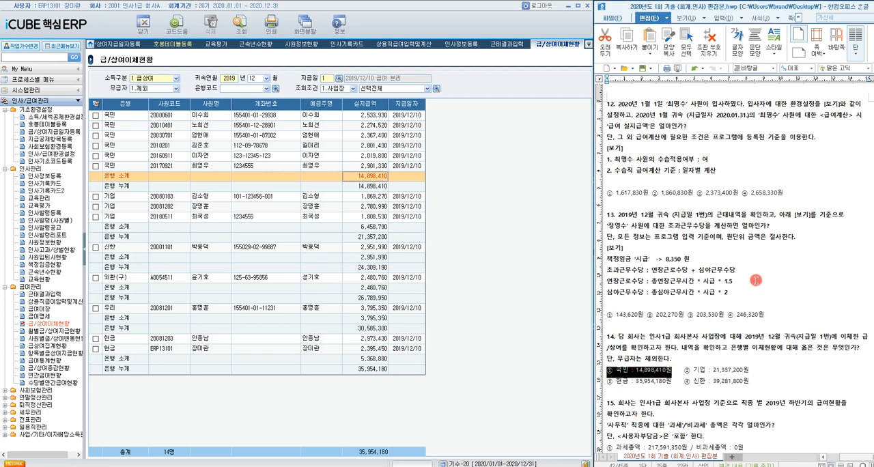
Step: Open 연간급여현황 for question 15 and set 조회기간 to 2019/07–2019/12 with 분류기준 과세/비과세
{"action": "scroll", "coordinate": [756, 280], "scroll_direction": "down", "scroll_amount": 3}
{"action": "scroll", "coordinate": [754, 281], "scroll_direction": "down", "scroll_amount": 2}
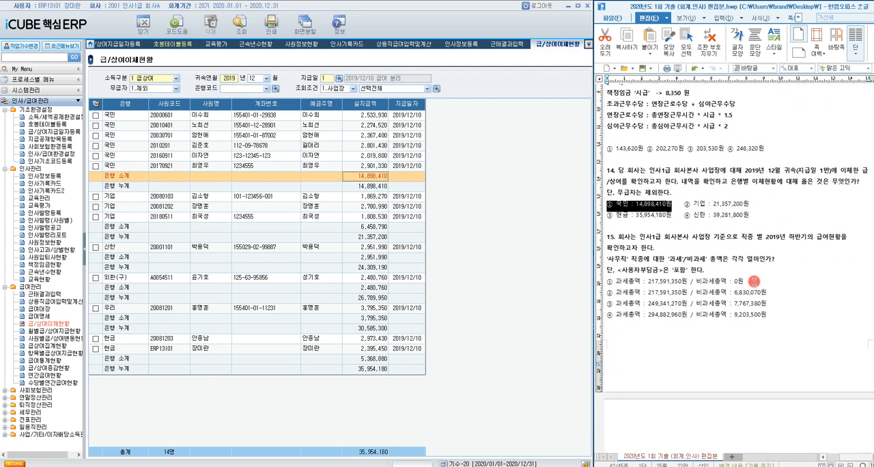
{"action": "left_click", "coordinate": [766, 249]}
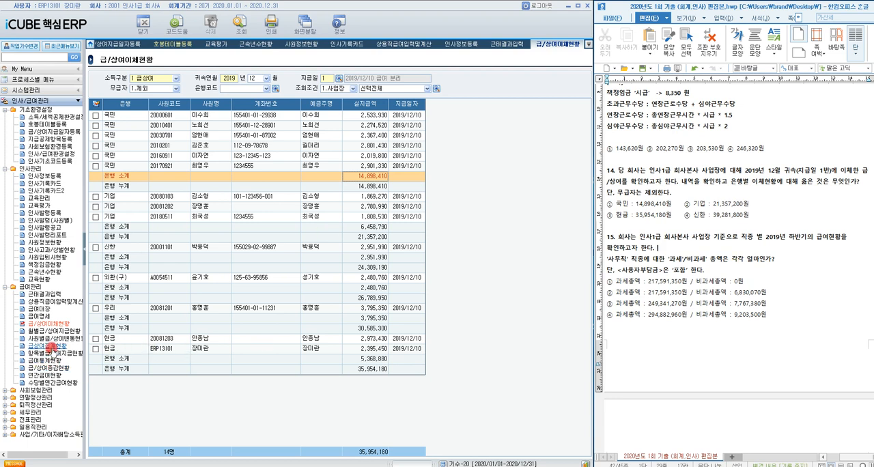
{"action": "left_click", "coordinate": [54, 375]}
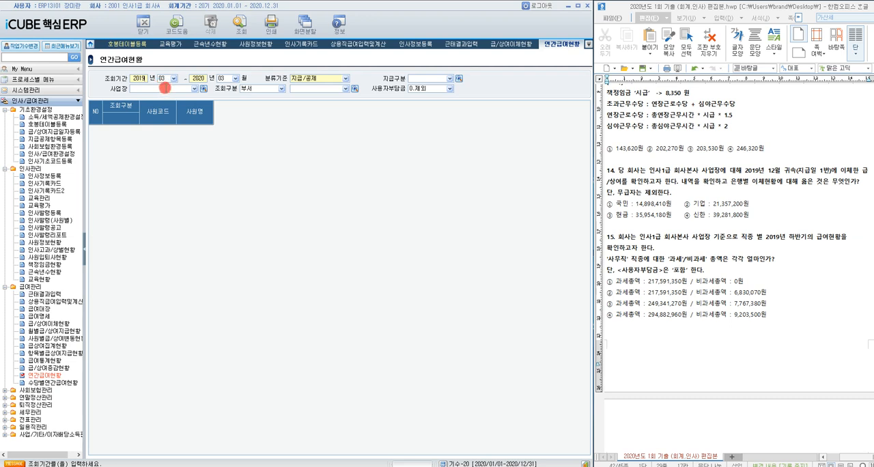
{"action": "left_click", "coordinate": [164, 80]}
{"action": "left_click", "coordinate": [165, 88]}
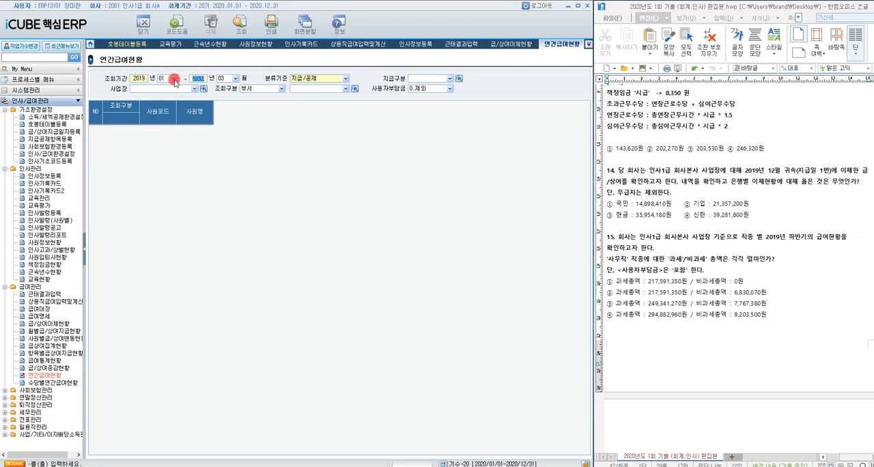
{"action": "left_click", "coordinate": [170, 80]}
{"action": "left_click", "coordinate": [162, 131]}
{"action": "left_click", "coordinate": [231, 79]}
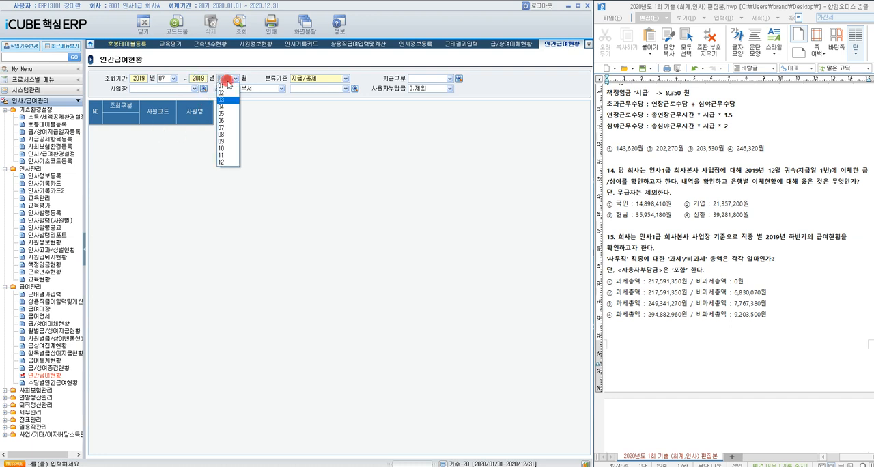
{"action": "left_click", "coordinate": [228, 162]}
{"action": "left_click", "coordinate": [345, 79]}
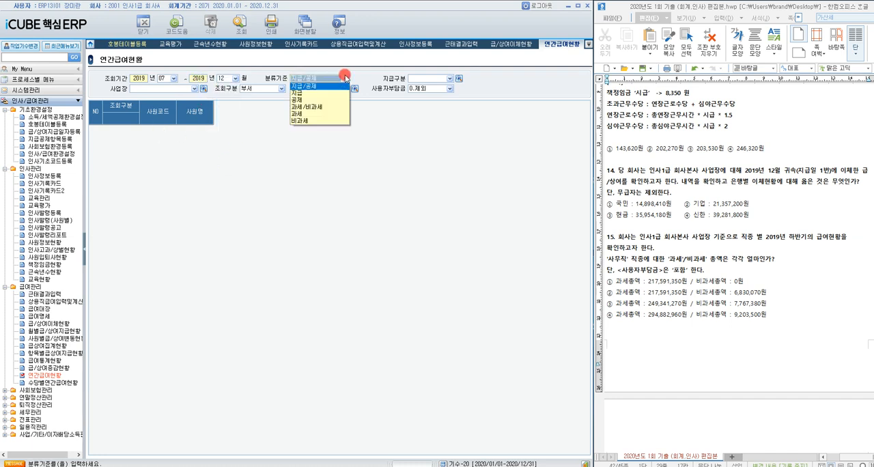
{"action": "left_click", "coordinate": [336, 108]}
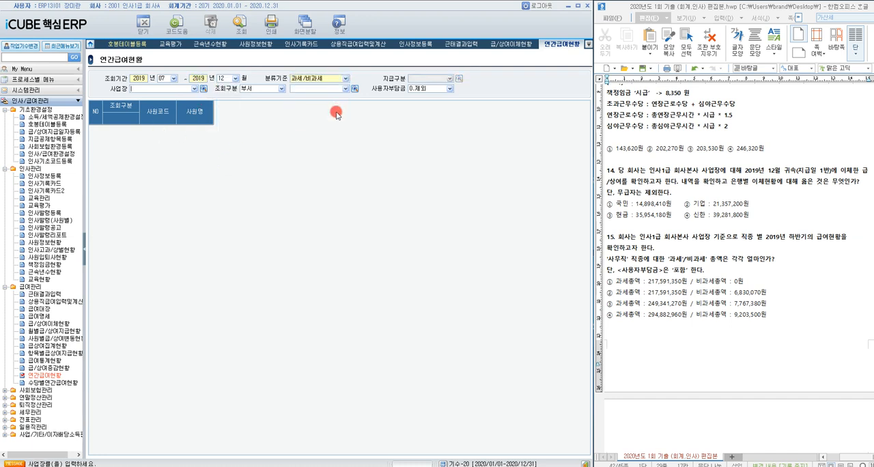
Step: Query the annual payroll for 사업장 1000 인사1급 회사본사 with 조회구분 직종 and 사용자부담금 1.포함
{"action": "left_click", "coordinate": [203, 89]}
{"action": "double_click", "coordinate": [323, 233]}
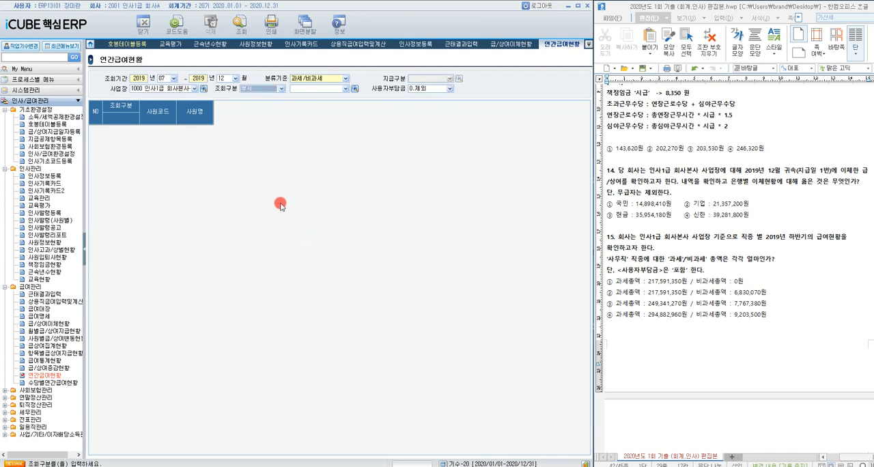
{"action": "left_click", "coordinate": [276, 88]}
{"action": "left_click", "coordinate": [272, 103]}
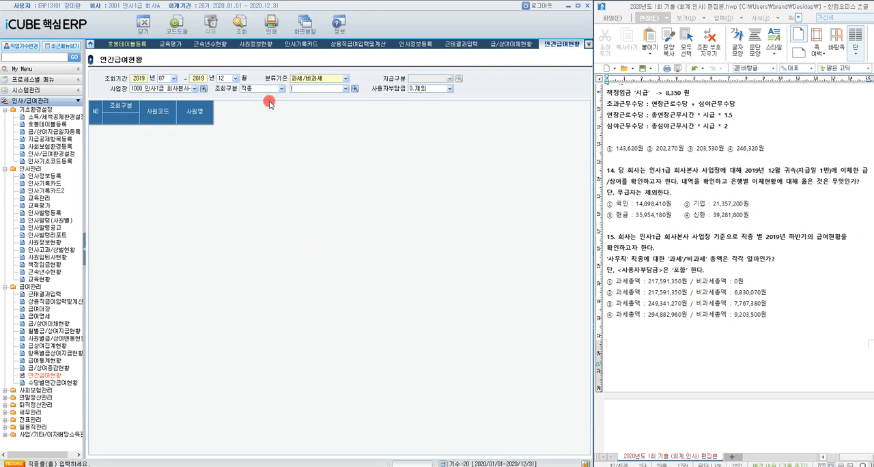
{"action": "left_click", "coordinate": [435, 90]}
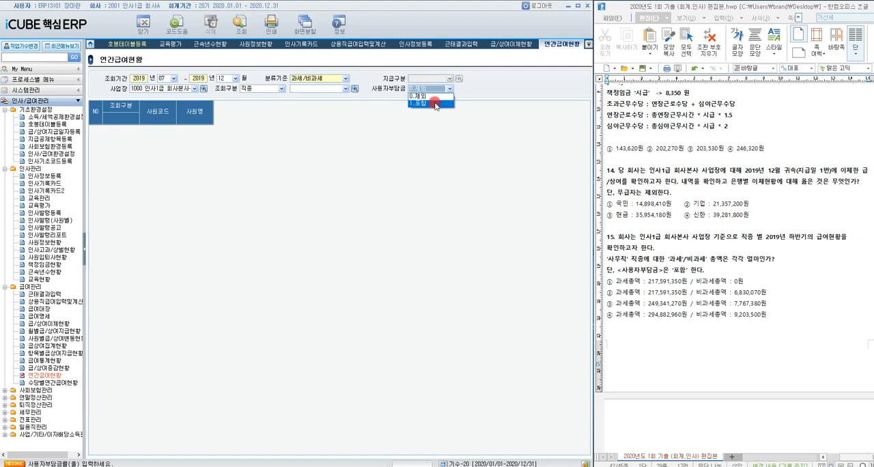
{"action": "left_click", "coordinate": [434, 105]}
{"action": "left_click", "coordinate": [243, 30]}
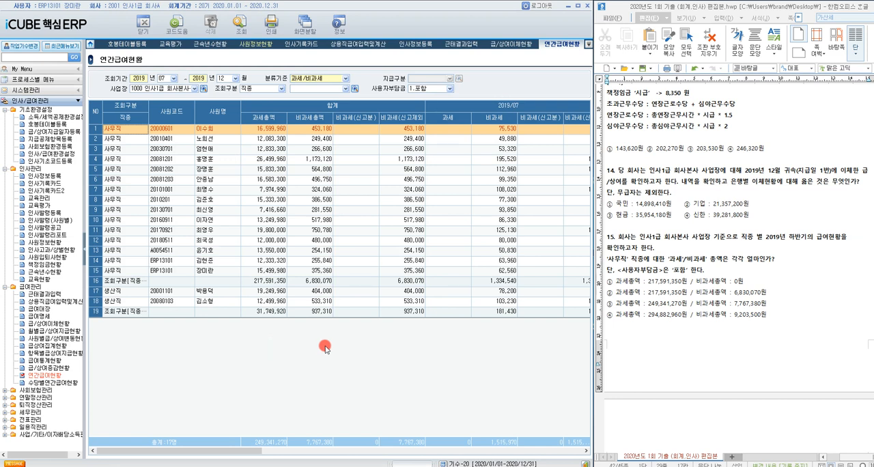
Step: Check the 사무직 subtotals for 과세총액 and 비과세총액, and highlight answer ② 217,591,350원 / 6,830,070원 of question 15
{"action": "left_click", "coordinate": [279, 281]}
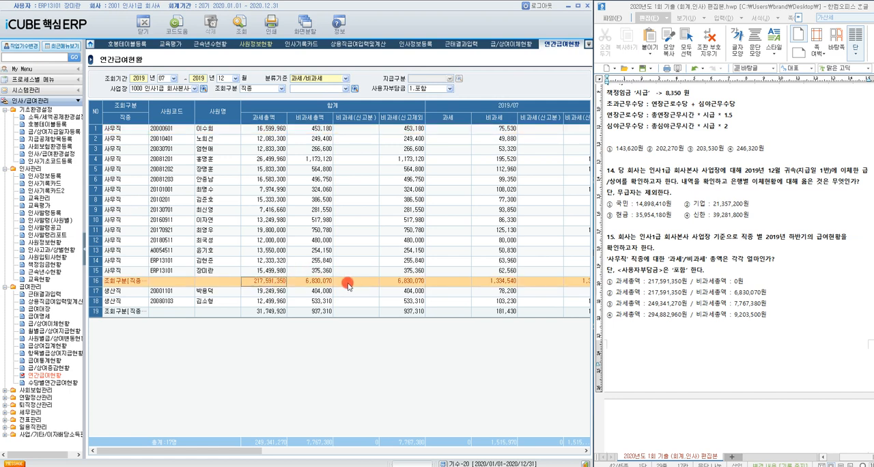
{"action": "left_click", "coordinate": [307, 283]}
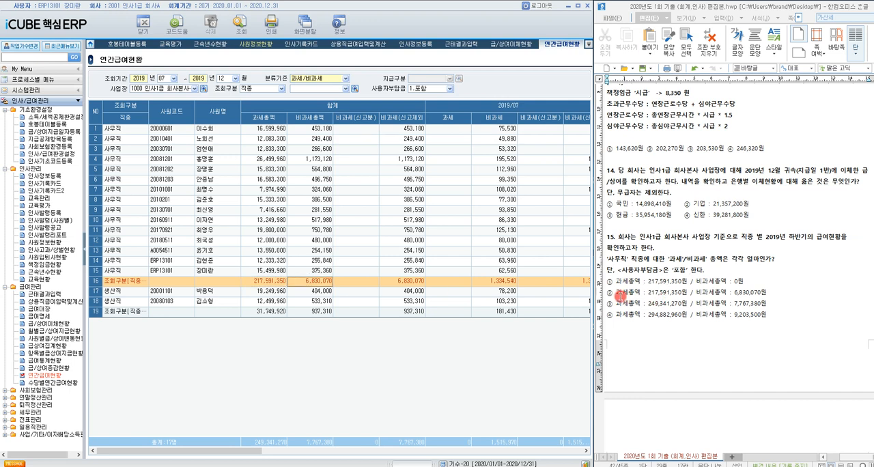
{"action": "left_click_drag", "start_coordinate": [609, 292], "coordinate": [763, 297]}
Step: Open 사원별급/상여변동현황 for question 16 and set 기준연월 2019/12, 지급일 1 (2019/12/10 급여) and 사용자부담금 1.포함
{"action": "scroll", "coordinate": [765, 299], "scroll_direction": "down", "scroll_amount": 8}
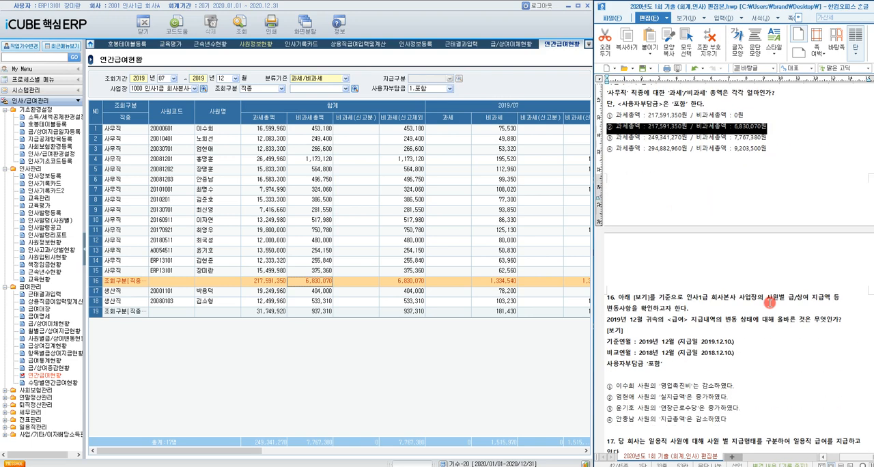
{"action": "scroll", "coordinate": [769, 300], "scroll_direction": "down", "scroll_amount": 1}
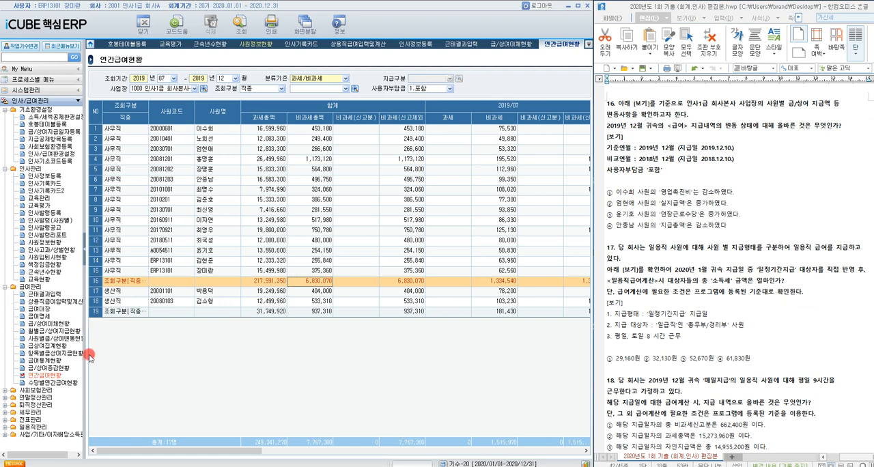
{"action": "left_click", "coordinate": [55, 339]}
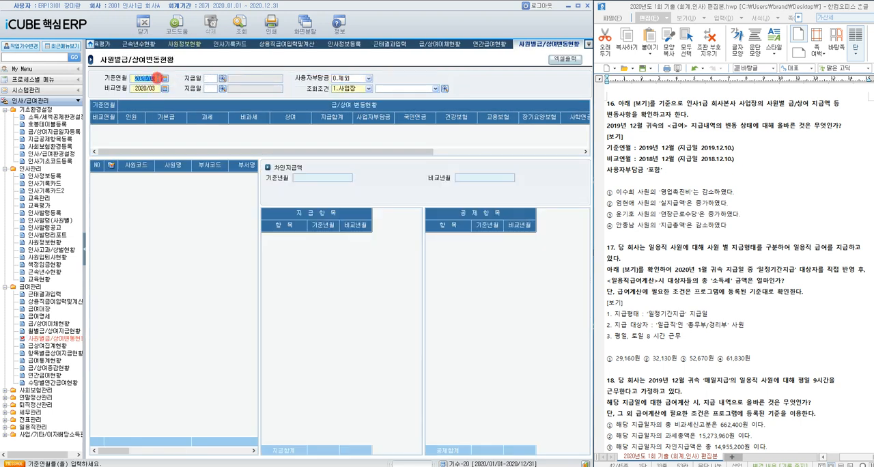
{"action": "type", "text": "12"}
{"action": "key", "text": "Return"}
{"action": "left_click", "coordinate": [222, 79]}
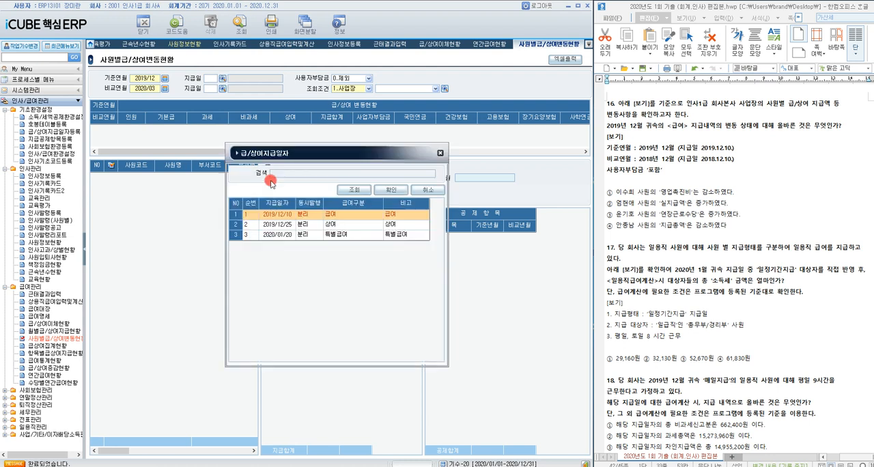
{"action": "double_click", "coordinate": [314, 214]}
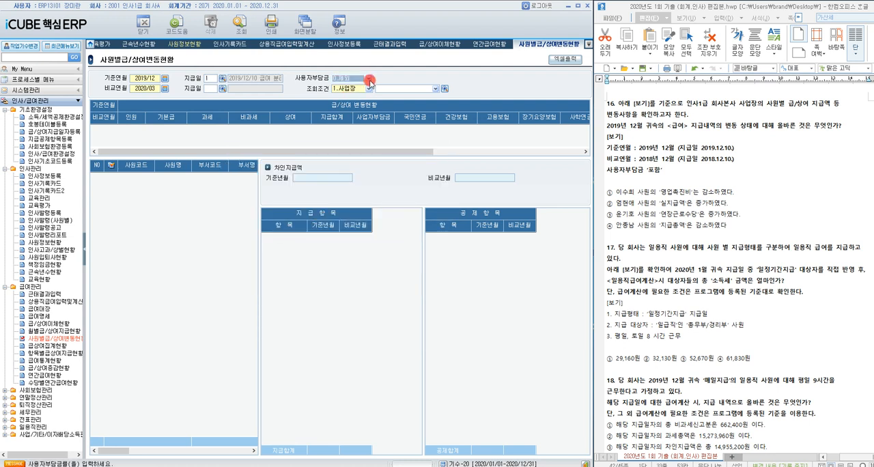
{"action": "left_click", "coordinate": [369, 78]}
{"action": "left_click", "coordinate": [350, 94]}
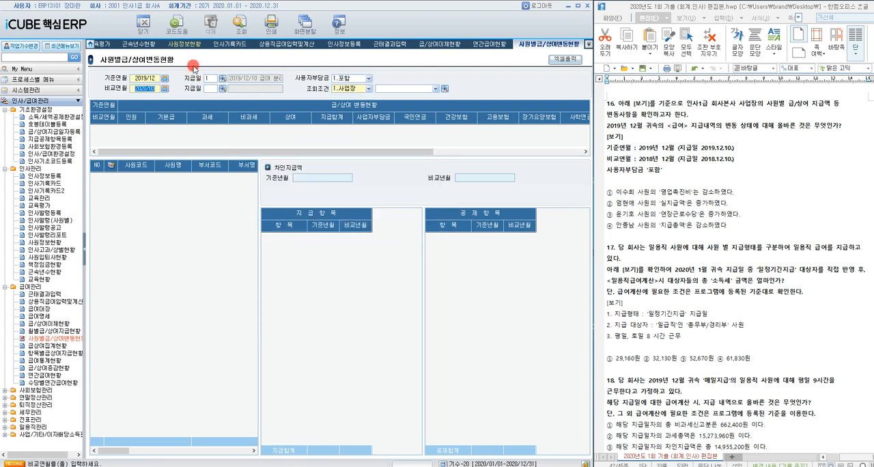
Step: Set 비교연월 2018/12 with 지급일 1 (2018/12/10 급여) and query the changes for 사업장 1000 인사1급 회사본사
{"action": "key", "text": "Return"}
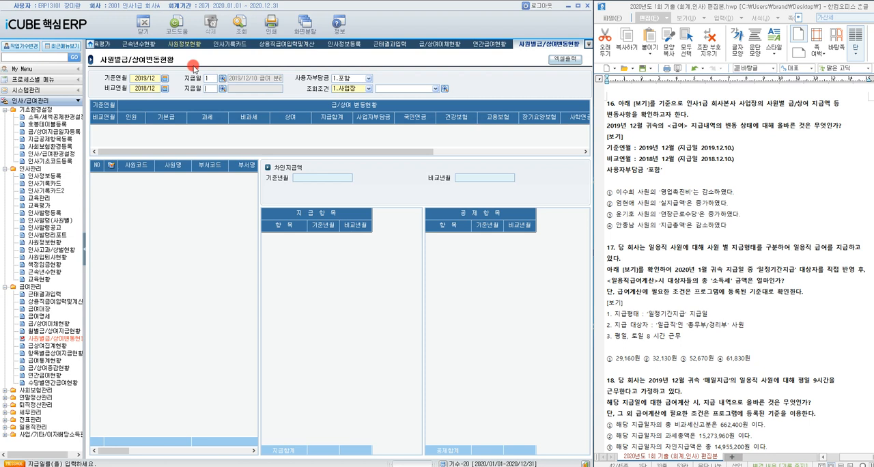
{"action": "left_click", "coordinate": [222, 88]}
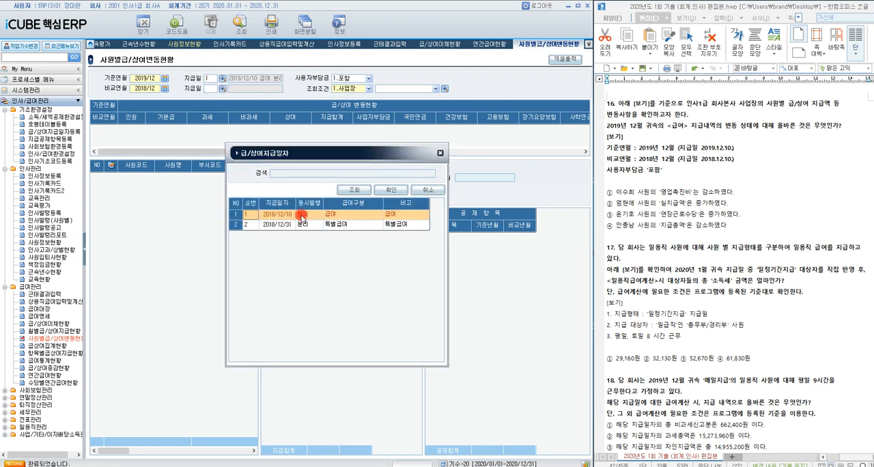
{"action": "double_click", "coordinate": [301, 216]}
{"action": "left_click", "coordinate": [444, 89]}
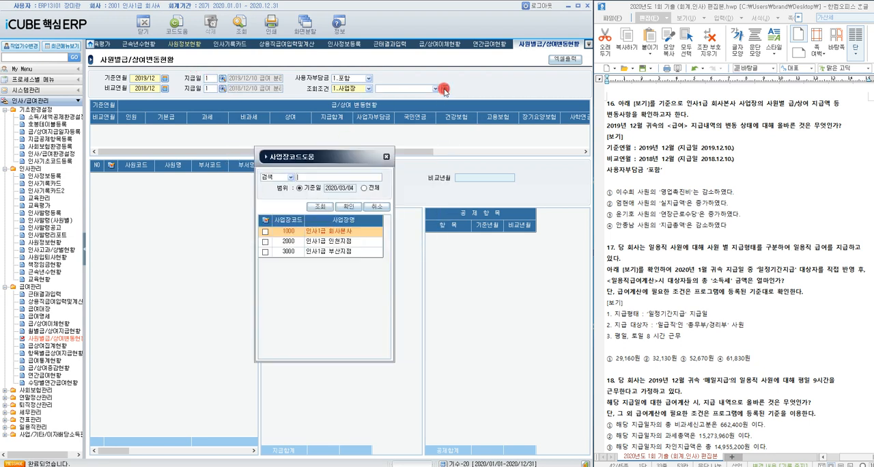
{"action": "double_click", "coordinate": [322, 233]}
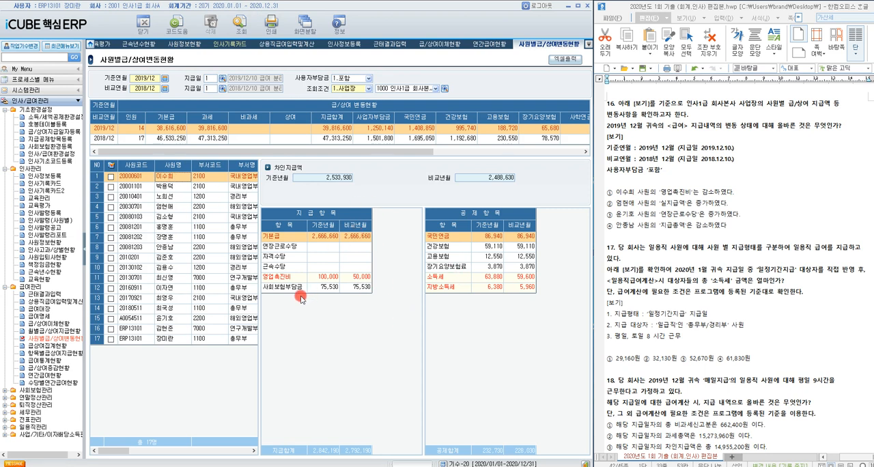
Step: Compare both months' pay for the four employees named in question 16's options, and highlight answer ② about the increased 실지급액
{"action": "left_click", "coordinate": [364, 279]}
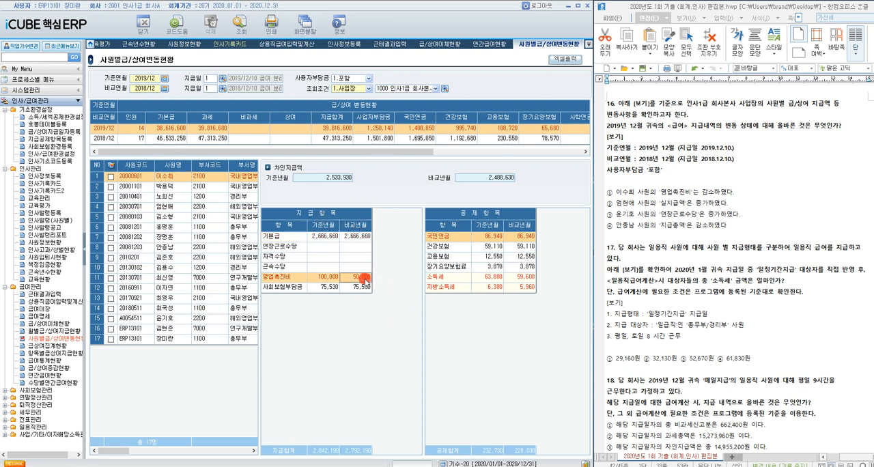
{"action": "left_click", "coordinate": [321, 275]}
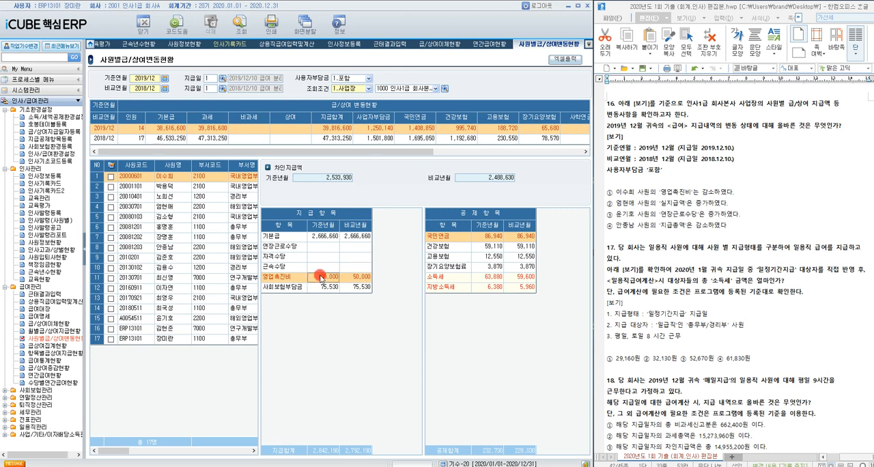
{"action": "left_click", "coordinate": [172, 207]}
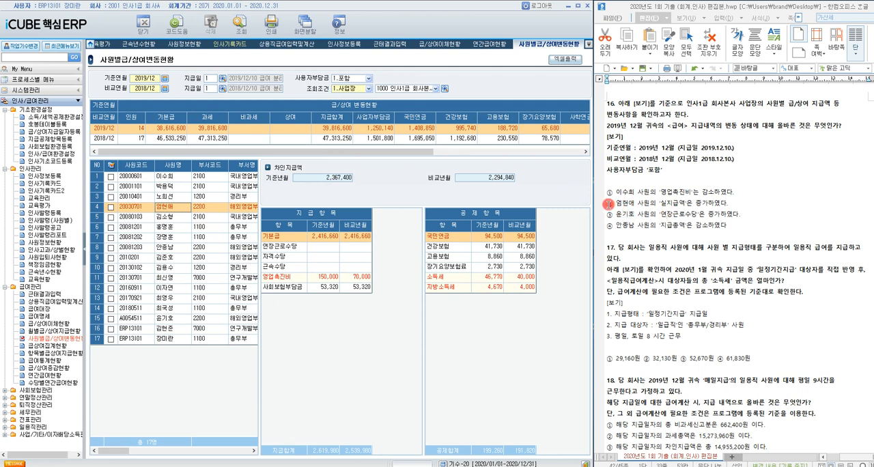
{"action": "left_click_drag", "start_coordinate": [607, 204], "coordinate": [728, 203]}
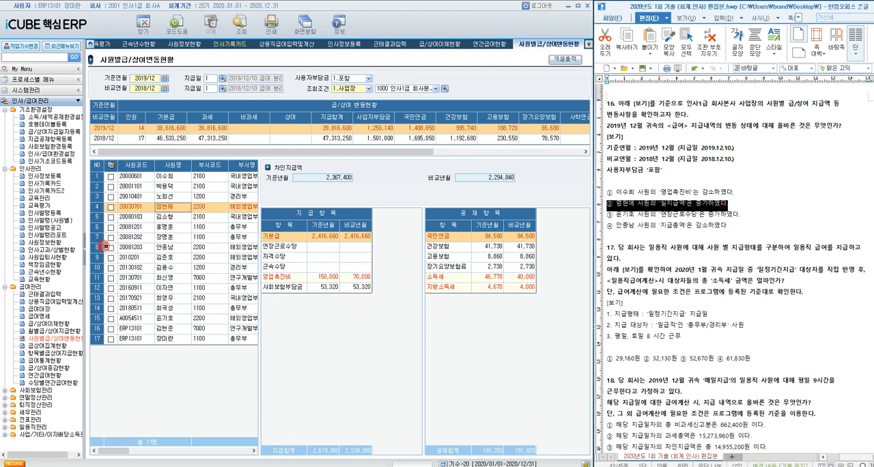
{"action": "left_click", "coordinate": [174, 318]}
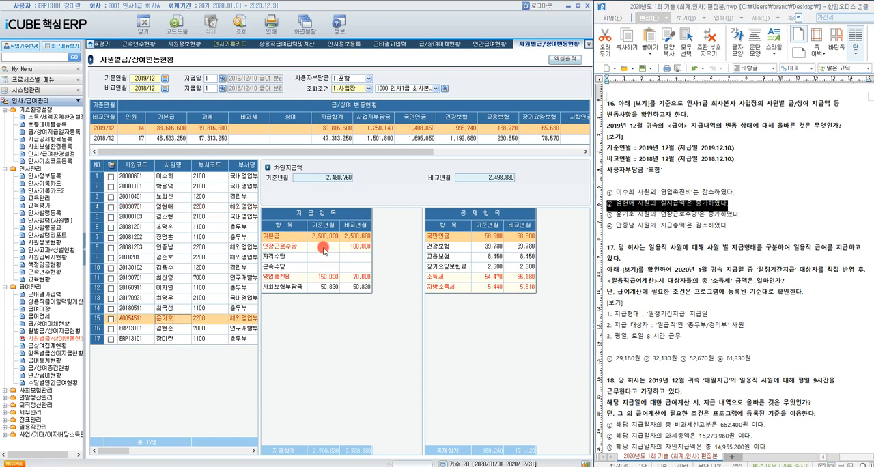
{"action": "left_click", "coordinate": [172, 251]}
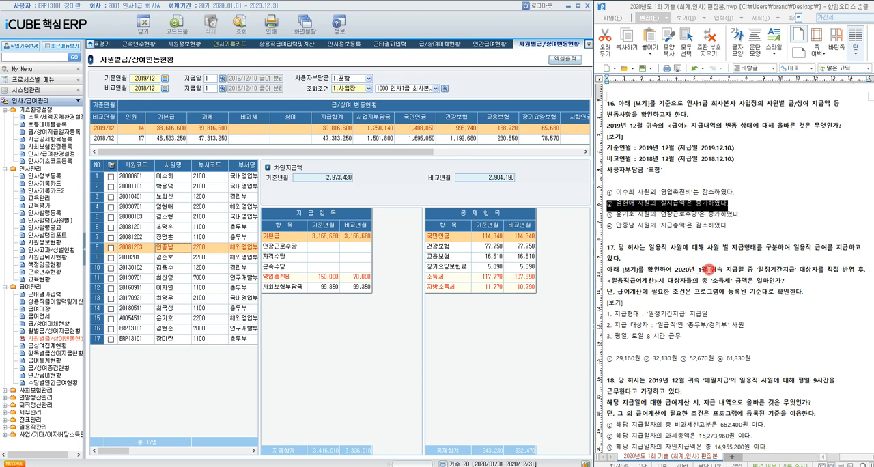
Step: Open 일용직급여지급일자등록 for question 17 and set 귀속연월 2020/01 with 지급일 1 (2020/01/31 일정기간지급)
{"action": "left_click", "coordinate": [709, 270]}
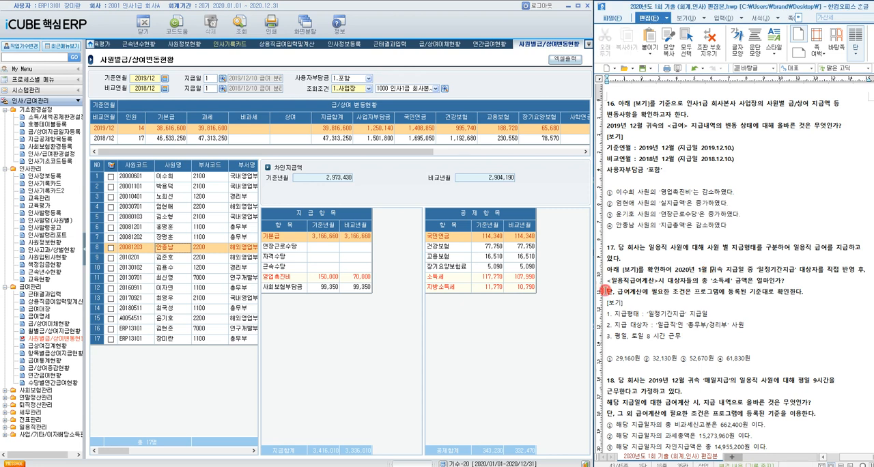
{"action": "left_click", "coordinate": [6, 427]}
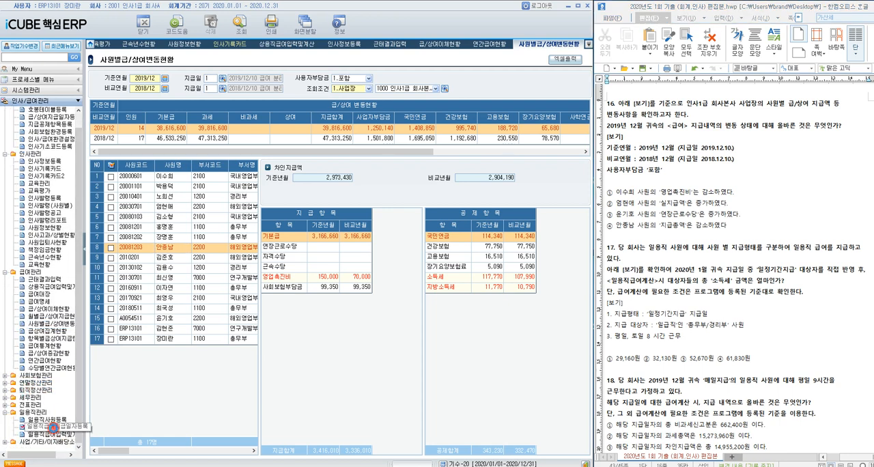
{"action": "left_click", "coordinate": [53, 427]}
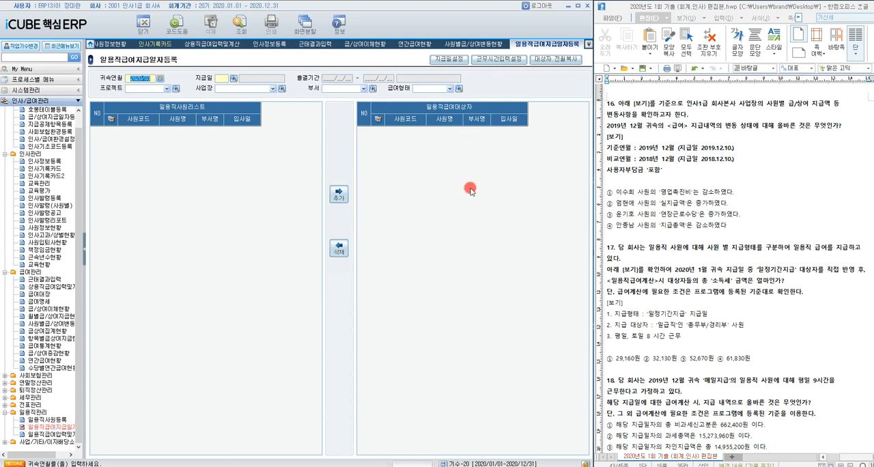
{"action": "left_click", "coordinate": [162, 78]}
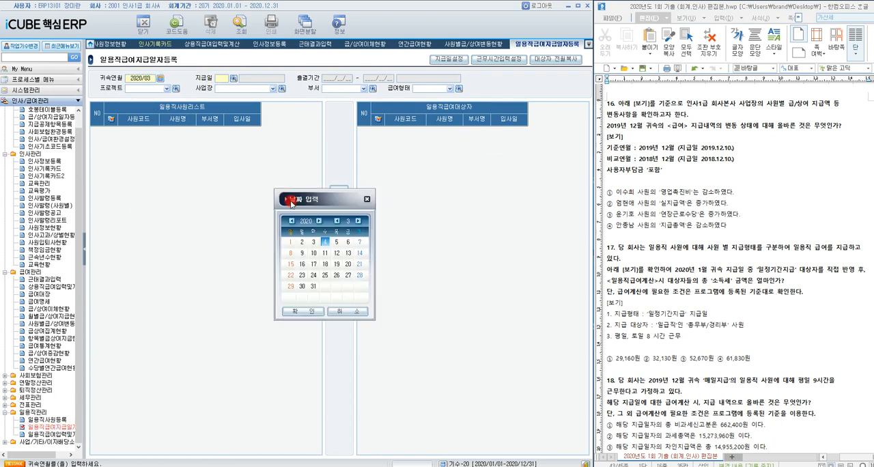
{"action": "left_click", "coordinate": [367, 199]}
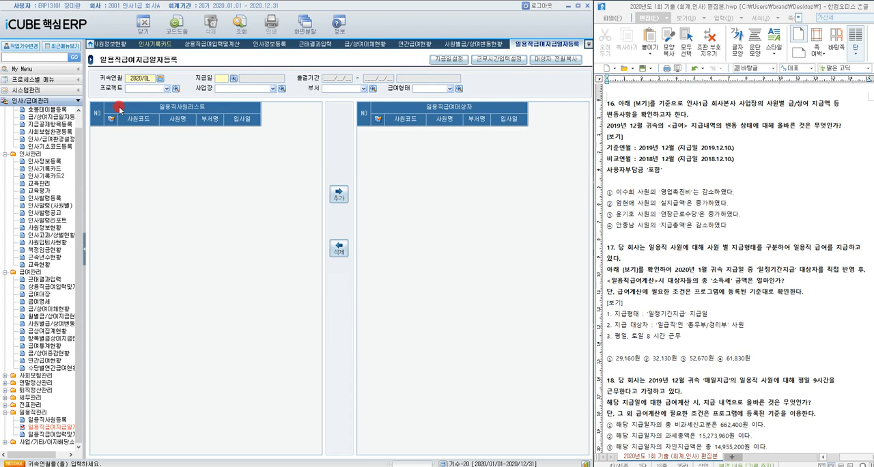
{"action": "key", "text": "Return"}
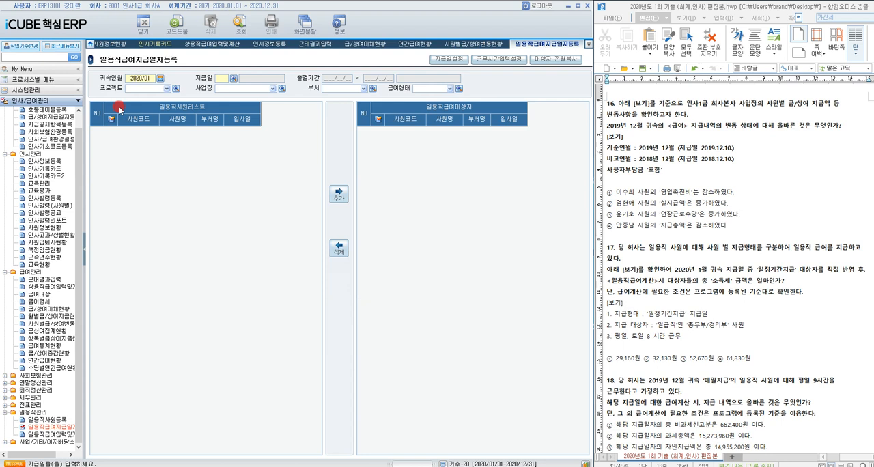
{"action": "key", "text": "F2"}
{"action": "double_click", "coordinate": [343, 213]}
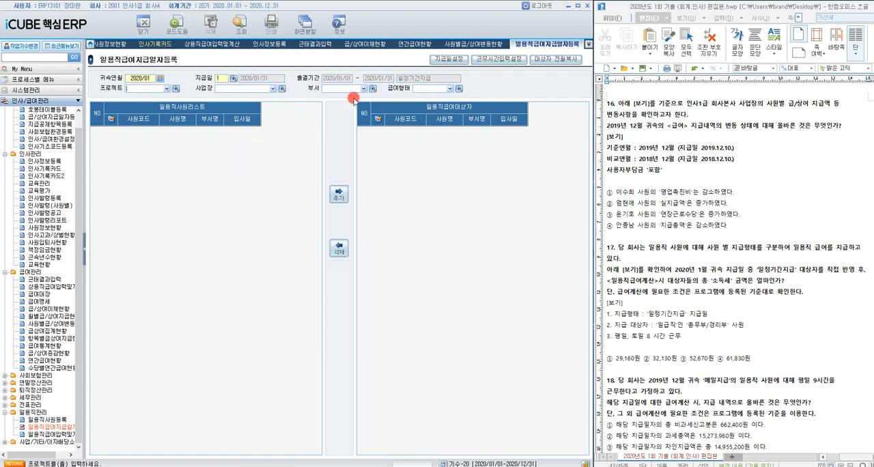
Step: Filter the daily workers by 급여형태 003 일급 and add the four 총무부 and 경리부 employees as 일용직급여대상자
{"action": "left_click", "coordinate": [459, 88]}
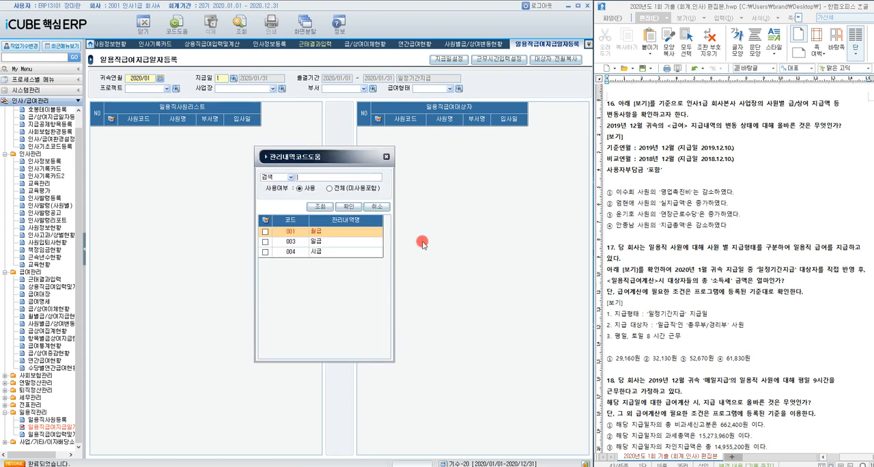
{"action": "left_click", "coordinate": [265, 241]}
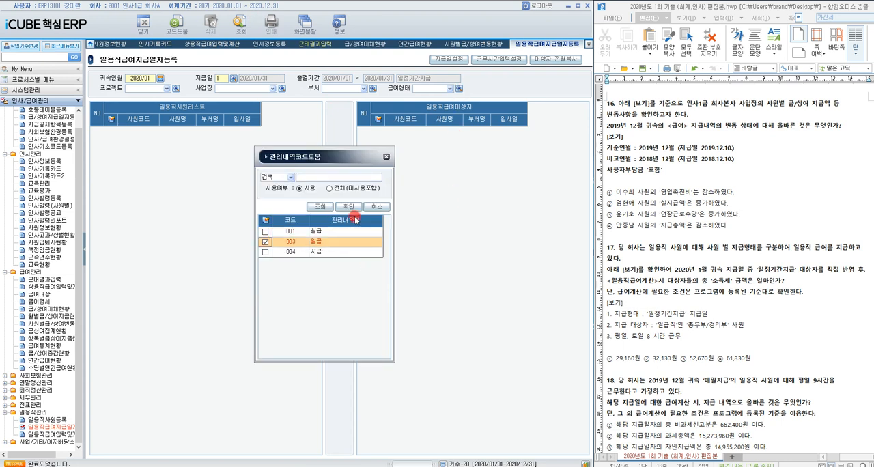
{"action": "left_click", "coordinate": [349, 206]}
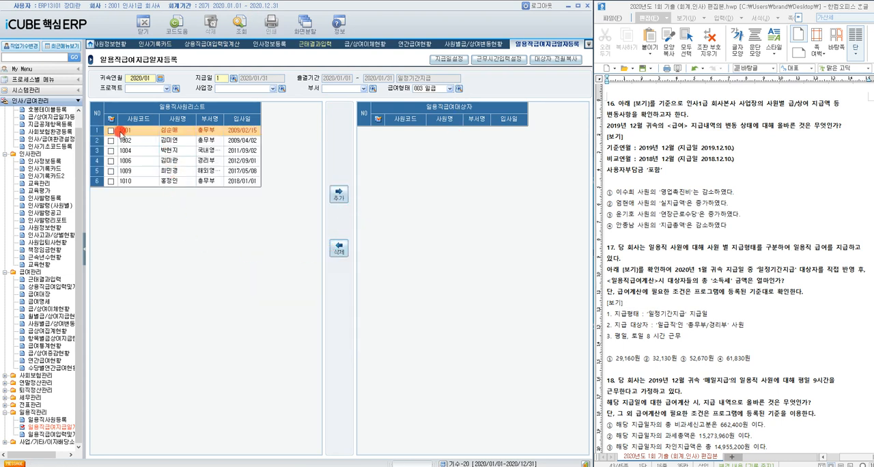
{"action": "left_click", "coordinate": [111, 130]}
{"action": "left_click", "coordinate": [110, 141]}
{"action": "left_click", "coordinate": [111, 161]}
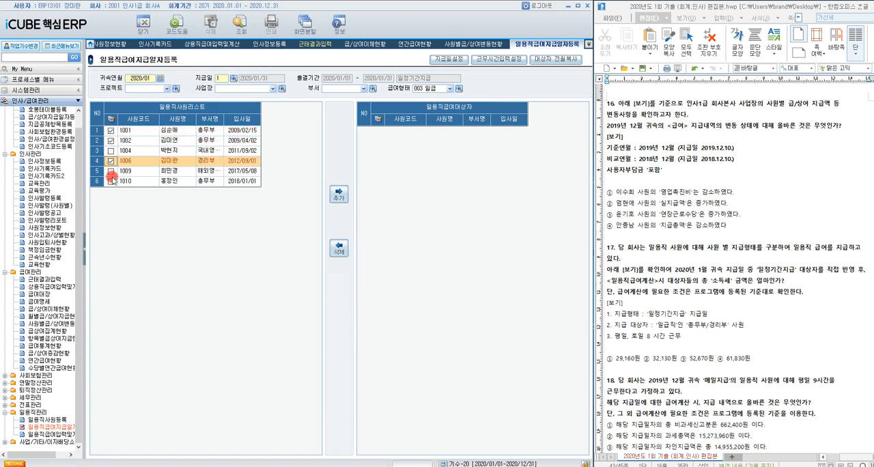
{"action": "left_click", "coordinate": [110, 181]}
{"action": "left_click", "coordinate": [339, 194]}
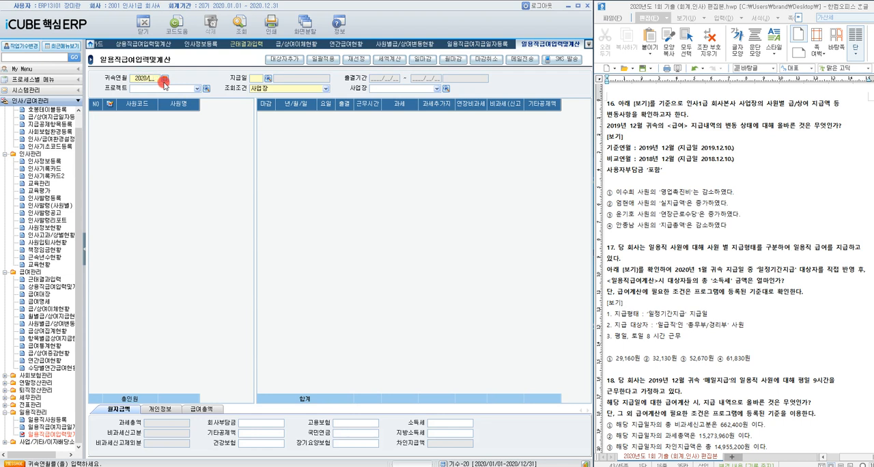
Step: In 일용직급여입력및계산, set 귀속연월 2020/01 with 지급일 1 (일정기간지급) and query the employees
{"action": "key", "text": "Return"}
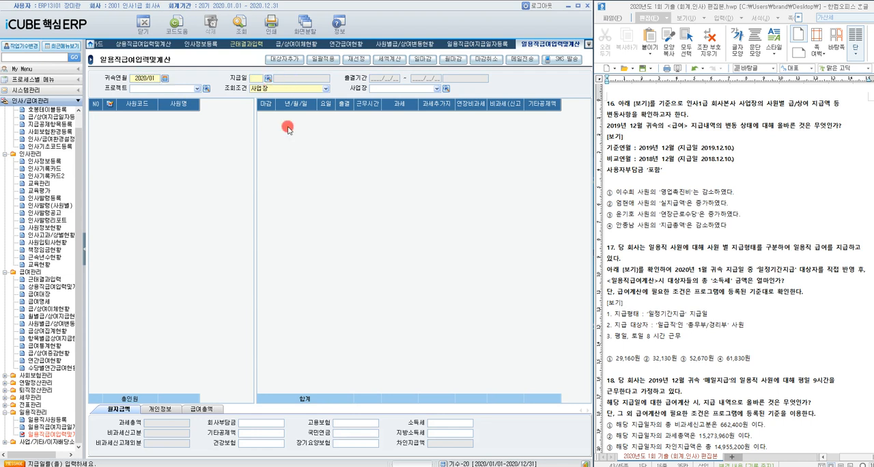
{"action": "key", "text": "F2"}
{"action": "double_click", "coordinate": [340, 213]}
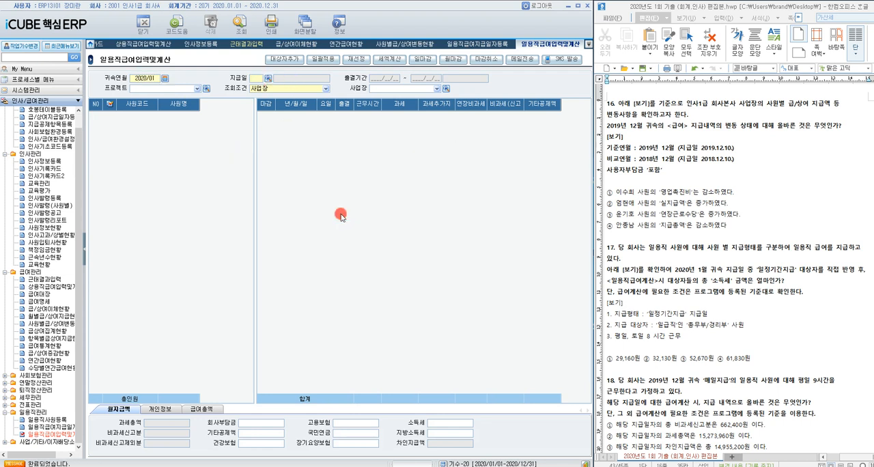
{"action": "left_click", "coordinate": [227, 30]}
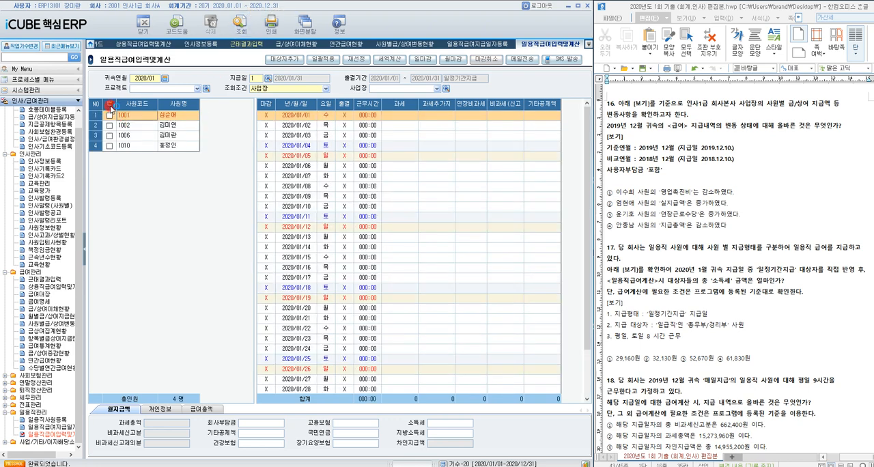
Step: Apply 8 hours (008:00) of work on 평일 and 토요일 in bulk to all listed employees
{"action": "left_click", "coordinate": [110, 105]}
{"action": "left_click", "coordinate": [322, 59]}
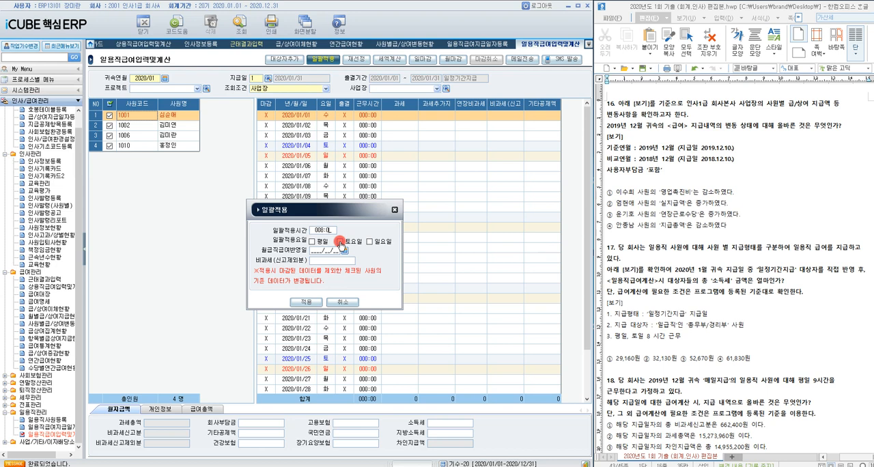
{"action": "left_click", "coordinate": [312, 242]}
{"action": "left_click", "coordinate": [341, 243]}
{"action": "left_click", "coordinate": [308, 304]}
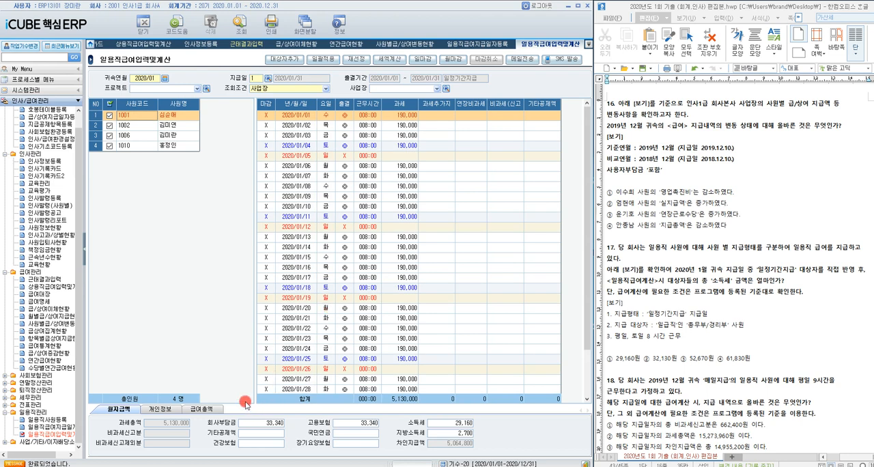
Step: Check the total 소득세 in 급여총액 and highlight answer ④ 61,830원 of question 17
{"action": "left_click", "coordinate": [198, 410]}
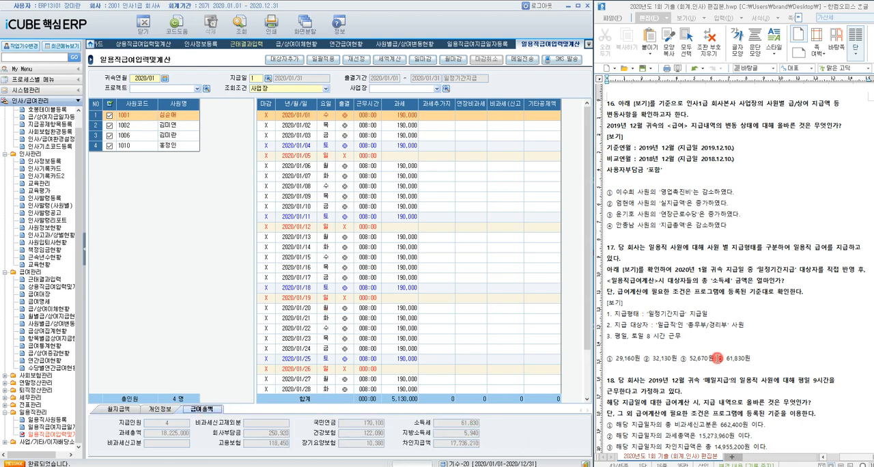
{"action": "left_click_drag", "start_coordinate": [718, 358], "coordinate": [751, 358]}
Step: For question 18, set 귀속연월 2019/12 with 지급일 1 (2020/01/10 매일지급) in 일용직급여입력및계산 and query the employees
{"action": "scroll", "coordinate": [768, 282], "scroll_direction": "down", "scroll_amount": 3}
{"action": "scroll", "coordinate": [768, 283], "scroll_direction": "down", "scroll_amount": 3}
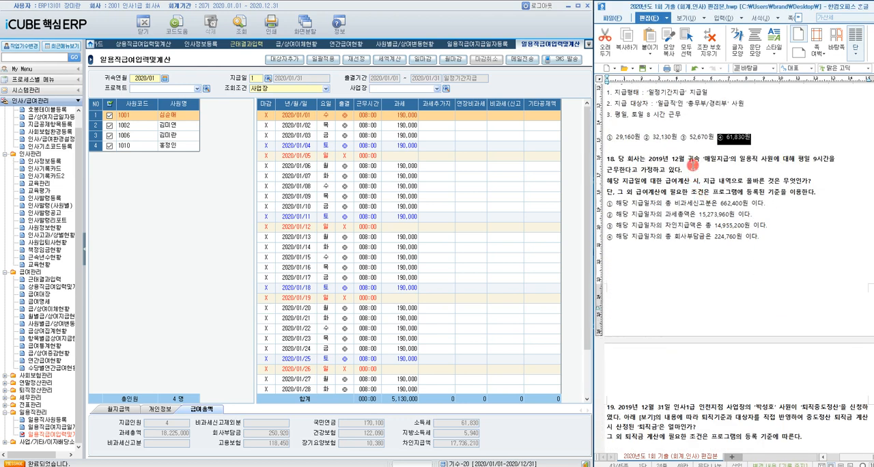
{"action": "left_click", "coordinate": [692, 163]}
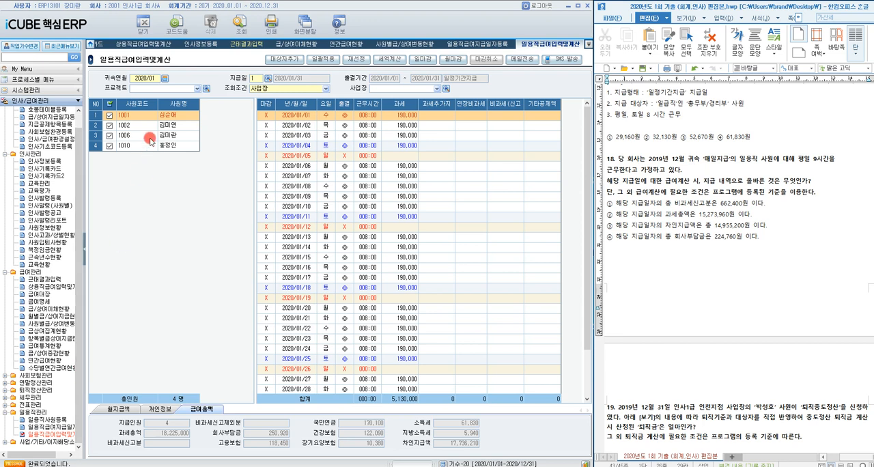
{"action": "left_click", "coordinate": [157, 79]}
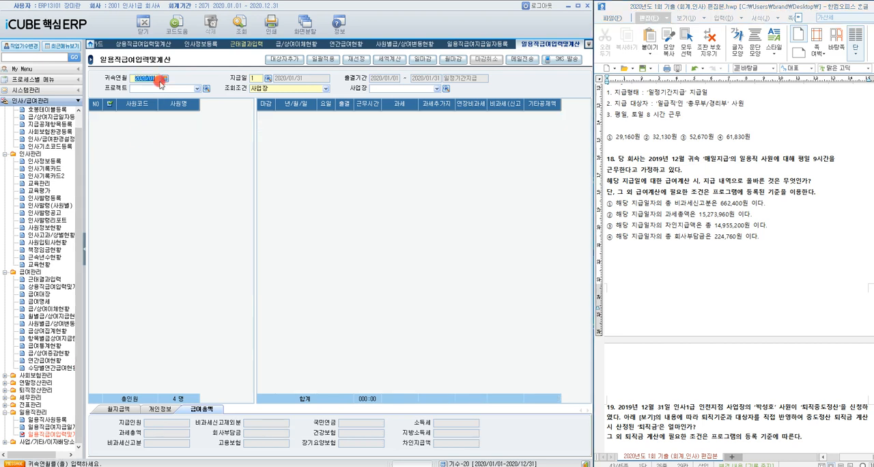
{"action": "type", "text": "2019/12"}
{"action": "key", "text": "Return"}
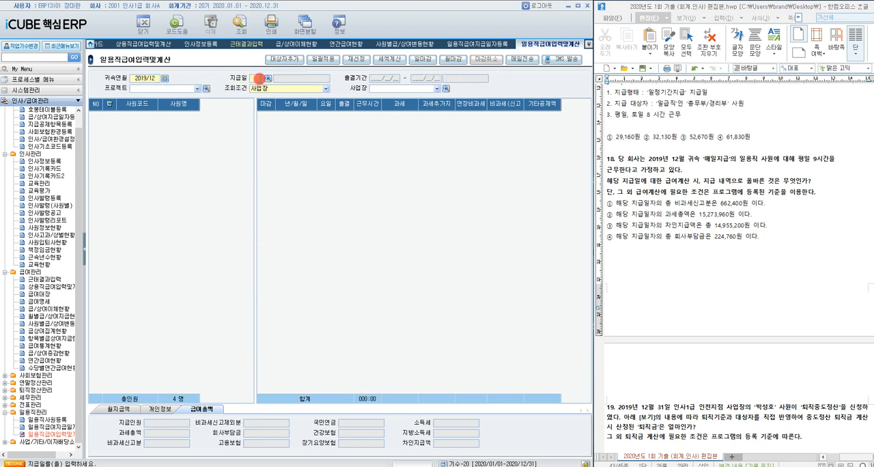
{"action": "left_click", "coordinate": [266, 79]}
{"action": "double_click", "coordinate": [351, 217]}
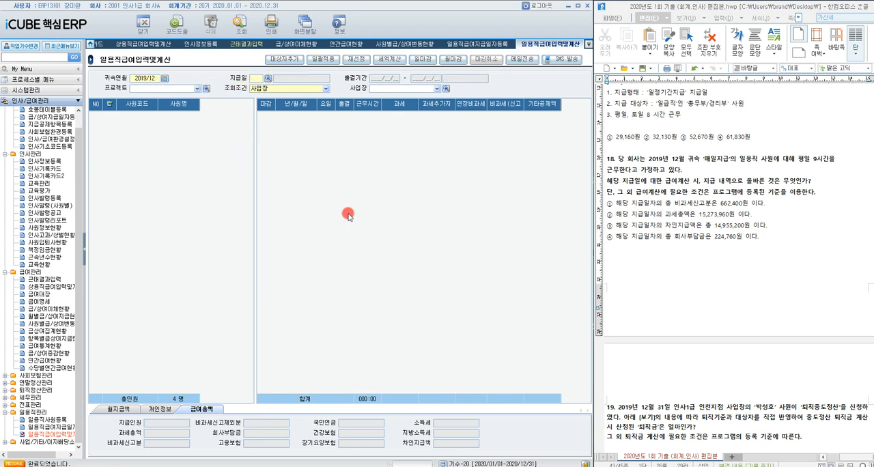
{"action": "left_click", "coordinate": [241, 26]}
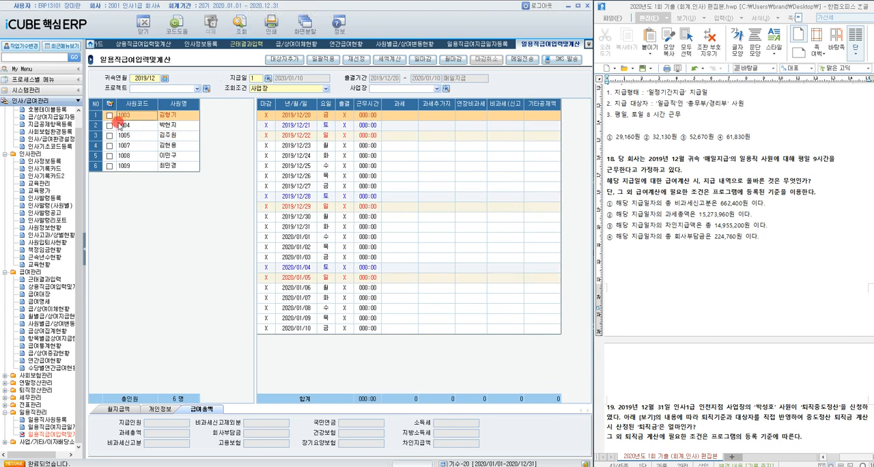
Step: Apply 9 hours (009:00) on 평일 in bulk to all listed employees, and highlight answer ① (비과세신고분 662,400원) of question 18
{"action": "left_click", "coordinate": [316, 59]}
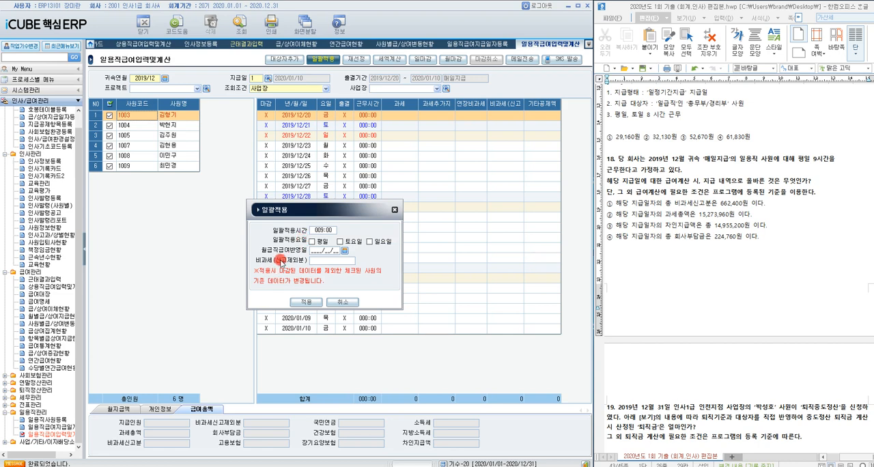
{"action": "left_click", "coordinate": [312, 242]}
{"action": "left_click", "coordinate": [306, 302]}
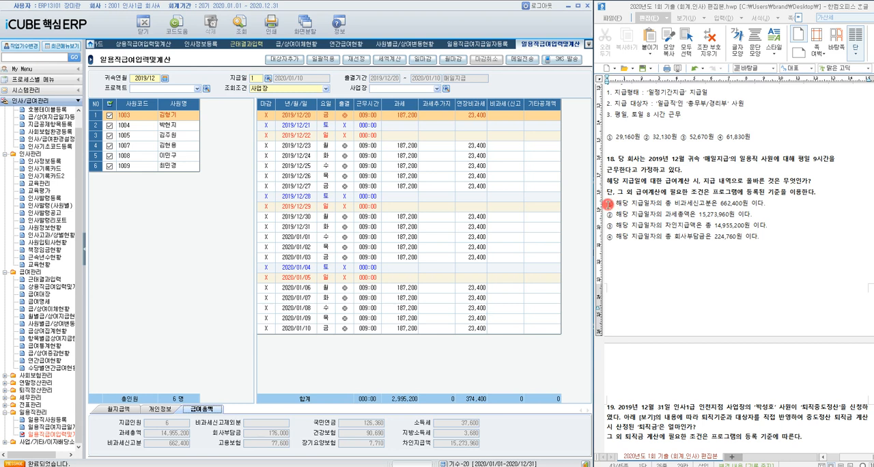
{"action": "left_click_drag", "start_coordinate": [607, 203], "coordinate": [762, 201]}
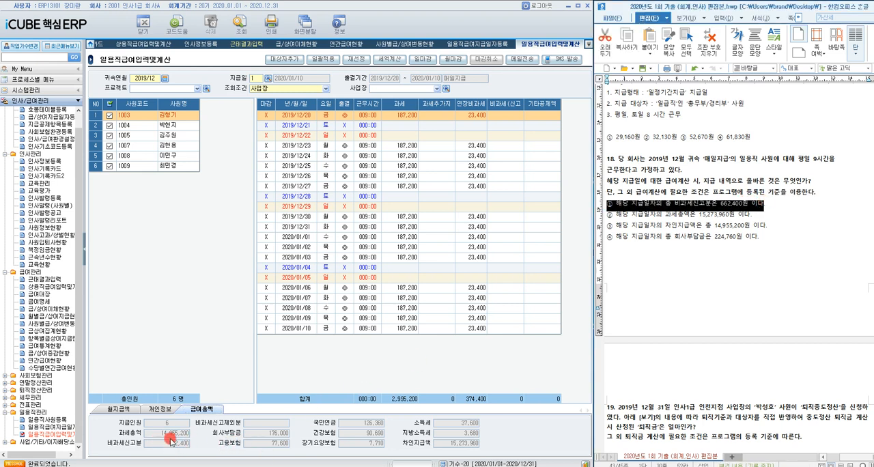
{"action": "left_click", "coordinate": [199, 440]}
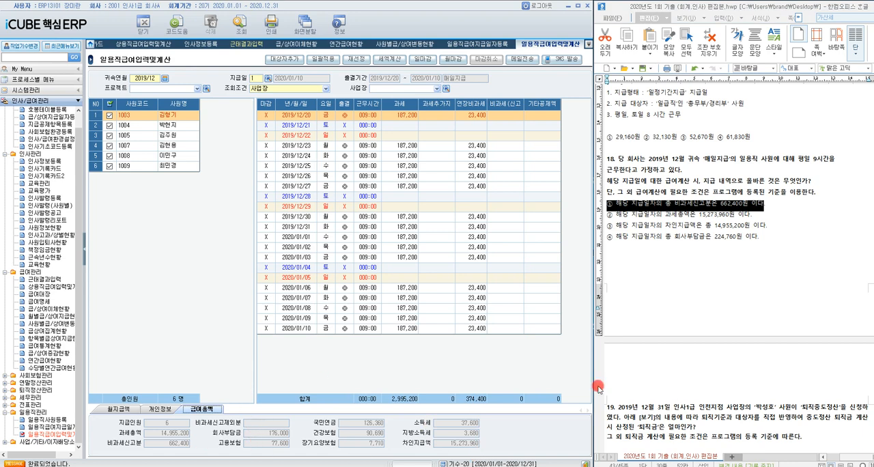
Step: Open 퇴직기준설정 under 퇴직정산관리 for question 19 and cancel its 마감
{"action": "scroll", "coordinate": [730, 297], "scroll_direction": "down", "scroll_amount": 8}
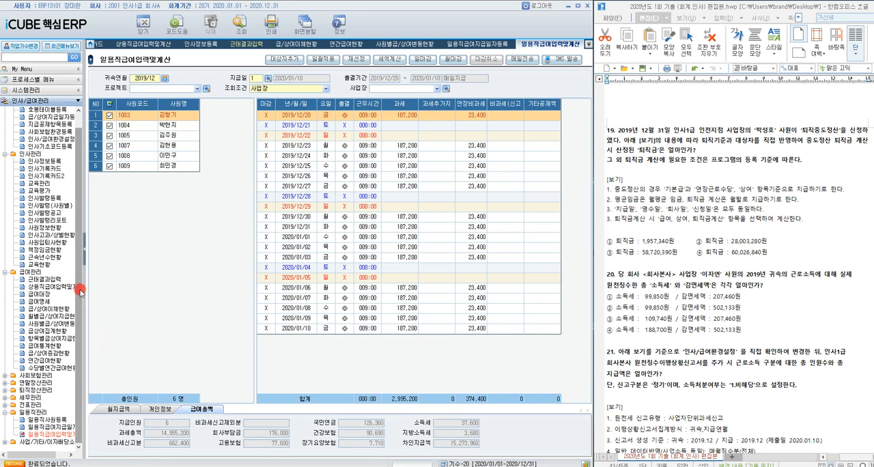
{"action": "left_click", "coordinate": [5, 390]}
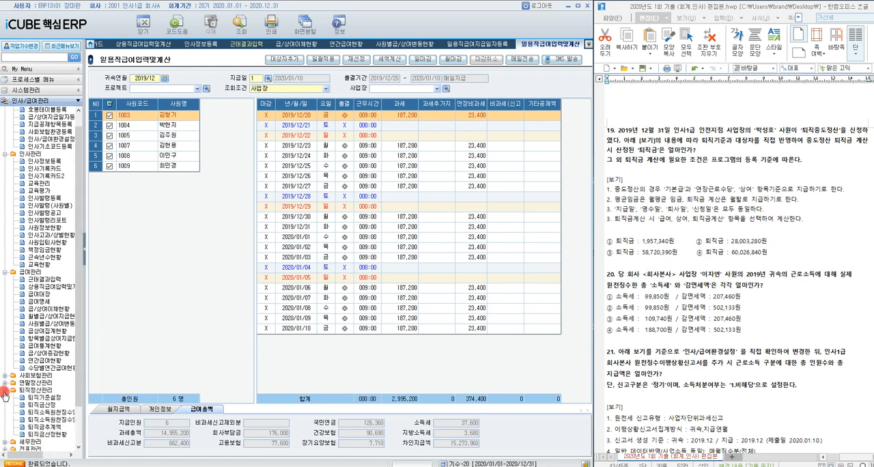
{"action": "left_click", "coordinate": [31, 398]}
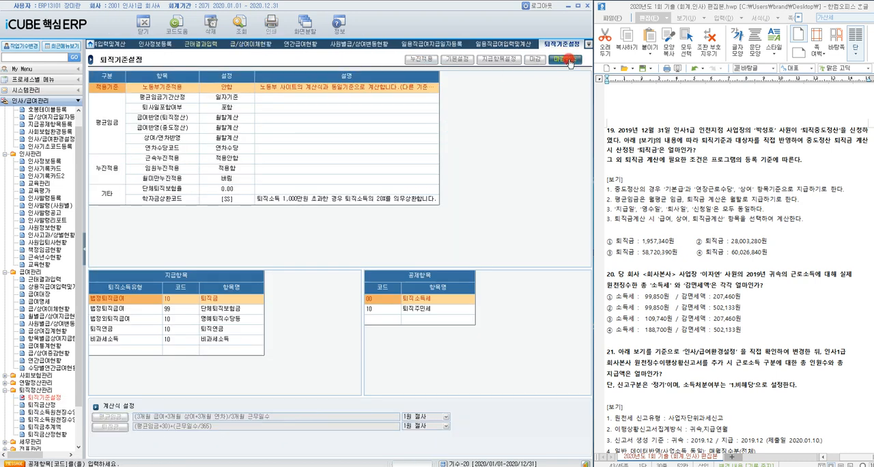
{"action": "left_click", "coordinate": [565, 59]}
{"action": "left_click", "coordinate": [326, 283]}
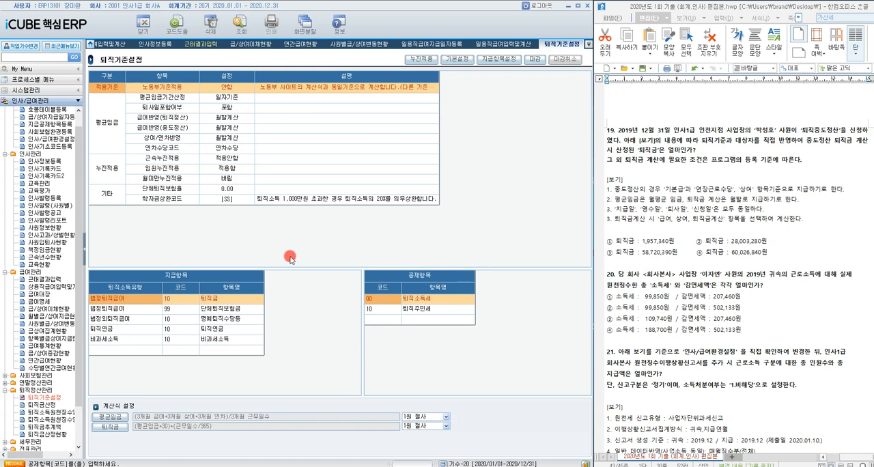
Step: Exclude 식대보조비, 영업촉진비 and 연차수당 from the retirement 지급항목, keeping only 기본급, 연장근로수당 and 상여
{"action": "left_click", "coordinate": [505, 61]}
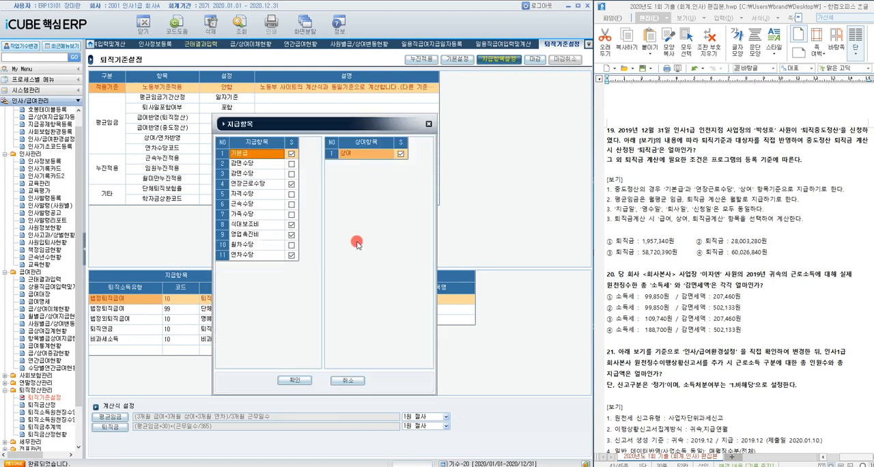
{"action": "left_click", "coordinate": [292, 185]}
{"action": "left_click", "coordinate": [292, 225]}
{"action": "left_click", "coordinate": [292, 234]}
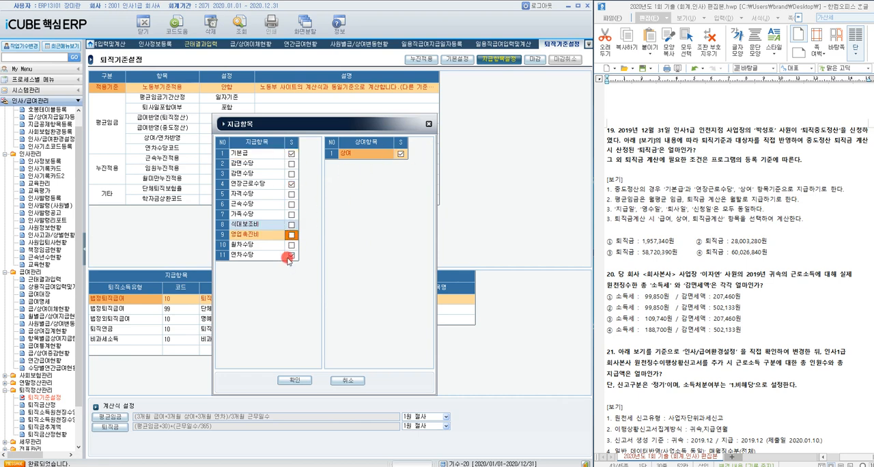
{"action": "left_click", "coordinate": [291, 255]}
{"action": "left_click", "coordinate": [295, 380]}
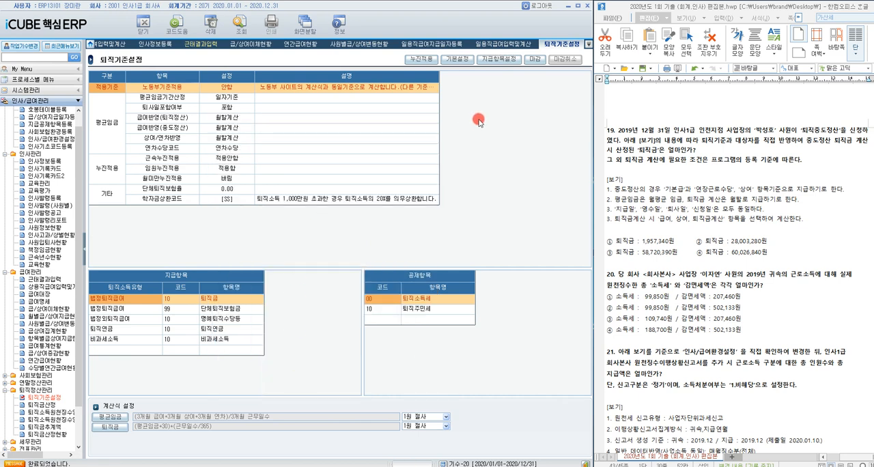
Step: Set the 퇴직기준설정 calculation formulas to 월평균 임금 for average wage and 월할 for severance pay
{"action": "left_click", "coordinate": [464, 60]}
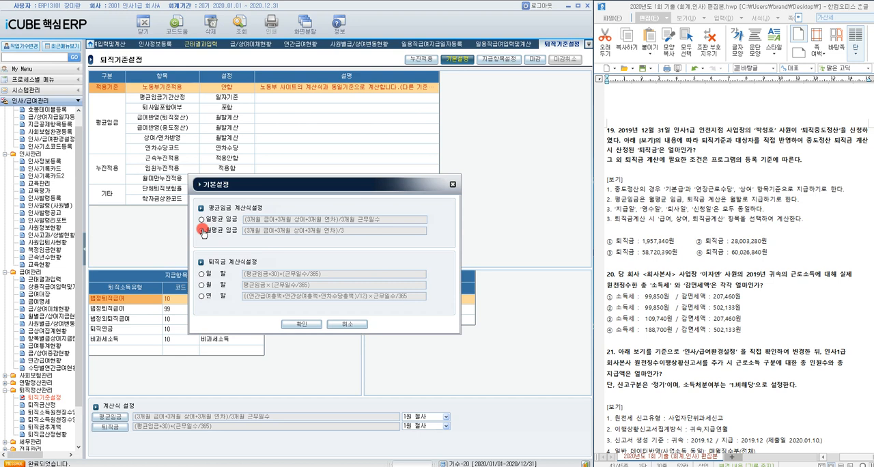
{"action": "left_click", "coordinate": [202, 231]}
{"action": "left_click", "coordinate": [202, 285]}
{"action": "left_click", "coordinate": [305, 325]}
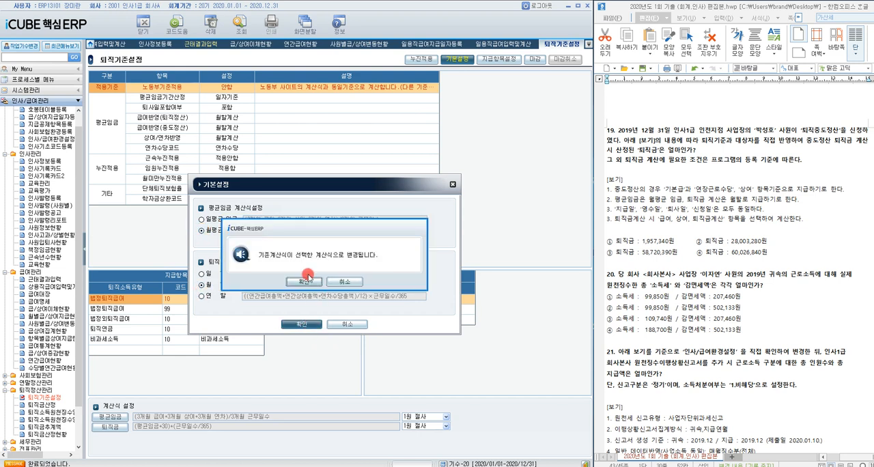
{"action": "left_click", "coordinate": [305, 282]}
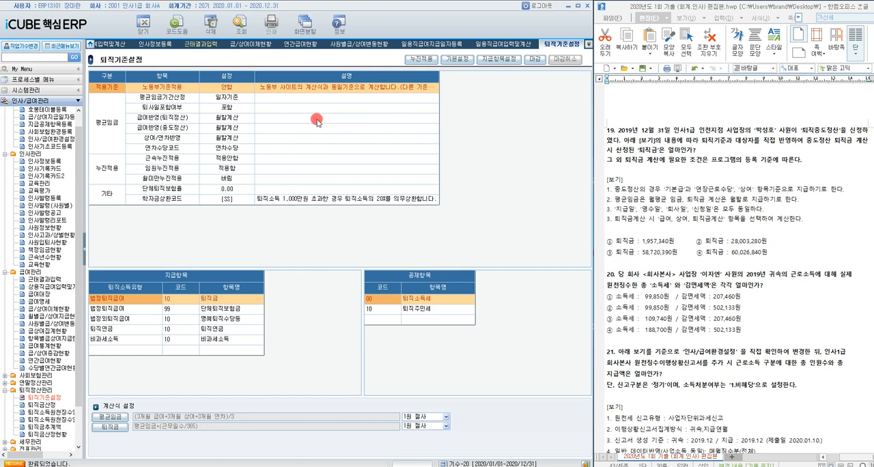
Step: In 퇴직금산정, query 귀속연도 2019 with 지급일자 2019/12/01–2019/12/31 for 사업장 2000 인사1급 인천지점
{"action": "left_click", "coordinate": [45, 405]}
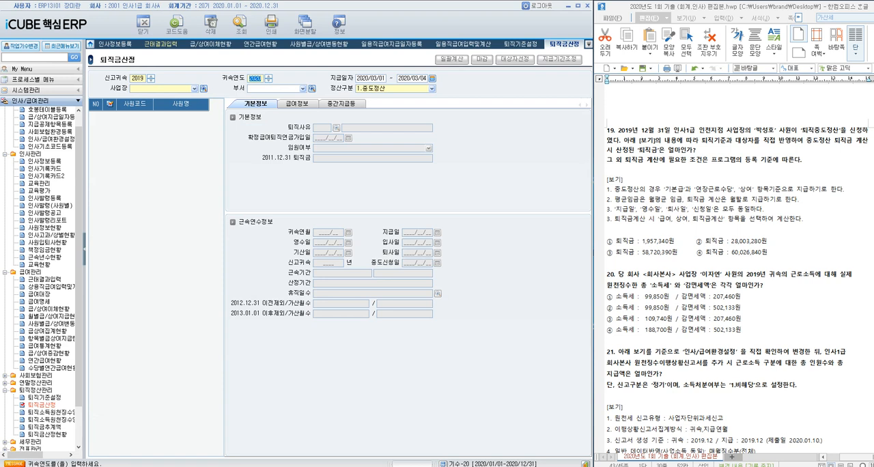
{"action": "type", "text": "9"}
{"action": "key", "text": "Return"}
{"action": "type", "text": "231"}
{"action": "key", "text": "Return"}
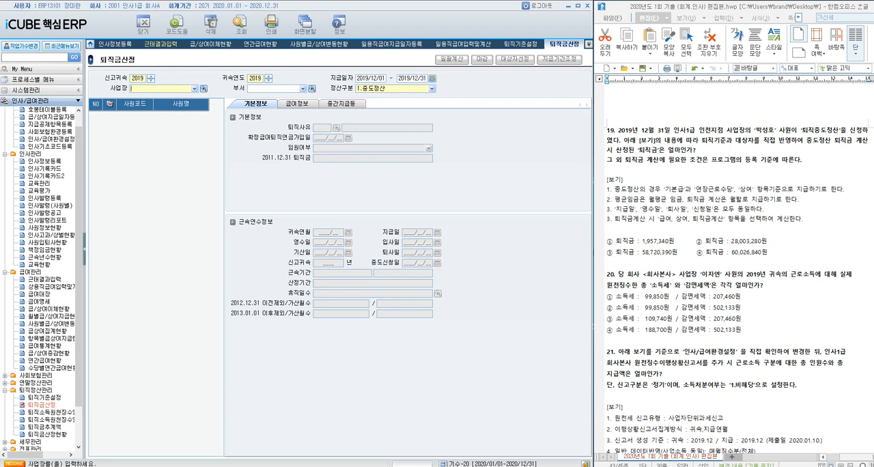
{"action": "left_click", "coordinate": [204, 89]}
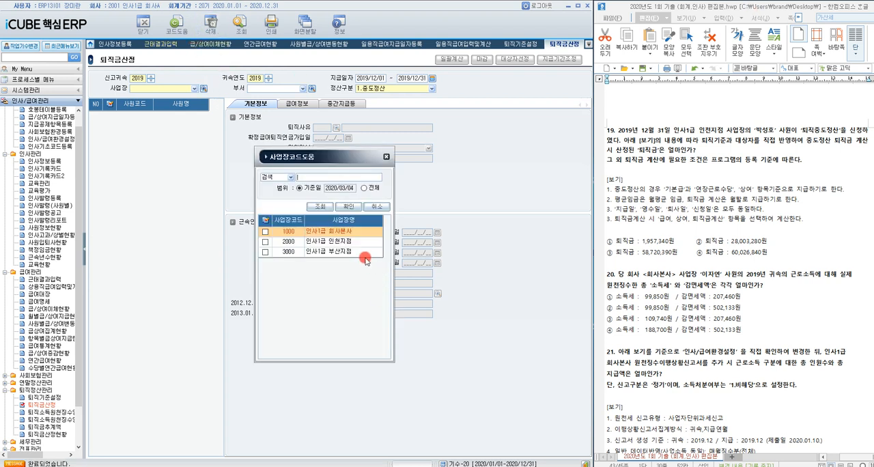
{"action": "double_click", "coordinate": [341, 241]}
{"action": "left_click", "coordinate": [240, 25]}
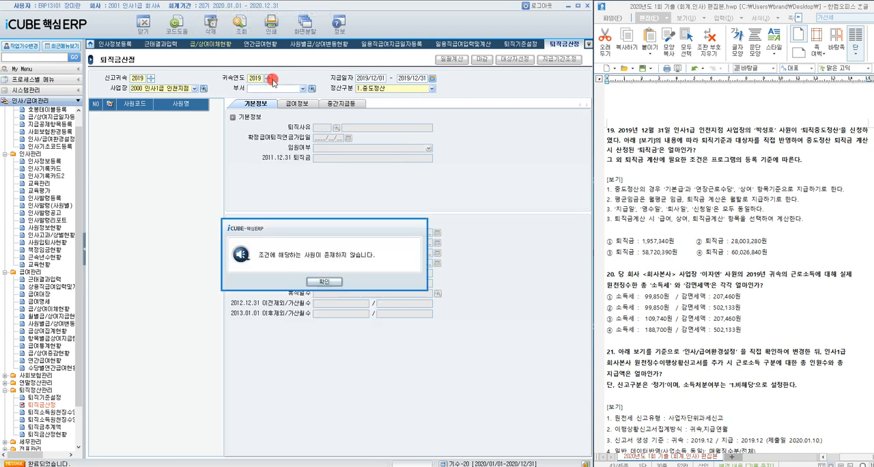
{"action": "left_click", "coordinate": [327, 282]}
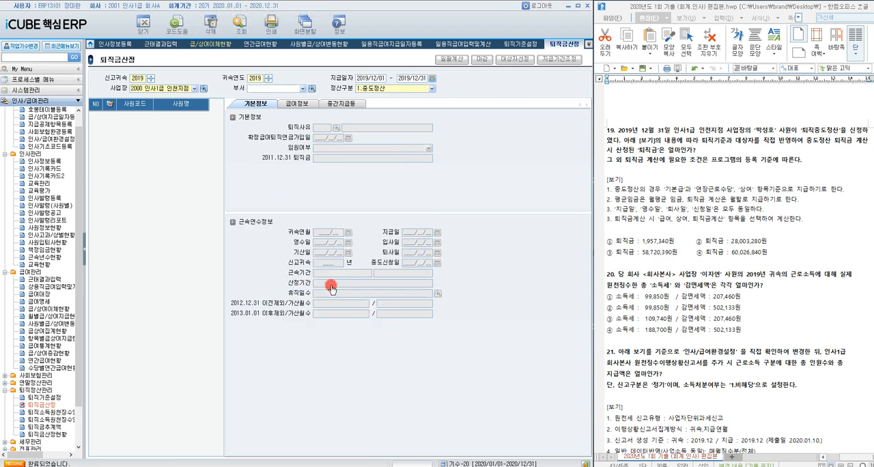
Step: Start 중도정산 대상자선정 with 귀속연월 2019/12, 재직기준 2019/12/01–2019/12/31, and 지급일자, 퇴직일자 and 신청일자 all 2019/12/31
{"action": "left_click", "coordinate": [513, 61]}
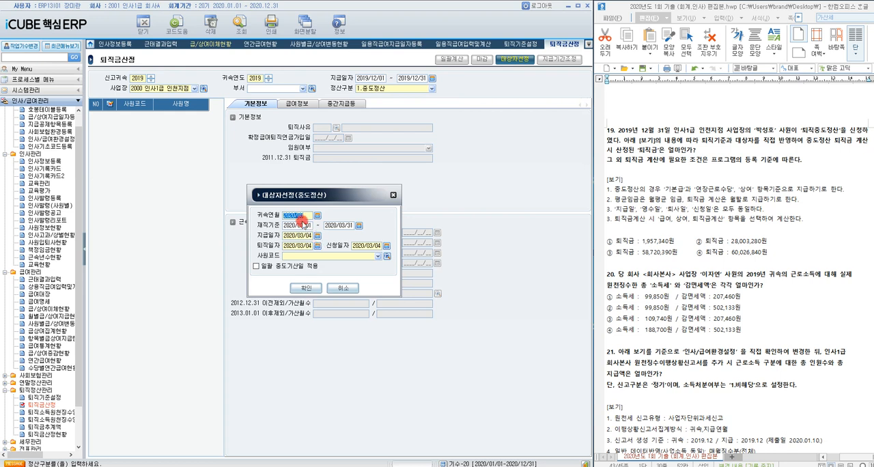
{"action": "type", "text": "12"}
{"action": "type", "text": "20191201"}
{"action": "key", "text": "Return"}
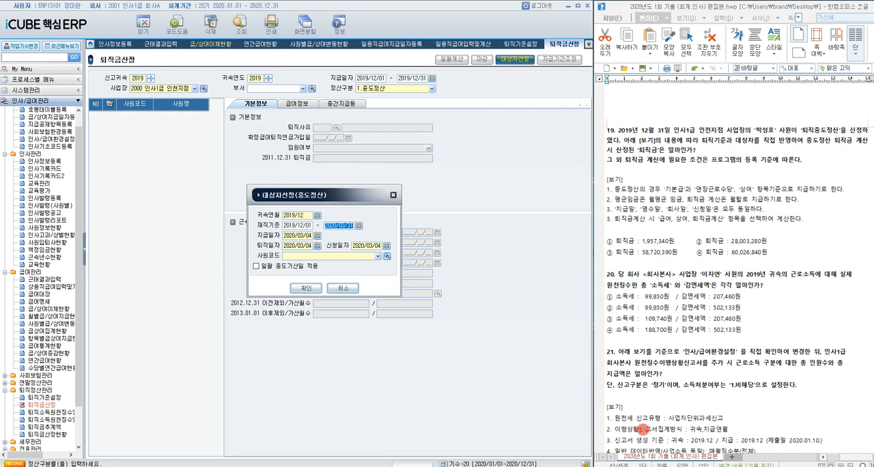
{"action": "type", "text": "0"}
{"action": "type", "text": "0191231"}
{"action": "key", "text": "Return"}
{"action": "type", "text": "2019/12/31"}
{"action": "key", "text": "Return"}
{"action": "type", "text": "2019/12/31"}
{"action": "key", "text": "Return"}
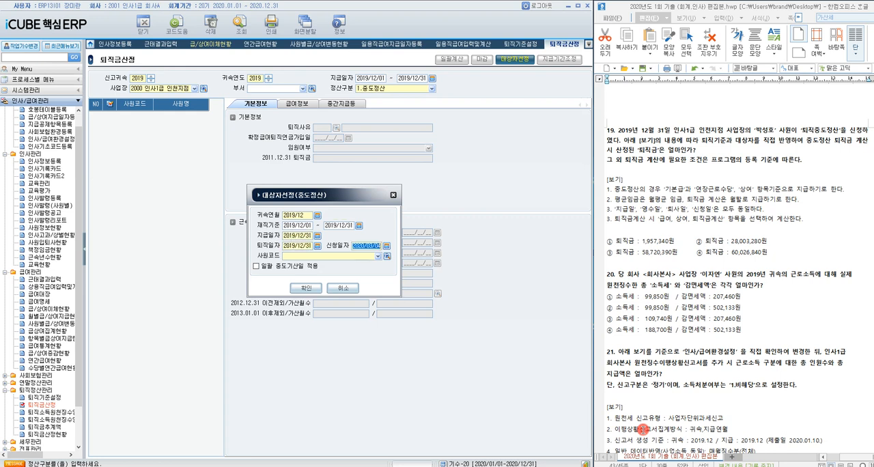
{"action": "type", "text": "2019/1"}
Step: Choose the employee named in question 19 as the 중도정산 target and add them to the 퇴직금산정 list
{"action": "left_click", "coordinate": [387, 256]}
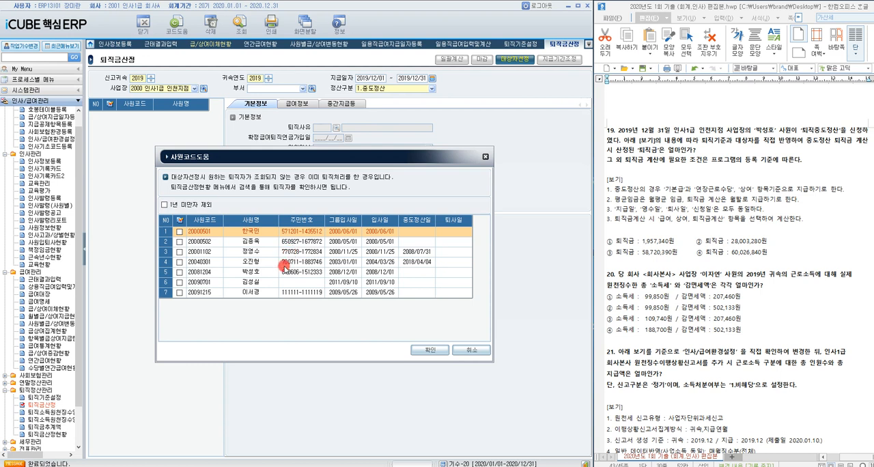
{"action": "left_click", "coordinate": [285, 271]}
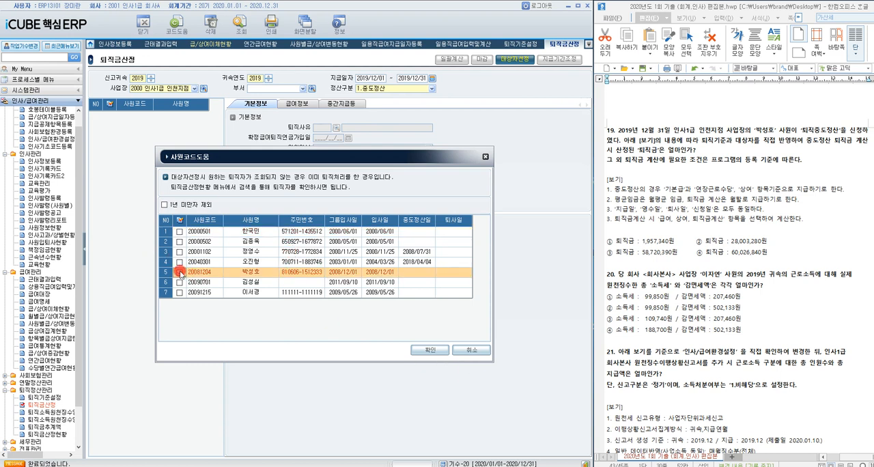
{"action": "left_click", "coordinate": [428, 350]}
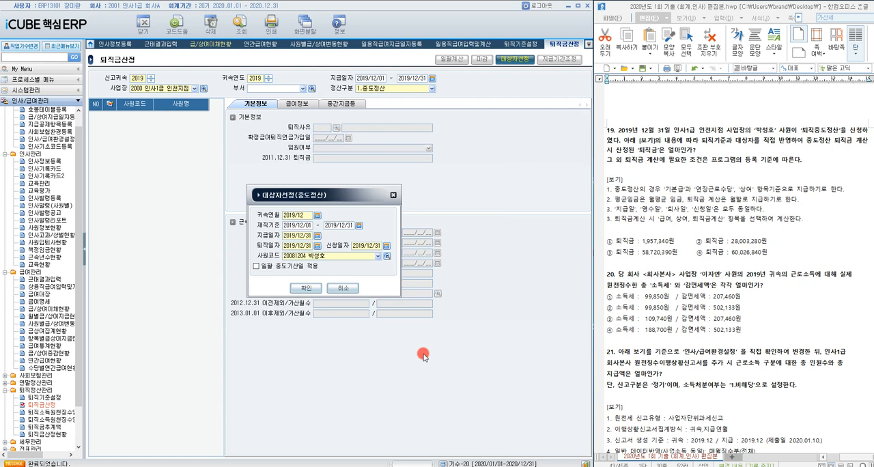
{"action": "left_click", "coordinate": [298, 288]}
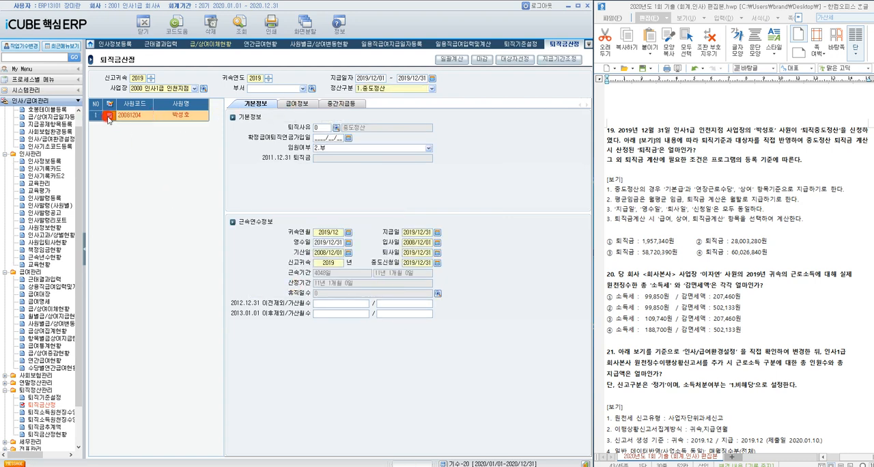
Step: Run 일괄계산 for the added employee with the 급여, 상여, 퇴직금 계산 option
{"action": "left_click", "coordinate": [109, 116]}
{"action": "left_click", "coordinate": [451, 58]}
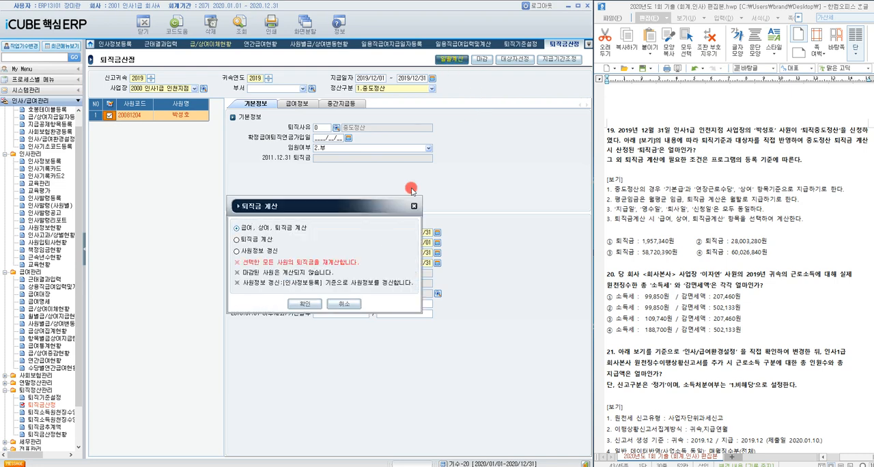
{"action": "left_click", "coordinate": [303, 304]}
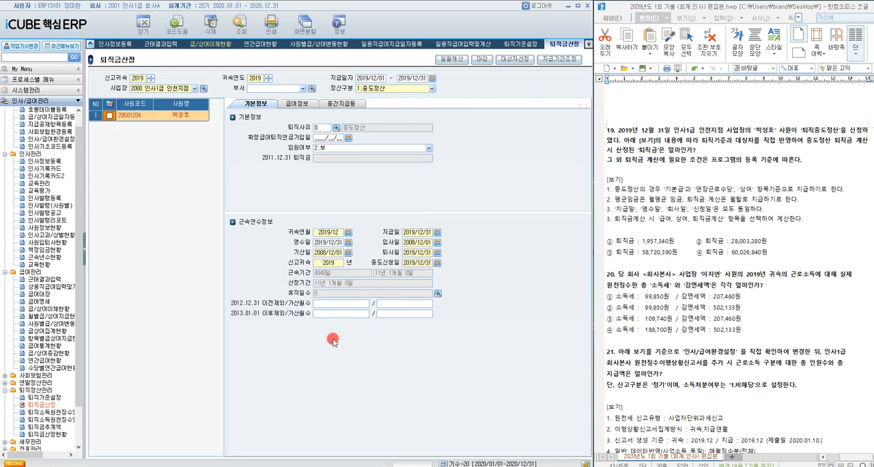
Step: Check the employee's 퇴직금정산내역 under 급여정보, and highlight answer ④ (퇴직금 60,026,840원) of question 19
{"action": "left_click", "coordinate": [354, 105]}
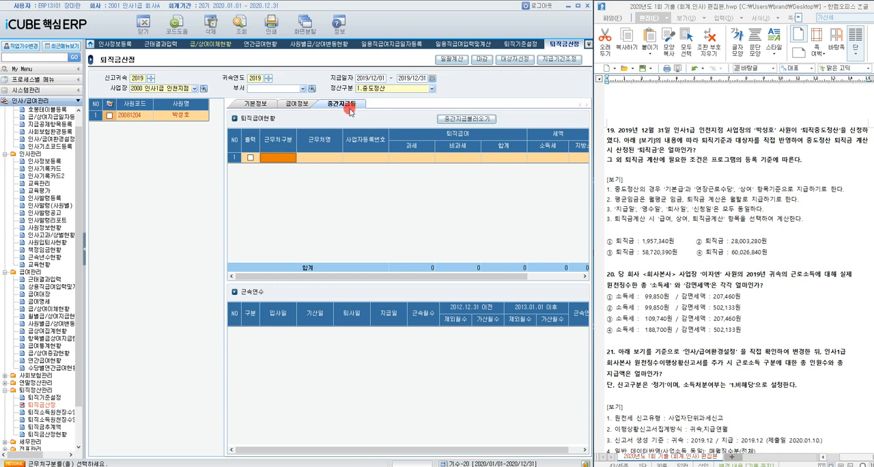
{"action": "left_click", "coordinate": [256, 104]}
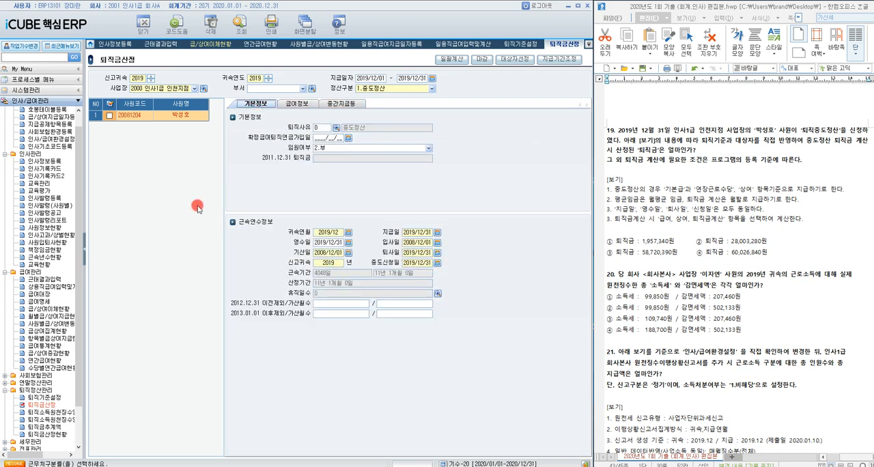
{"action": "left_click", "coordinate": [298, 104]}
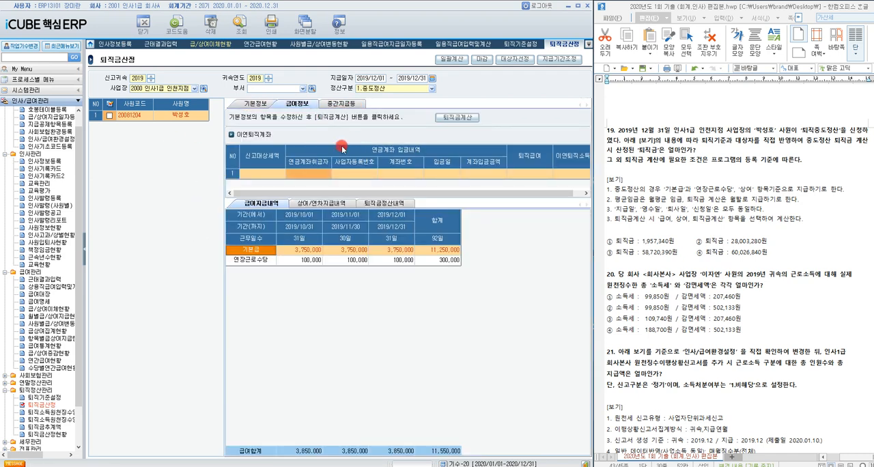
{"action": "left_click", "coordinate": [383, 204]}
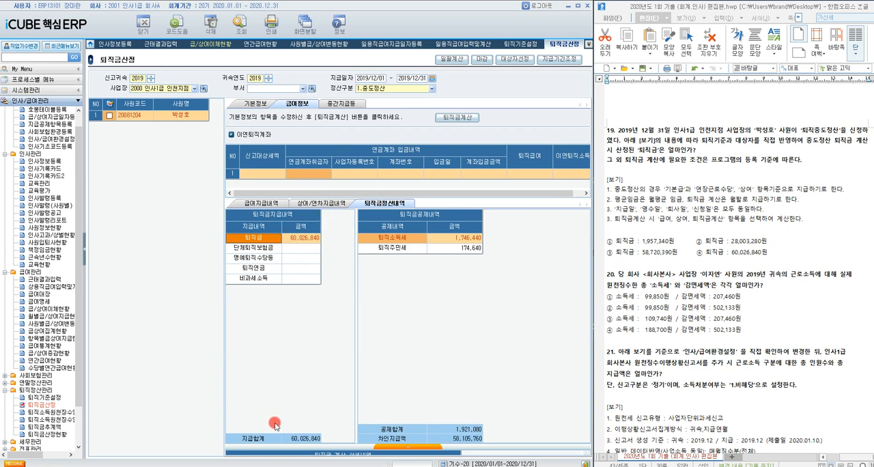
{"action": "left_click_drag", "start_coordinate": [693, 254], "coordinate": [768, 254]}
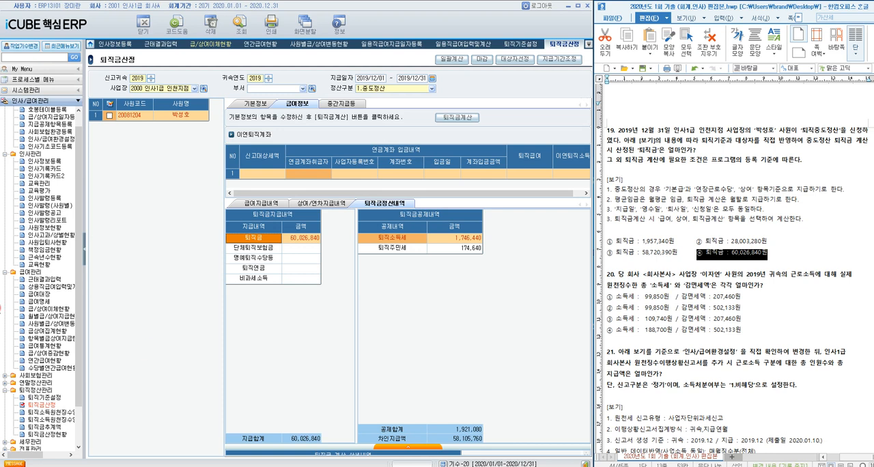
Step: Open 근로소득원천징수부 under 연말정산관리 for question 20 and query 귀속년도 2019 for 사업장 1000 인사1급 회사본사
{"action": "scroll", "coordinate": [23, 313], "scroll_direction": "down", "scroll_amount": 2}
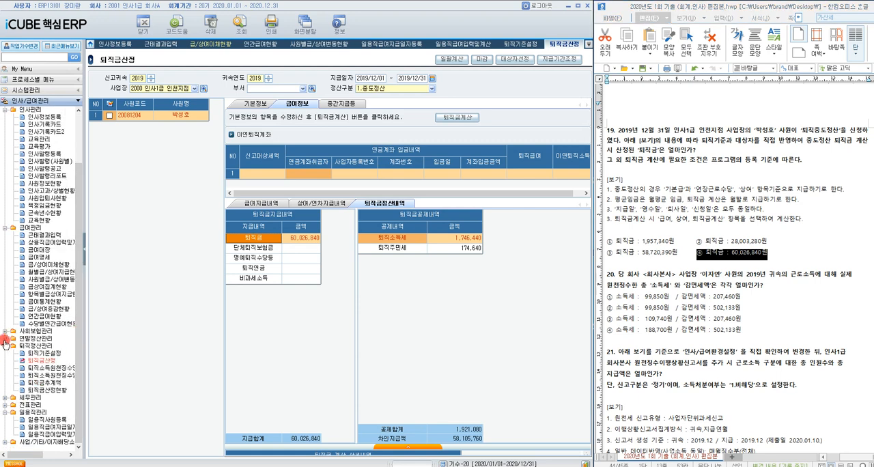
{"action": "left_click", "coordinate": [4, 338]}
{"action": "scroll", "coordinate": [41, 335], "scroll_direction": "down", "scroll_amount": 1}
{"action": "left_click", "coordinate": [52, 331]}
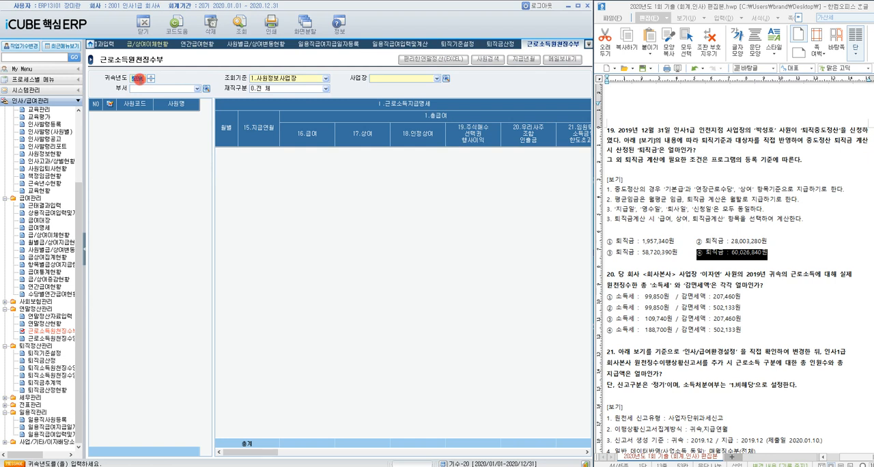
{"action": "type", "text": "2019"}
{"action": "key", "text": "Return"}
{"action": "left_click", "coordinate": [441, 80]}
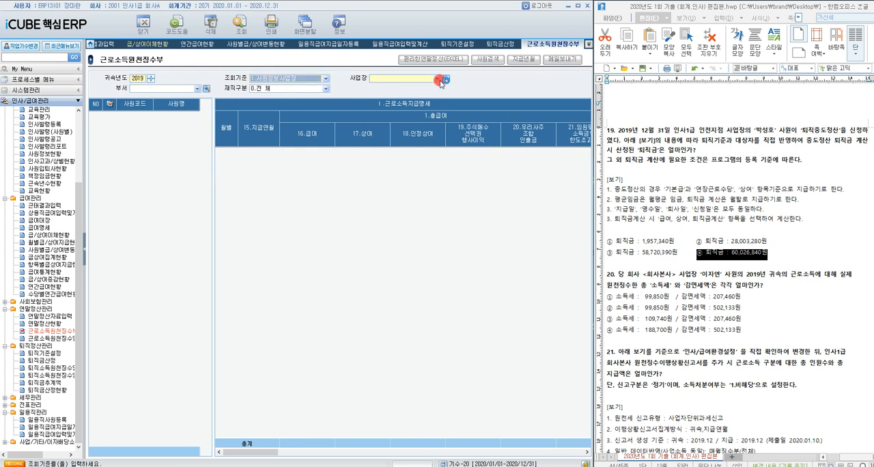
{"action": "double_click", "coordinate": [318, 234]}
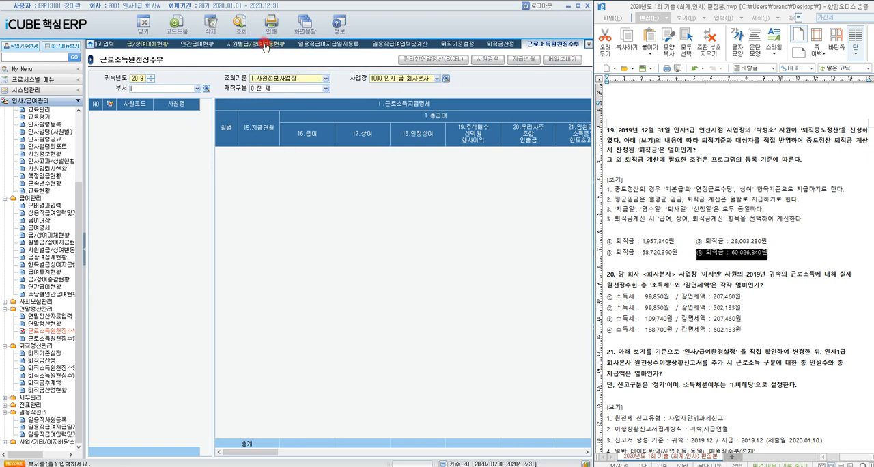
{"action": "left_click", "coordinate": [240, 26]}
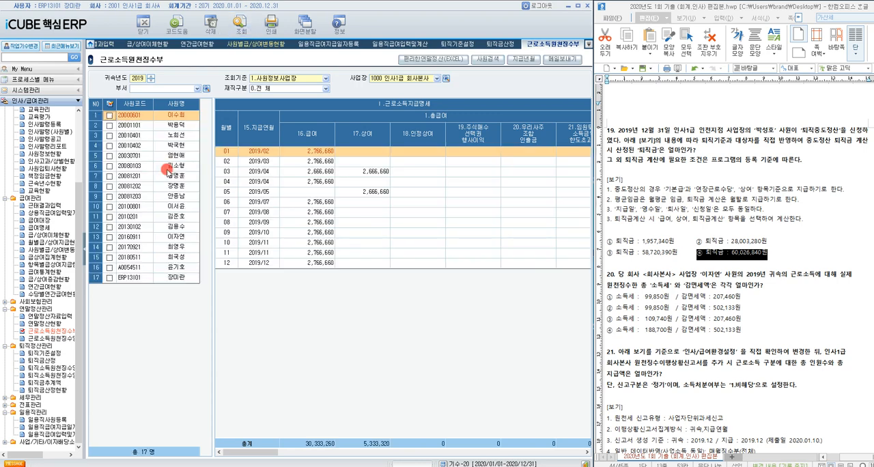
Step: Check the 소득세 and 감면세액 totals of question 20's employee, and highlight answer ④ (소득세 188,700원 / 감면세액 502,133원)
{"action": "left_click", "coordinate": [176, 238]}
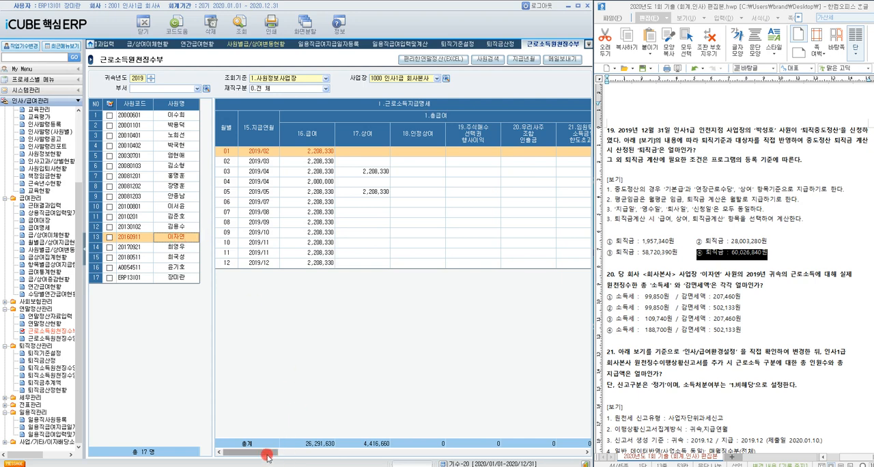
{"action": "left_click_drag", "start_coordinate": [267, 456], "coordinate": [490, 455]}
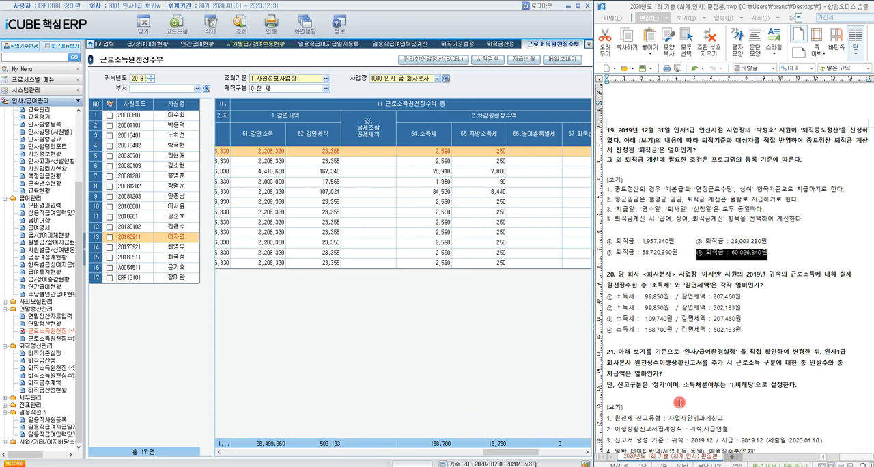
{"action": "left_click_drag", "start_coordinate": [607, 331], "coordinate": [742, 336]}
Step: Review question 21's [보기] conditions and open 인사/급여환경설정 under 기초환경설정
{"action": "scroll", "coordinate": [741, 337], "scroll_direction": "down", "scroll_amount": 5}
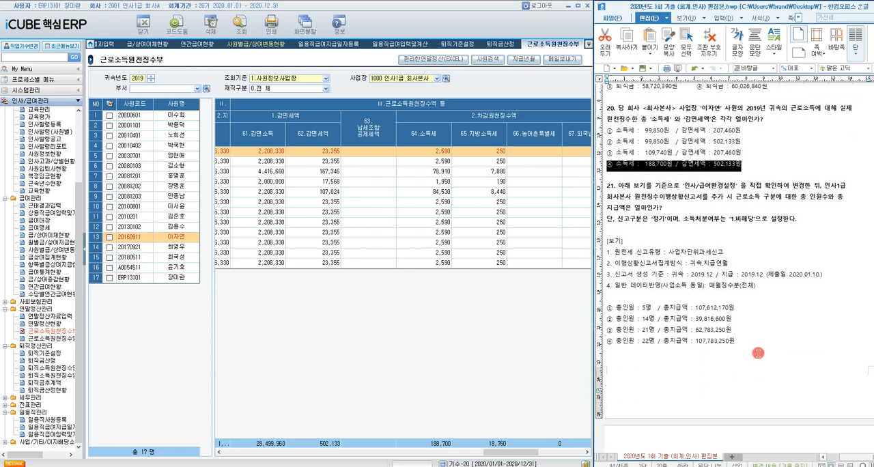
{"action": "left_click", "coordinate": [78, 273]}
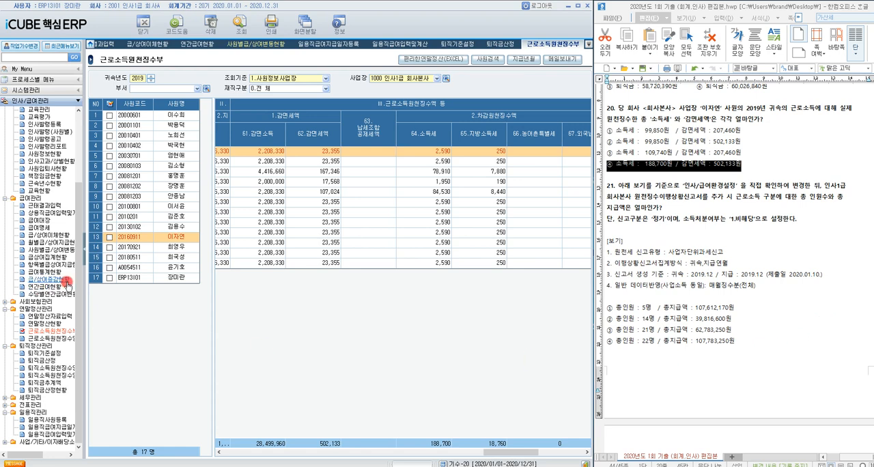
{"action": "left_click_drag", "start_coordinate": [77, 287], "coordinate": [82, 205]}
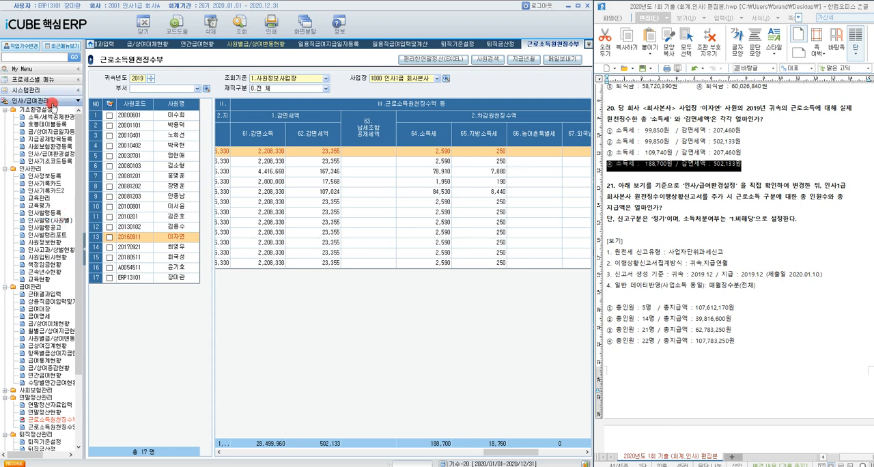
{"action": "left_click", "coordinate": [46, 158]}
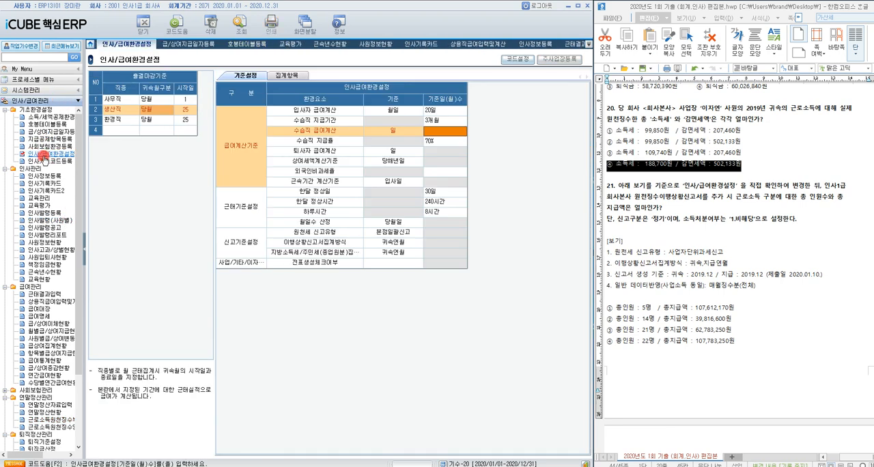
Step: Set 원천세 신고유형 to 사업자단위과세신고 and 이행상황신고서집계방식 to 귀속,지급연월 in the 신고기준설정 section
{"action": "left_click", "coordinate": [402, 233]}
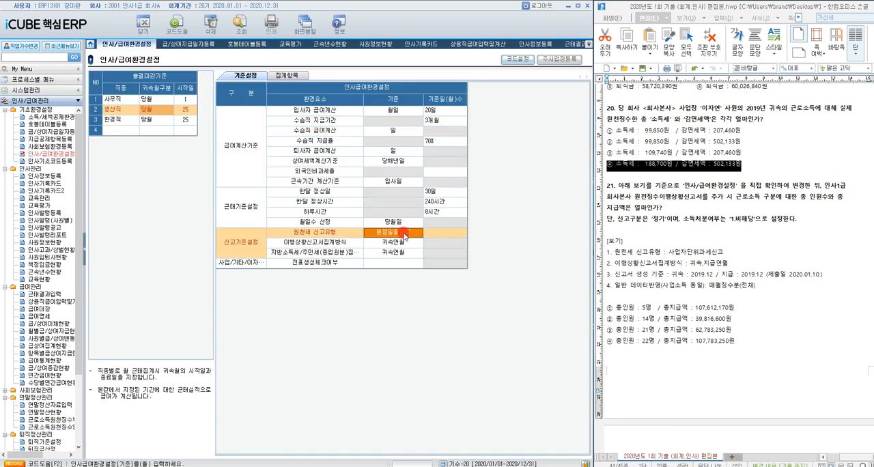
{"action": "double_click", "coordinate": [404, 235]}
{"action": "left_click", "coordinate": [326, 249]}
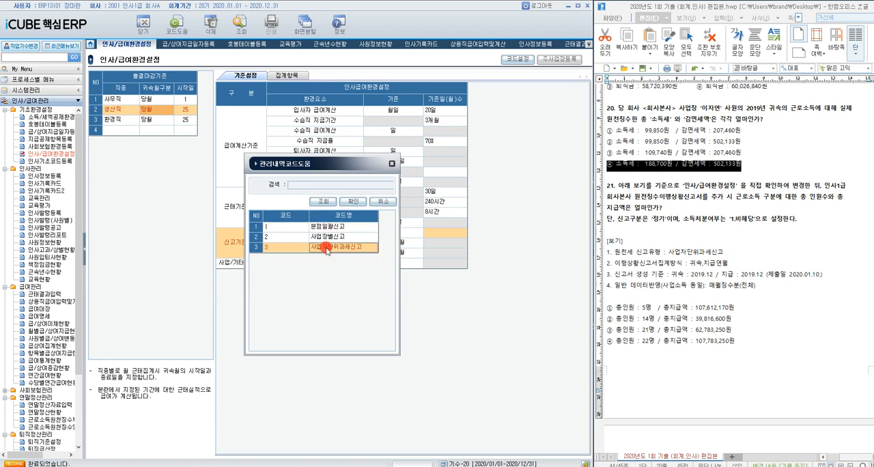
{"action": "double_click", "coordinate": [327, 250]}
{"action": "double_click", "coordinate": [391, 244]}
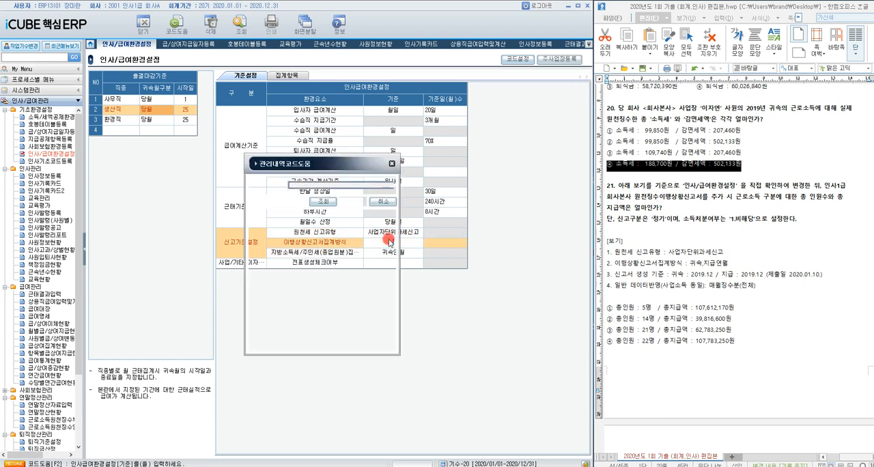
{"action": "left_click", "coordinate": [342, 250]}
{"action": "double_click", "coordinate": [342, 250]}
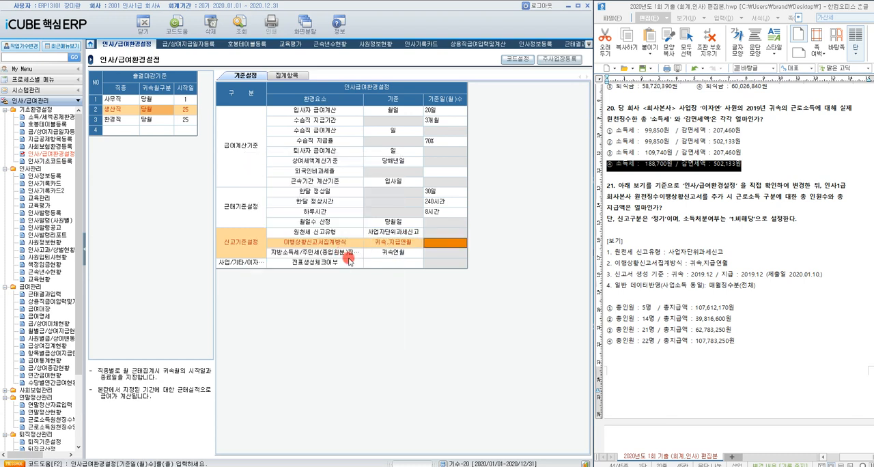
{"action": "left_click", "coordinate": [353, 265]}
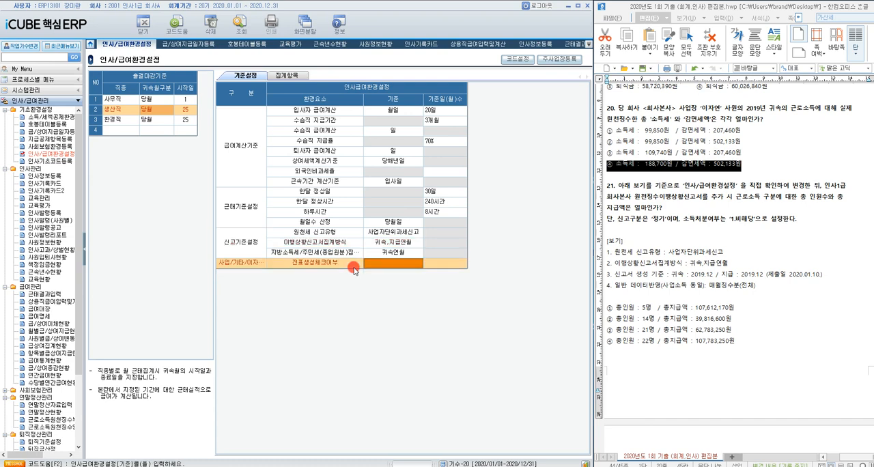
Step: Open 원천징수이행상황신고서 under 세무관리 with 제출연도 2019 and 주사업장 1000 인사1급 회사본사
{"action": "scroll", "coordinate": [29, 405], "scroll_direction": "down", "scroll_amount": 2}
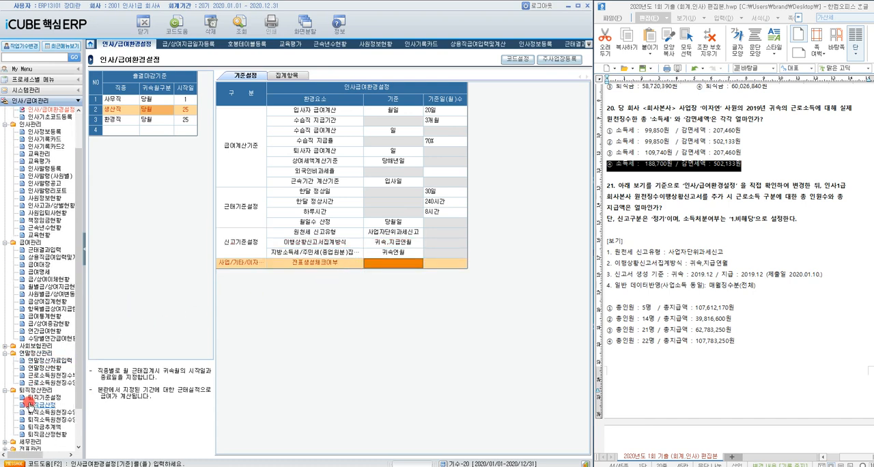
{"action": "scroll", "coordinate": [29, 405], "scroll_direction": "down", "scroll_amount": 2}
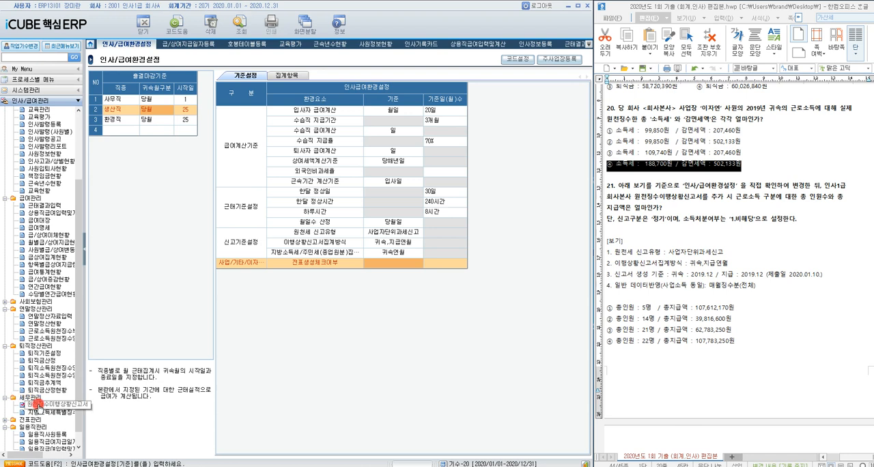
{"action": "left_click", "coordinate": [39, 405]}
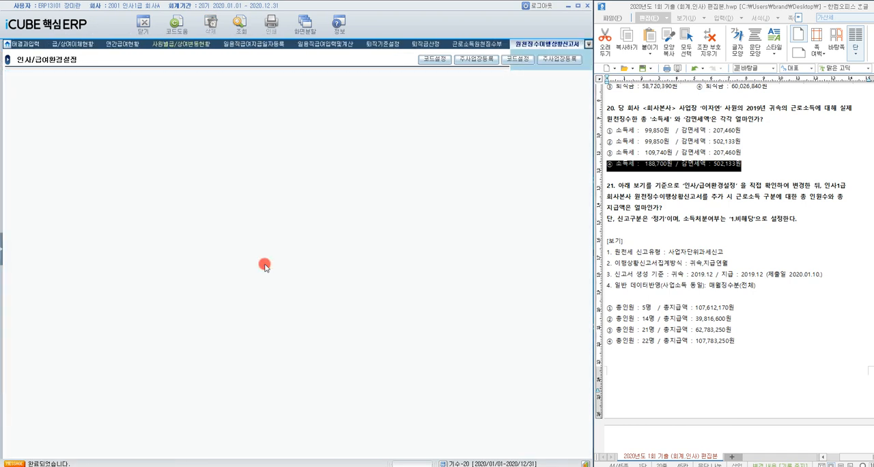
{"action": "type", "text": "2019"}
{"action": "key", "text": "Return"}
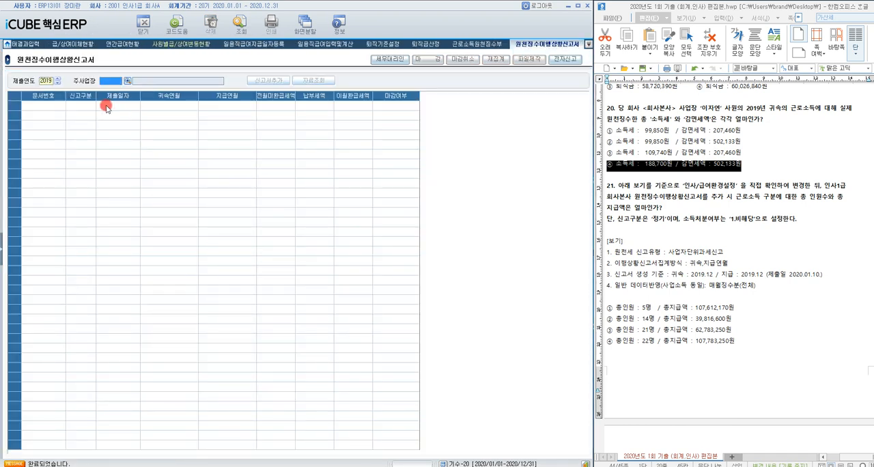
{"action": "left_click", "coordinate": [128, 81]}
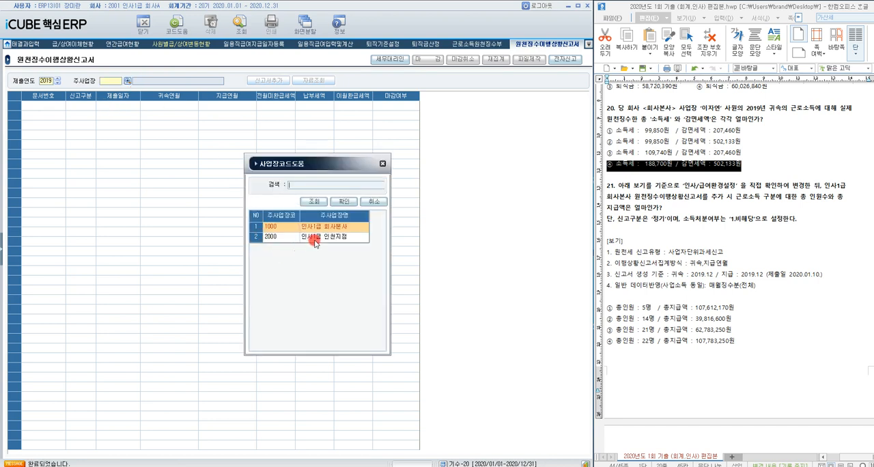
{"action": "double_click", "coordinate": [324, 231]}
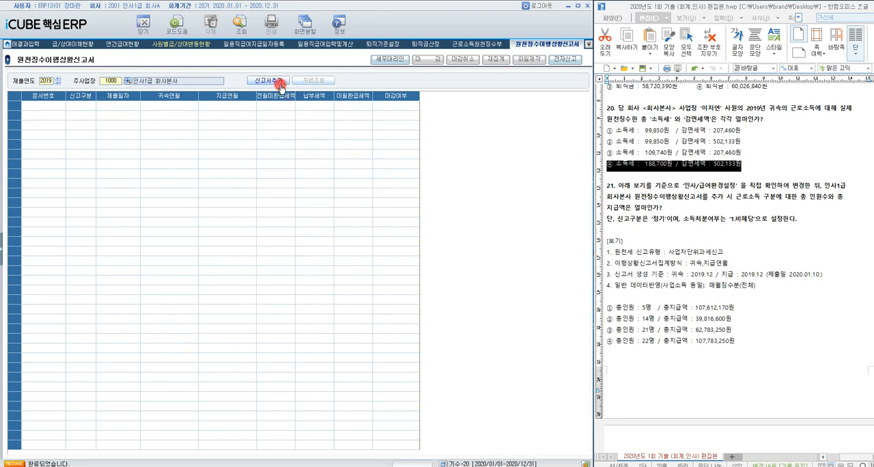
Step: Add a 정기 신고서 with 귀속년월 2019/12, 지급년월 2019/12 and 소득처분여부 1.비해당
{"action": "left_click", "coordinate": [280, 79]}
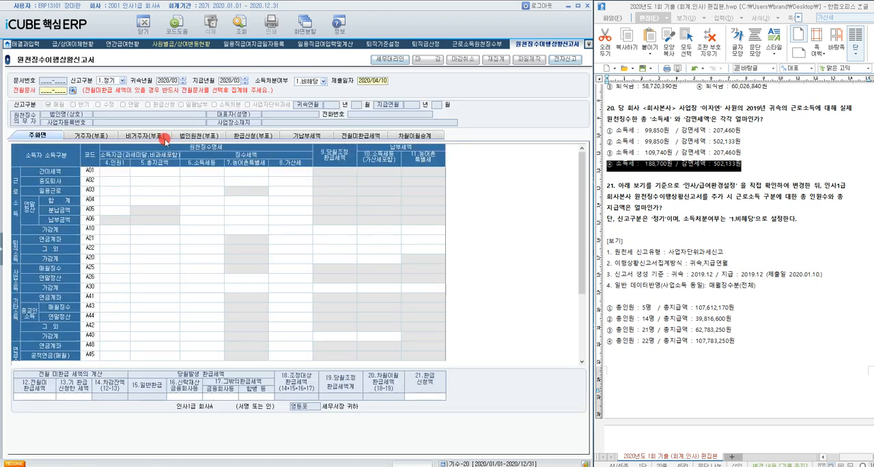
{"action": "left_click", "coordinate": [168, 80]}
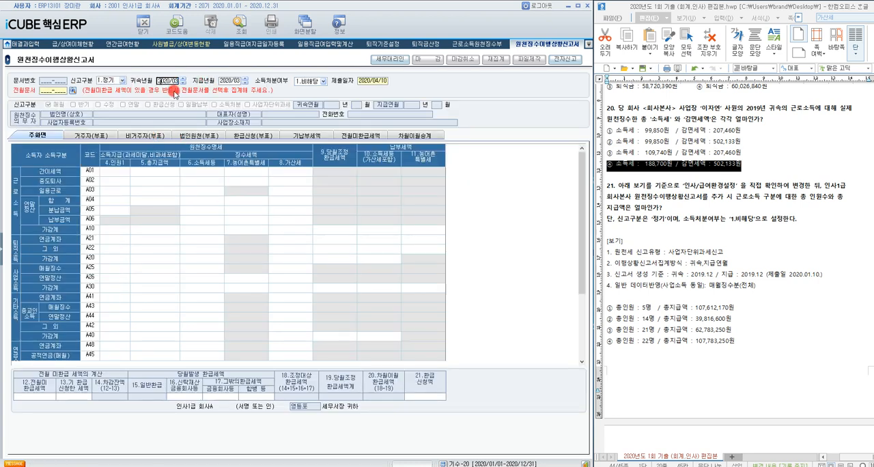
{"action": "type", "text": "201912201912"}
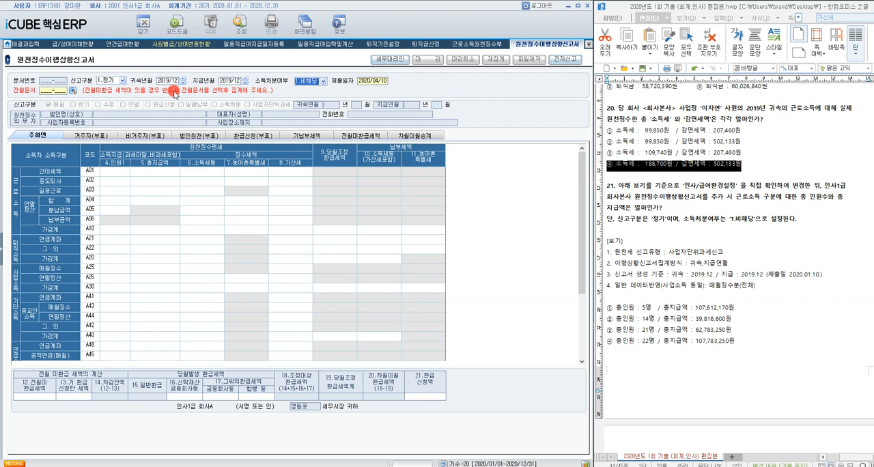
{"action": "key", "text": "Return"}
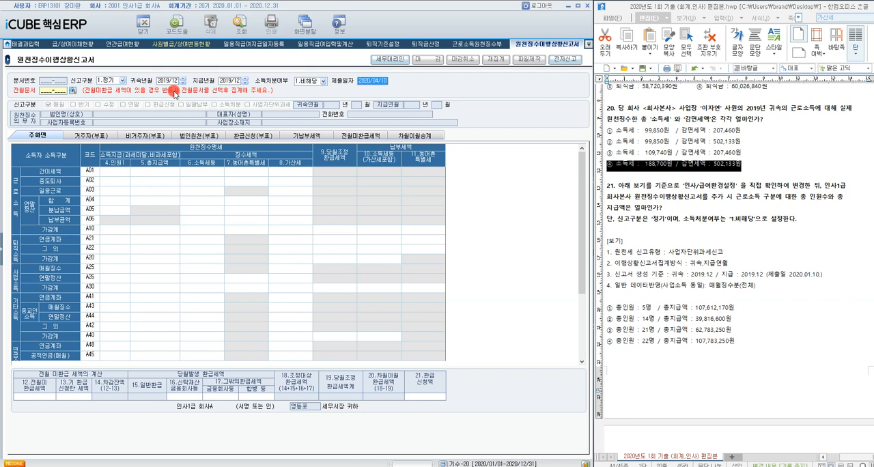
{"action": "type", "text": "2"}
{"action": "key", "text": "Return"}
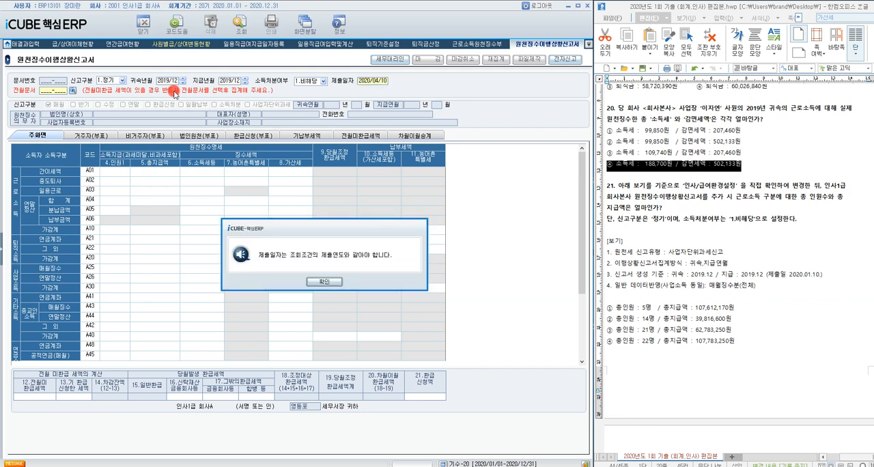
{"action": "key", "text": "Return"}
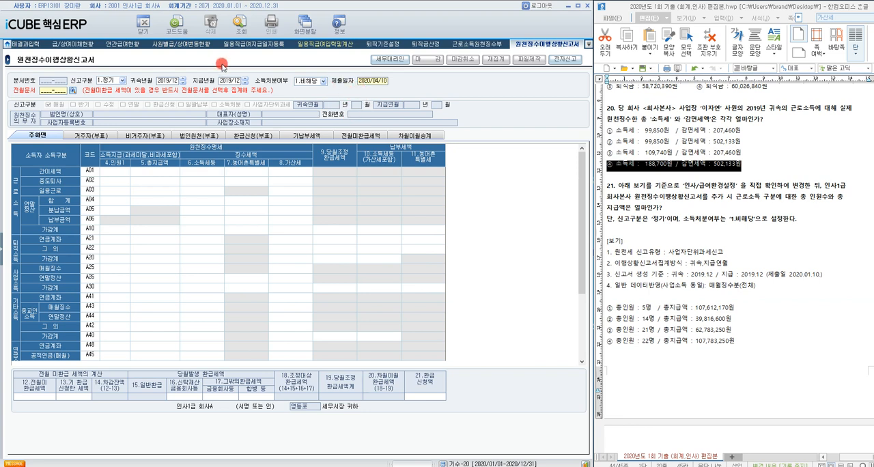
Step: Query the report data and apply 1. 매월 징수분(전체) as the 일반 데이터 반영 basis, matching question 21's conditions
{"action": "left_click", "coordinate": [241, 32]}
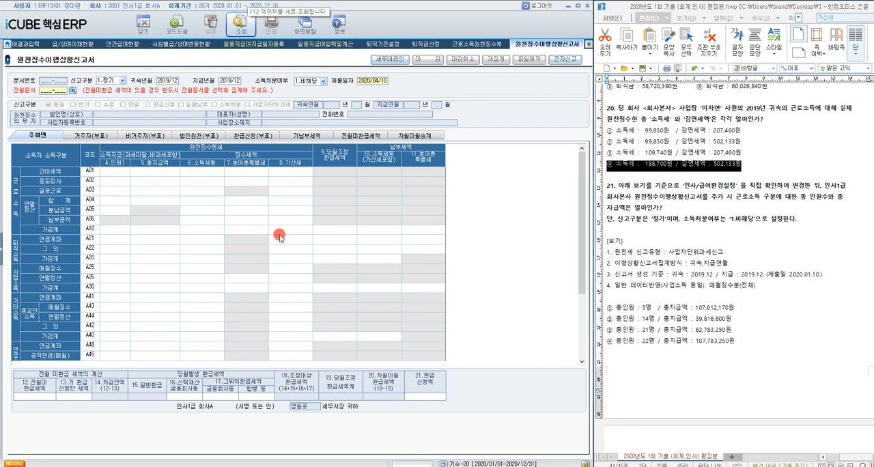
{"action": "left_click", "coordinate": [316, 285]}
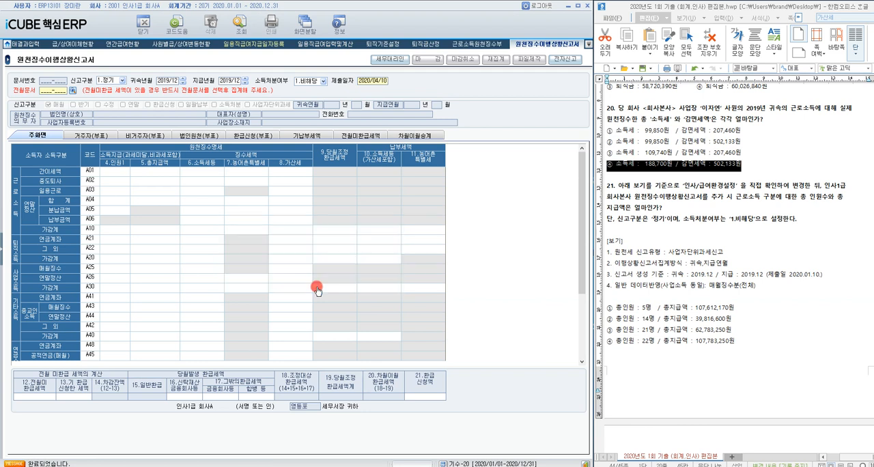
{"action": "left_click", "coordinate": [327, 281]}
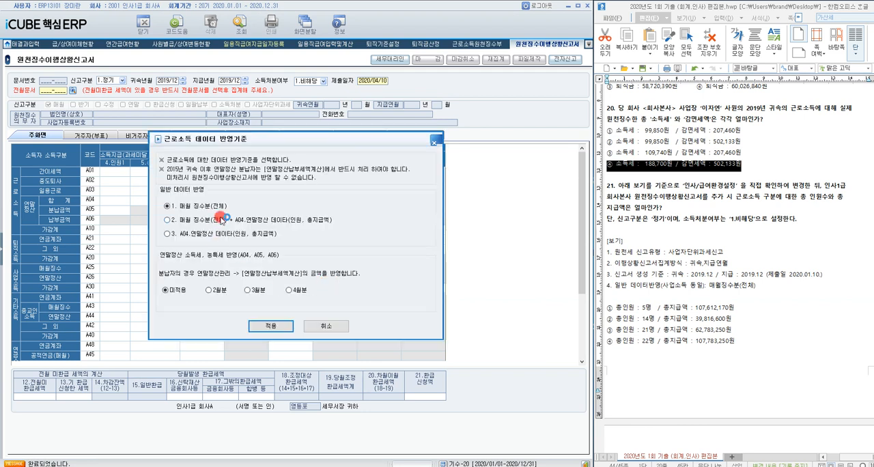
{"action": "left_click_drag", "start_coordinate": [763, 288], "coordinate": [672, 276]}
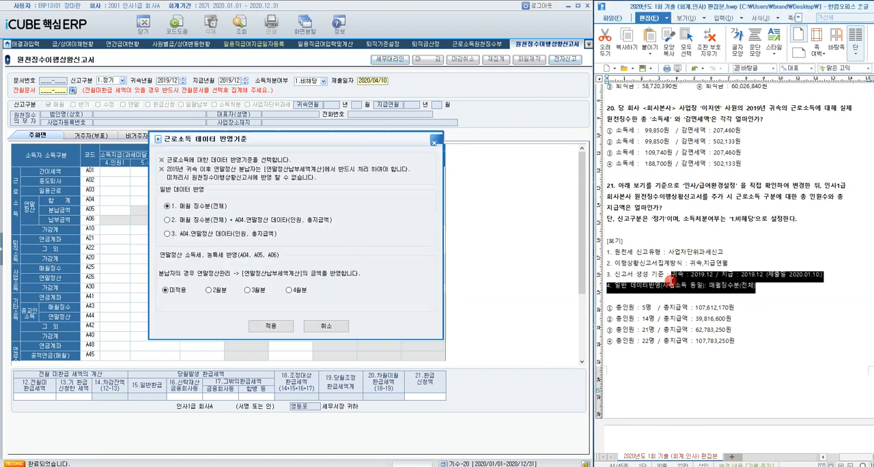
{"action": "left_click", "coordinate": [261, 328]}
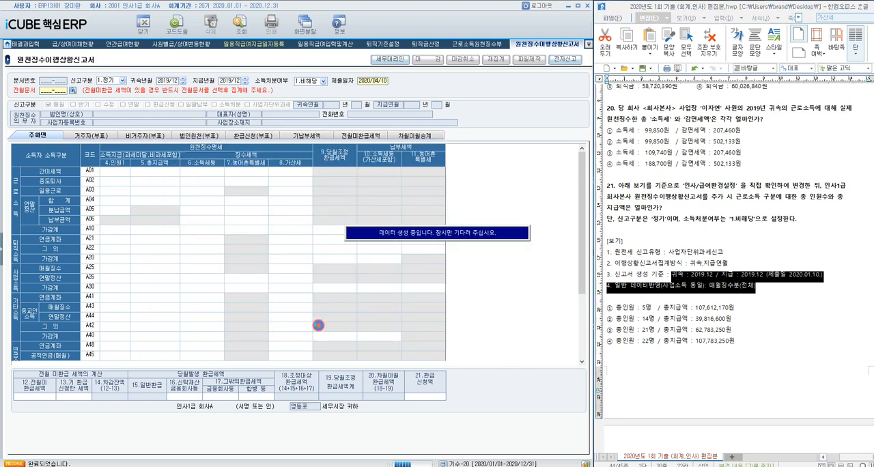
Step: Check the 근로소득 가감계 인원 and 총지급액, and highlight answer ② (총인원 14명 / 총지급액 39,816,600원) of question 21
{"action": "left_click", "coordinate": [824, 347]}
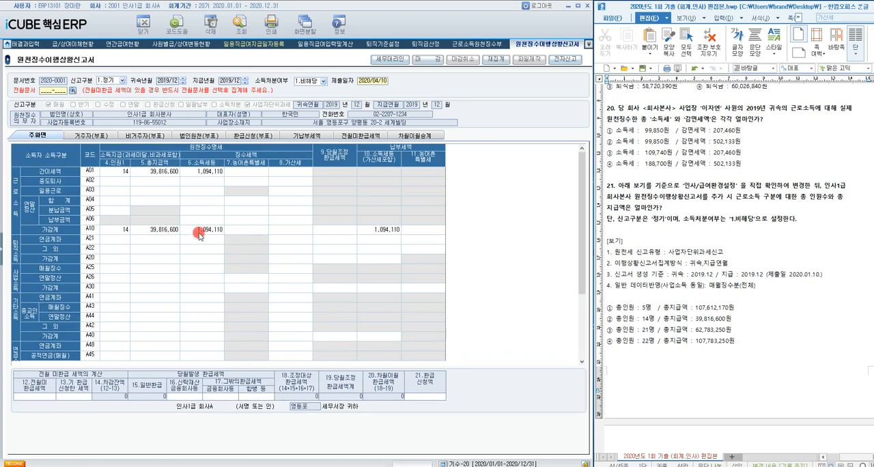
{"action": "left_click", "coordinate": [160, 230]}
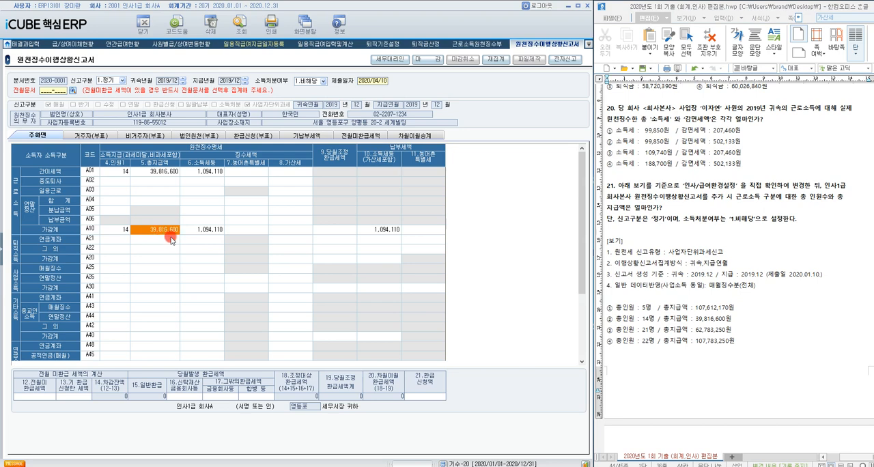
{"action": "left_click_drag", "start_coordinate": [607, 319], "coordinate": [758, 322]}
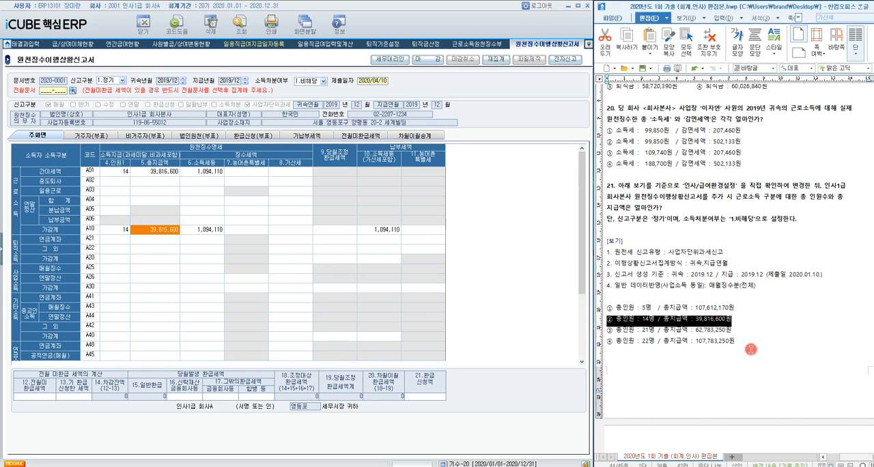
Step: Close 원천징수이행상황신고서 and open 급상여집계현황 under 급여관리 for question 22
{"action": "scroll", "coordinate": [750, 349], "scroll_direction": "down", "scroll_amount": 8}
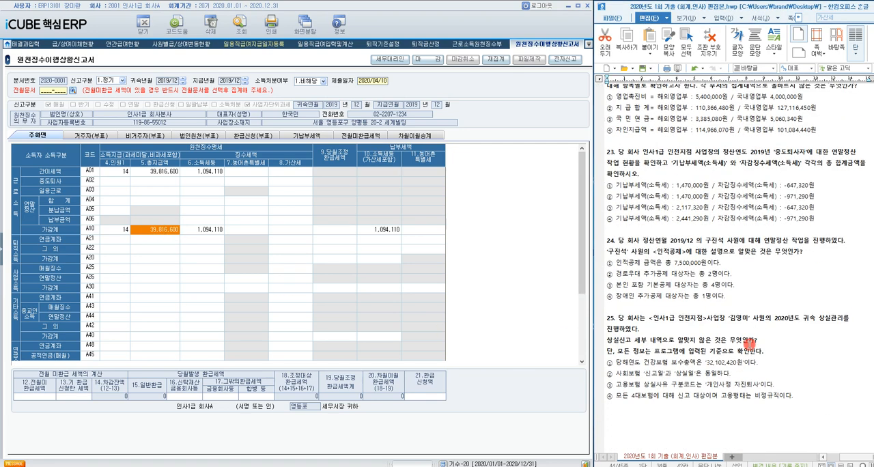
{"action": "scroll", "coordinate": [749, 345], "scroll_direction": "down", "scroll_amount": 1}
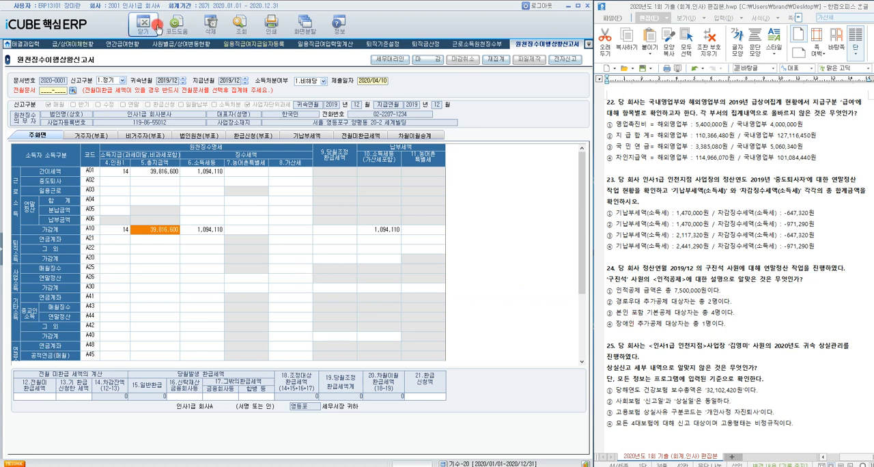
{"action": "left_click", "coordinate": [156, 28]}
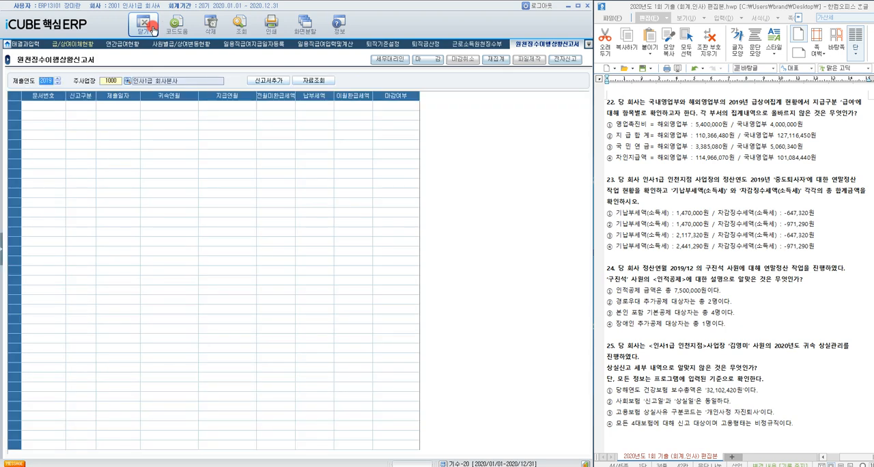
{"action": "left_click", "coordinate": [153, 30]}
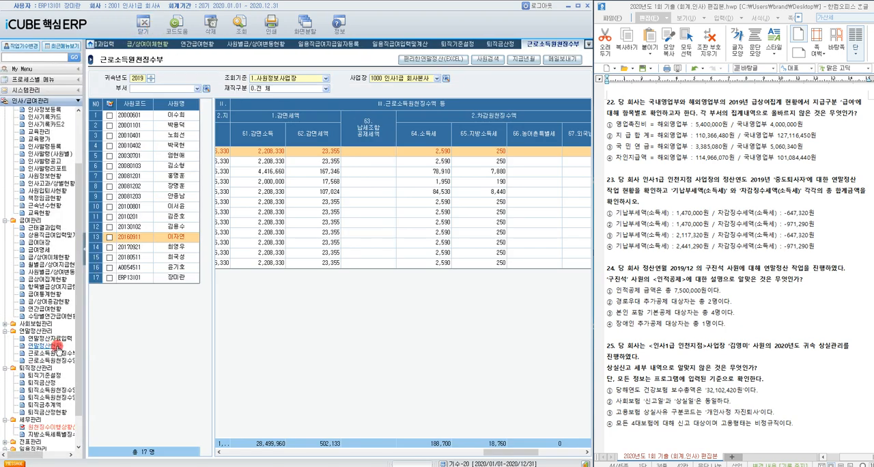
{"action": "left_click", "coordinate": [53, 280]}
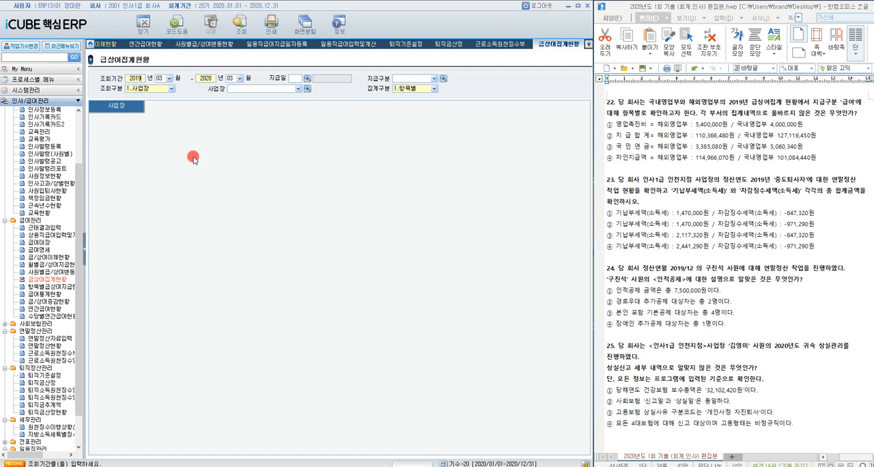
Step: Set the 급상여집계현황 조회기간 to 2019/01 through 2019/12 and the 지급구분 to 100 급여
{"action": "left_click", "coordinate": [168, 78]}
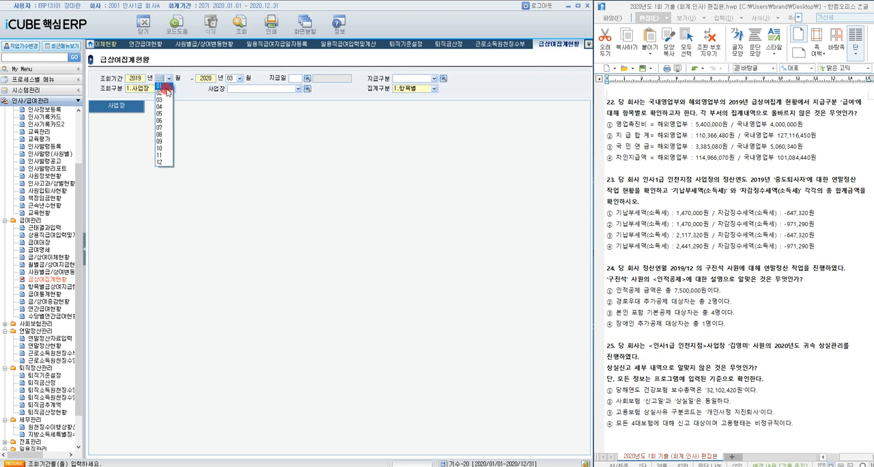
{"action": "left_click", "coordinate": [164, 86]}
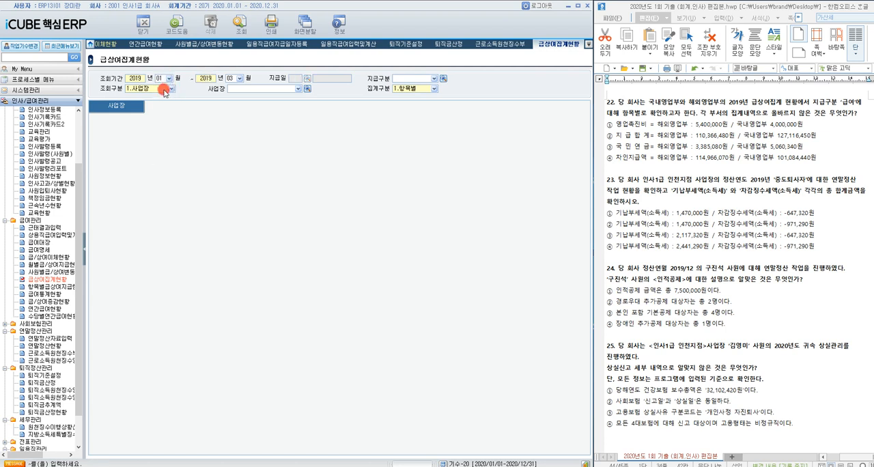
{"action": "left_click", "coordinate": [232, 78]}
{"action": "left_click", "coordinate": [228, 160]}
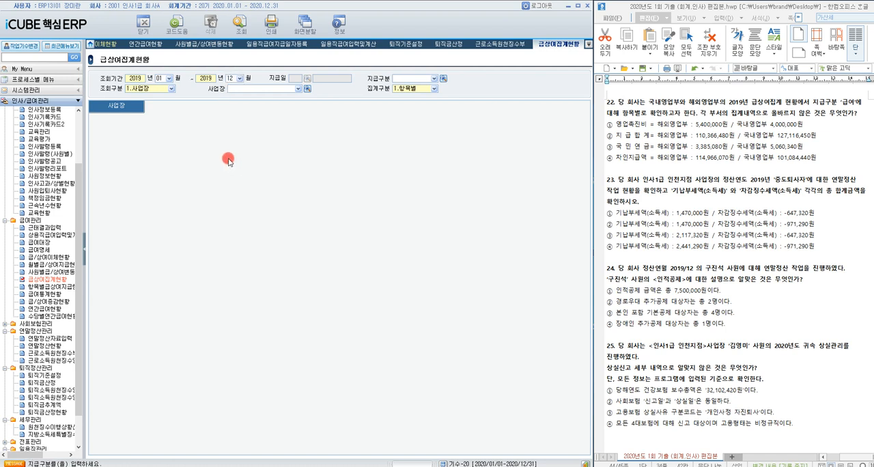
{"action": "left_click", "coordinate": [443, 79]}
{"action": "left_click", "coordinate": [265, 232]}
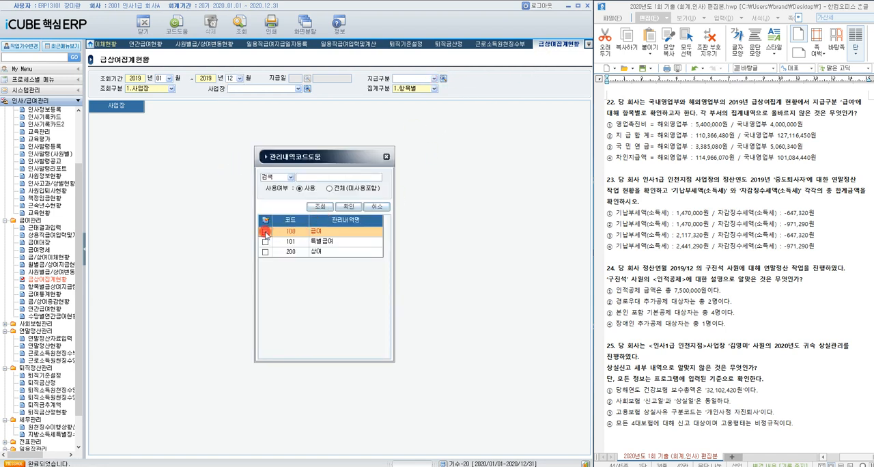
{"action": "left_click", "coordinate": [345, 208]}
Step: Set 조회구분 to 2.부서, choose departments 2100 국내영업부 and 2200 해외영업부, and query the totals by 항목별
{"action": "left_click", "coordinate": [171, 89]}
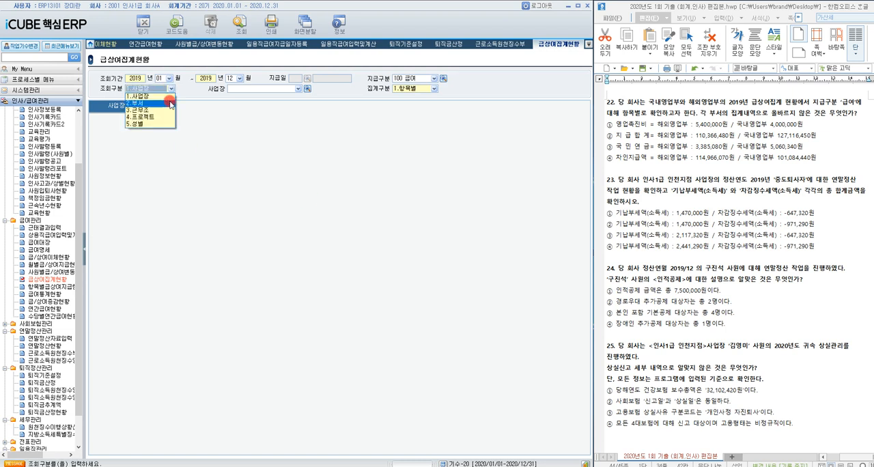
{"action": "left_click", "coordinate": [167, 110]}
{"action": "left_click", "coordinate": [164, 89]}
{"action": "left_click", "coordinate": [166, 103]}
{"action": "left_click", "coordinate": [307, 89]}
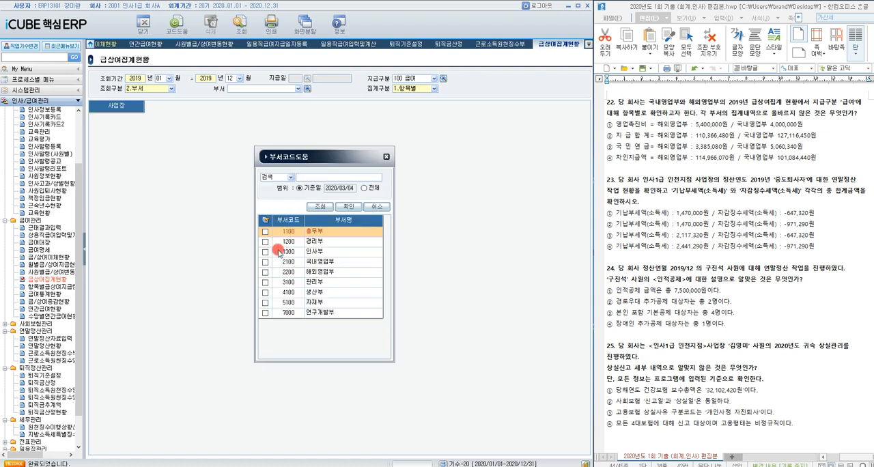
{"action": "left_click", "coordinate": [266, 262]}
{"action": "left_click", "coordinate": [265, 272]}
{"action": "left_click", "coordinate": [344, 207]}
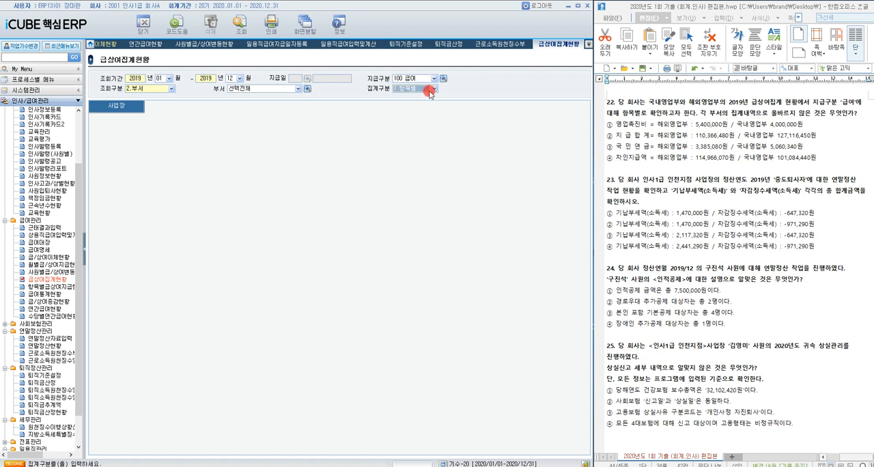
{"action": "left_click", "coordinate": [241, 28]}
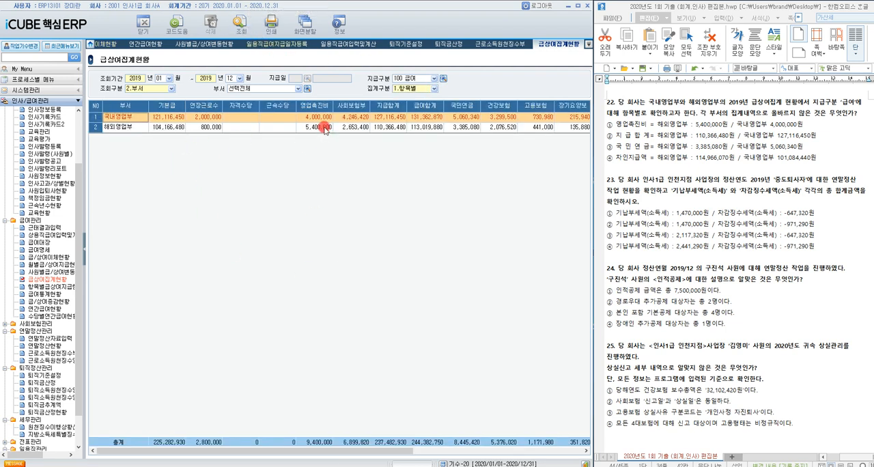
Step: Compare both departments' 영업촉진비, 지급합계, 국민연금 and 차인지급액 with question 22, and highlight answer ④ (차인지급액)
{"action": "left_click", "coordinate": [325, 129]}
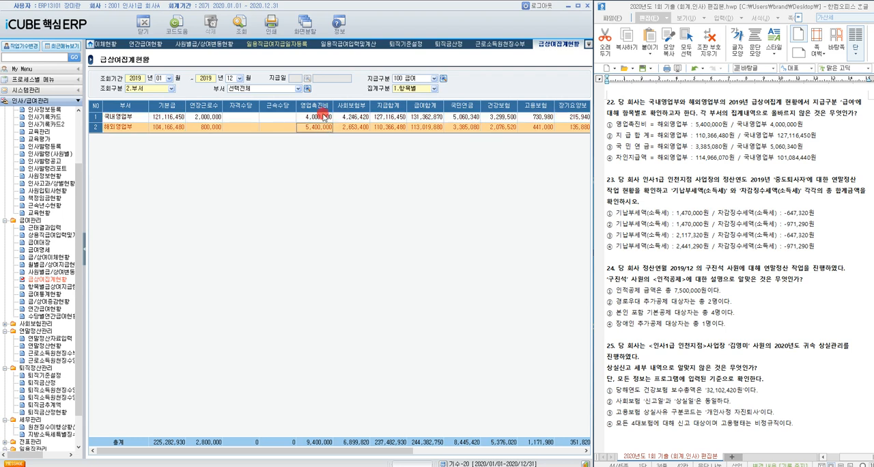
{"action": "left_click", "coordinate": [325, 118]}
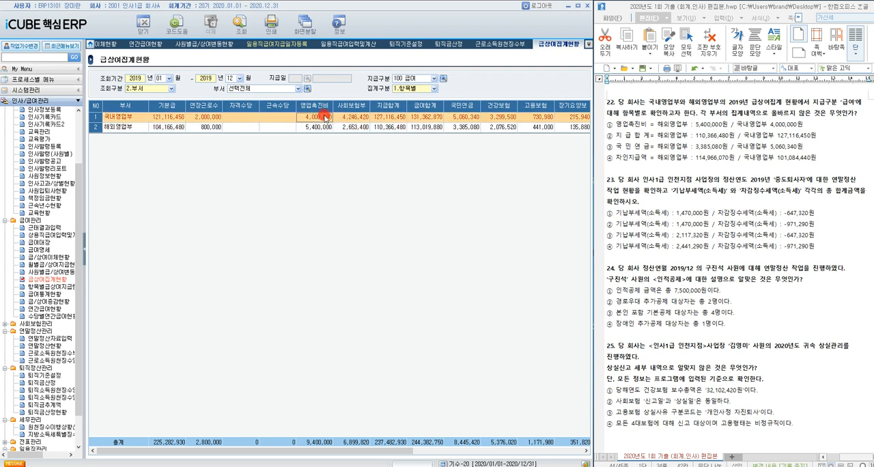
{"action": "left_click", "coordinate": [390, 128]}
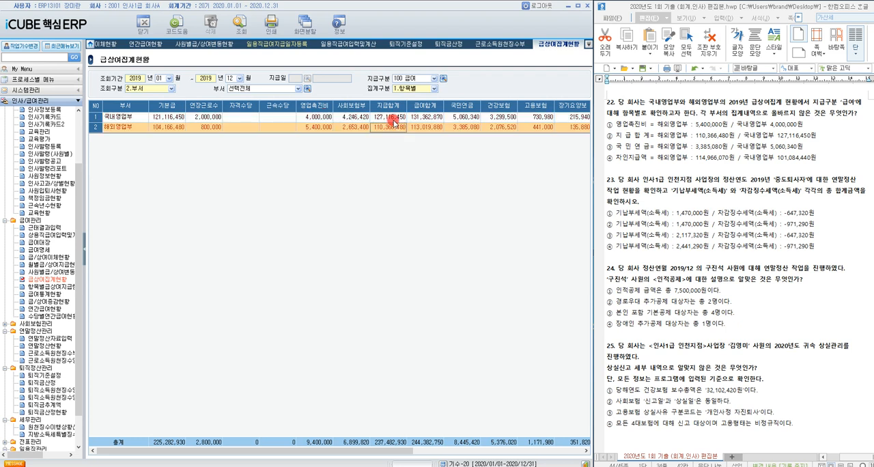
{"action": "left_click", "coordinate": [394, 119]}
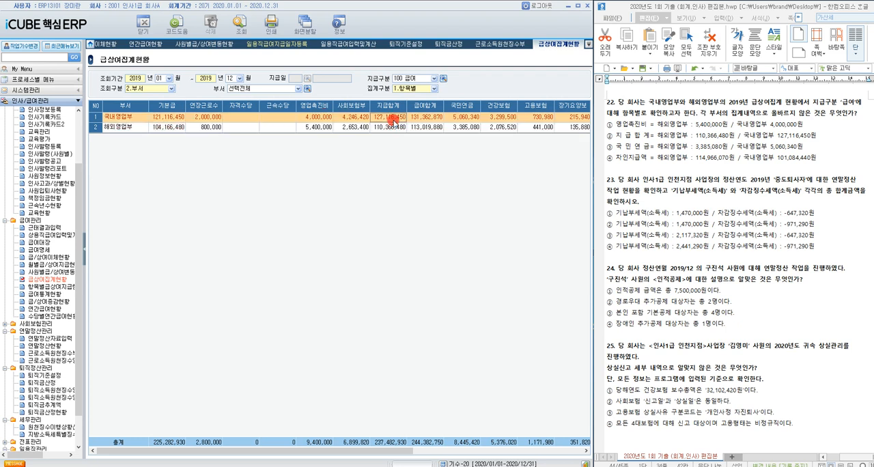
{"action": "left_click", "coordinate": [459, 128]}
{"action": "left_click", "coordinate": [464, 118]}
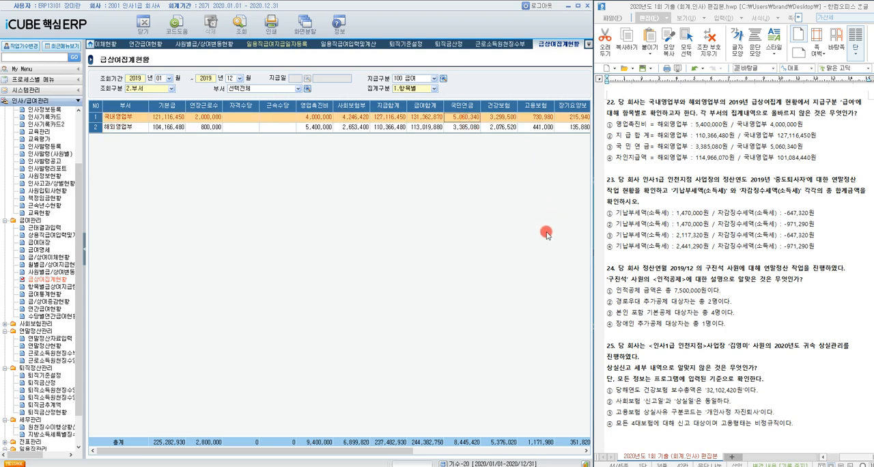
{"action": "left_click_drag", "start_coordinate": [409, 451], "coordinate": [567, 451]}
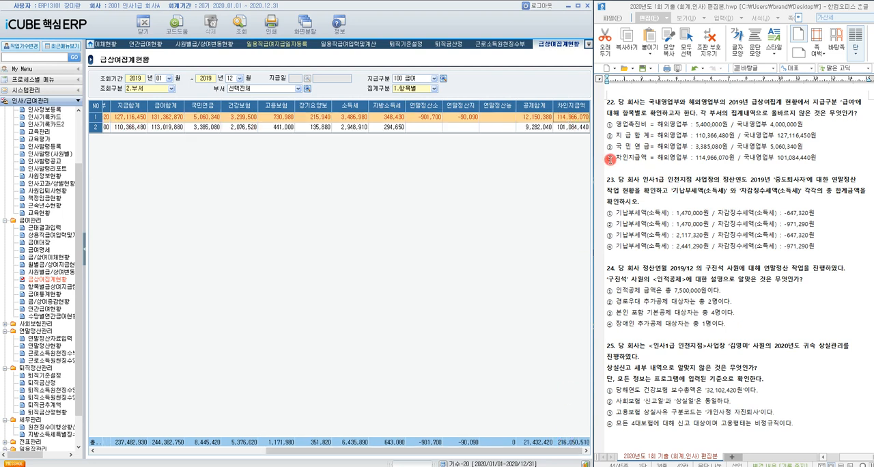
{"action": "left_click_drag", "start_coordinate": [605, 159], "coordinate": [814, 161]}
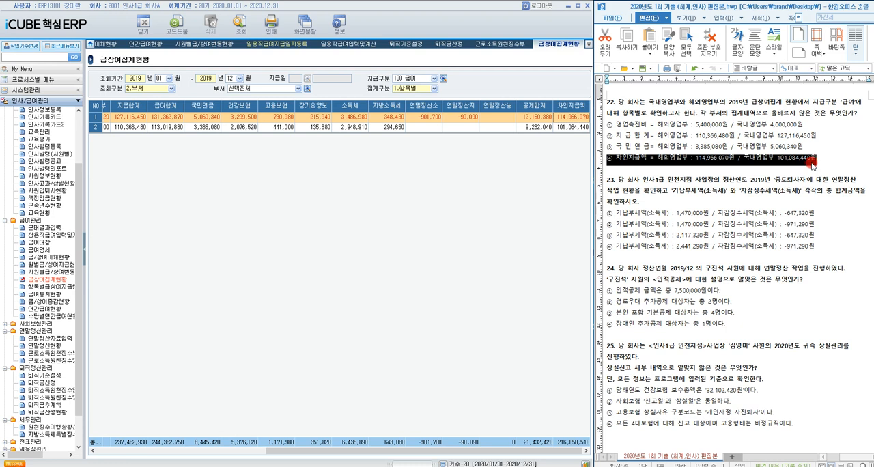
Step: Open 연말정산현황 under 연말정산관리 and query 정산년월 2019/01 to 2019/12 for 사업장 2000 인사1급 인천지점
{"action": "left_click", "coordinate": [700, 181]}
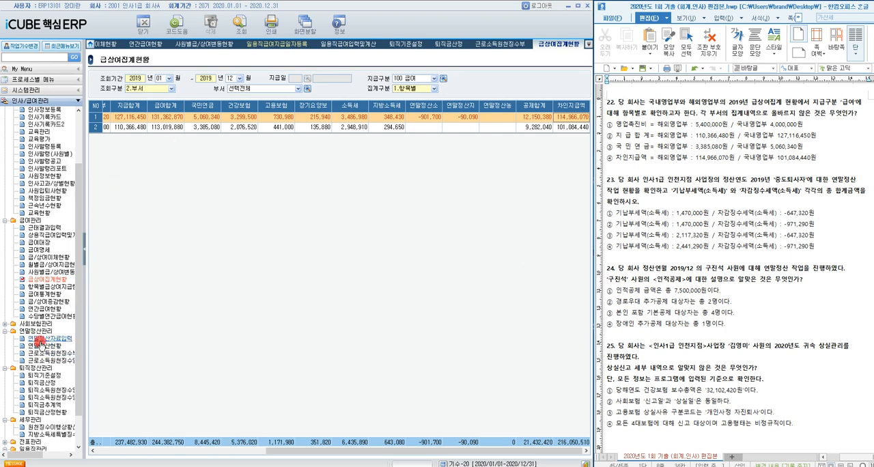
{"action": "left_click", "coordinate": [42, 347]}
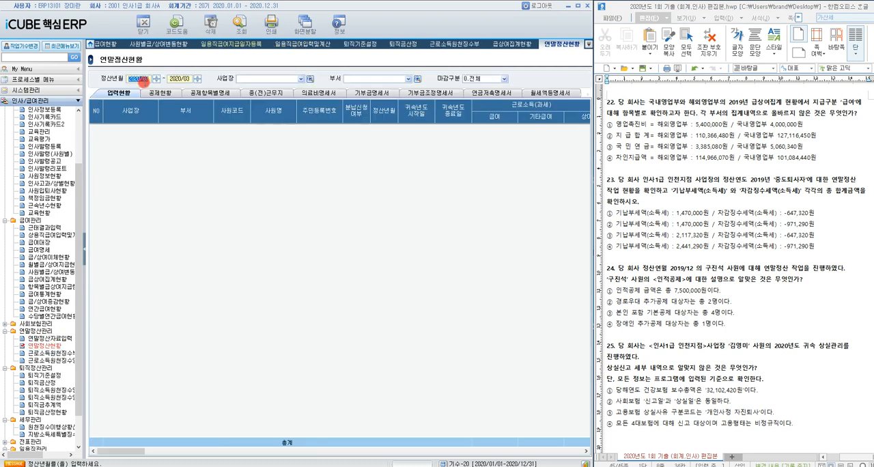
{"action": "type", "text": "2019/01"}
{"action": "key", "text": "Return"}
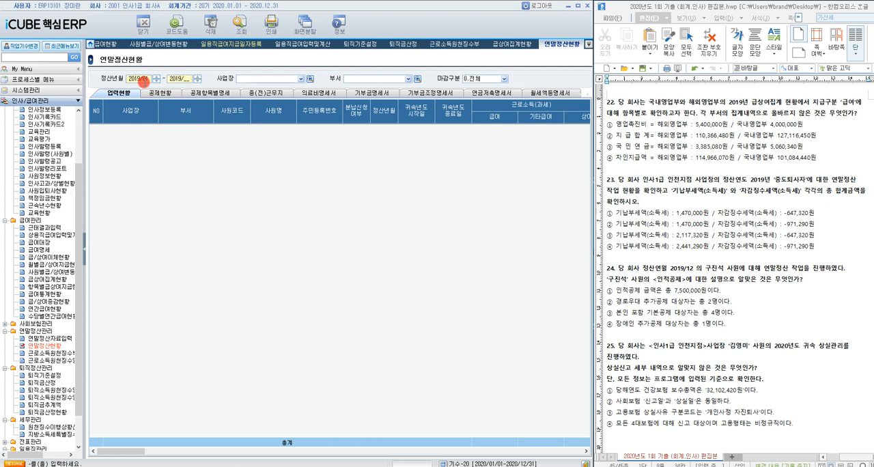
{"action": "type", "text": "2019/12"}
{"action": "key", "text": "Return"}
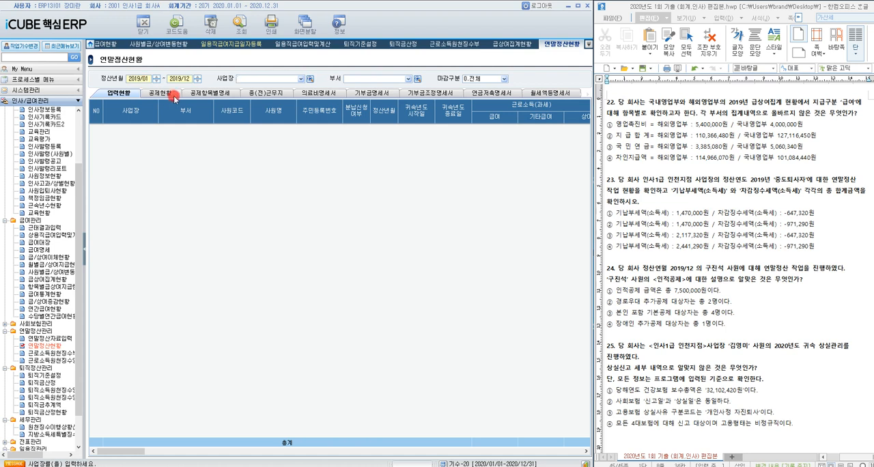
{"action": "left_click", "coordinate": [192, 80]}
{"action": "left_click", "coordinate": [311, 80]}
{"action": "double_click", "coordinate": [313, 240]}
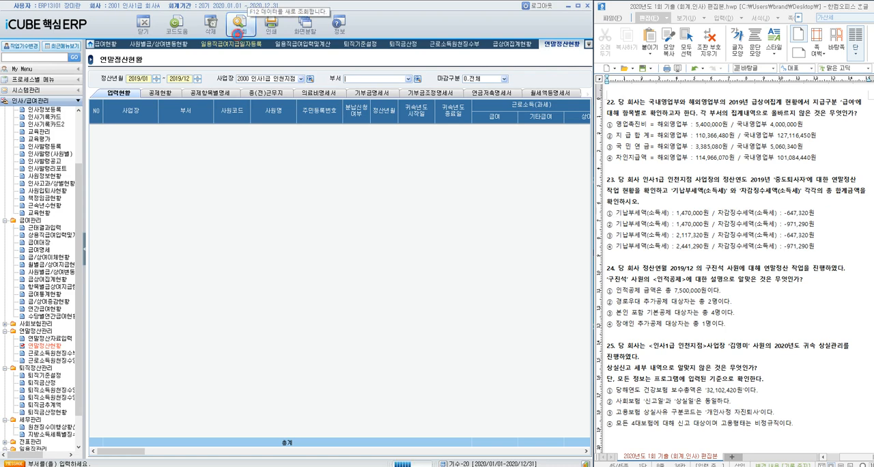
{"action": "left_click", "coordinate": [237, 30]}
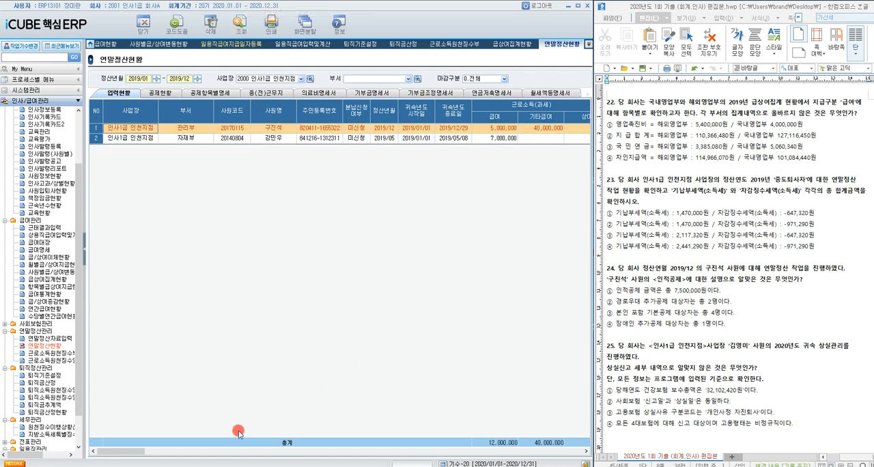
Step: Check the 기납부세액 and 차감징수세액 소득세 totals in 공제현황, and highlight answer ③ (2,117,320원 / -647,320원) of question 23
{"action": "left_click_drag", "start_coordinate": [133, 448], "coordinate": [557, 445]}
{"action": "left_click", "coordinate": [161, 92]}
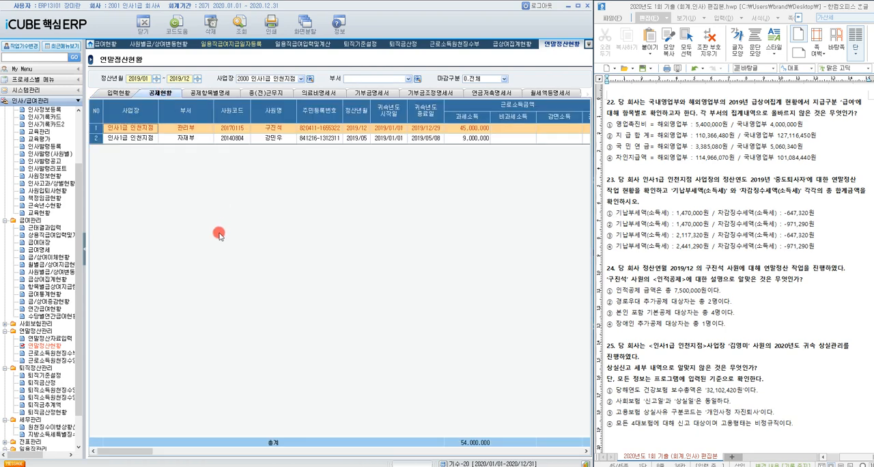
{"action": "left_click_drag", "start_coordinate": [135, 447], "coordinate": [552, 447]}
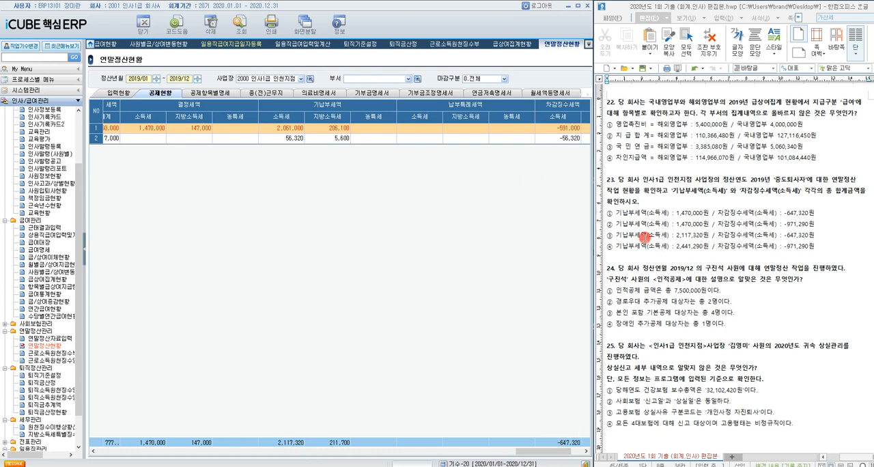
{"action": "left_click_drag", "start_coordinate": [608, 236], "coordinate": [817, 241]}
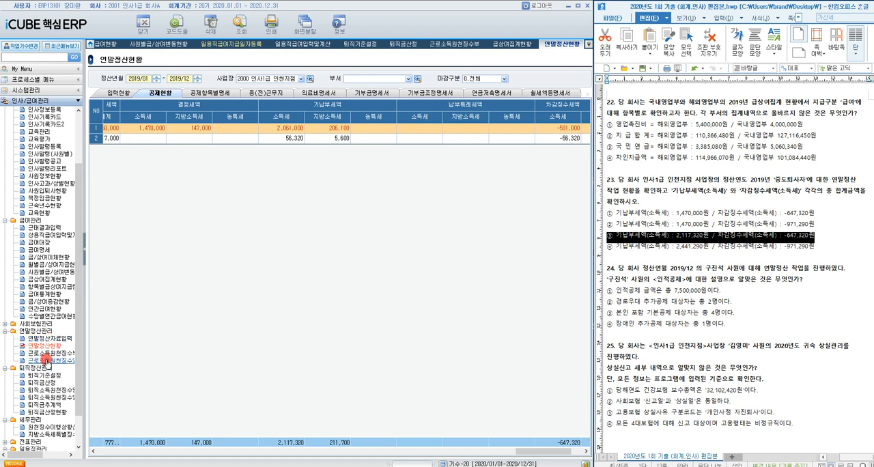
Step: Open 연말정산자료입력 under 연말정산관리 and query the data for 정산연월 2019/12
{"action": "left_click", "coordinate": [58, 339]}
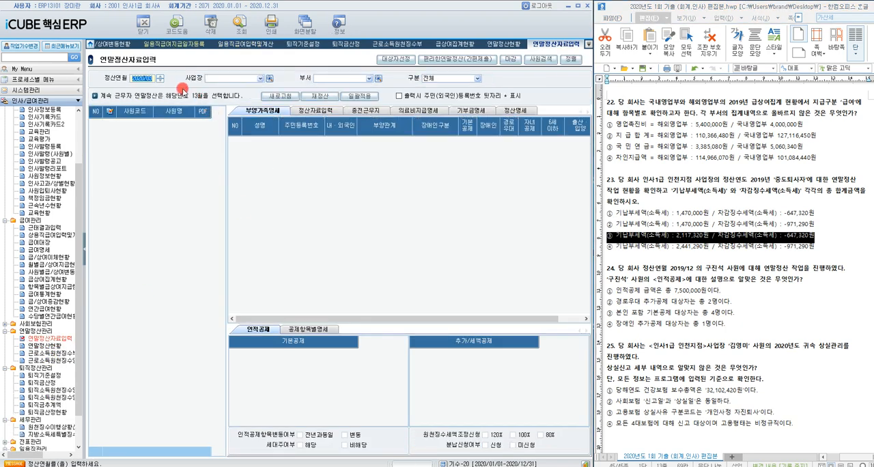
{"action": "type", "text": "12"}
{"action": "key", "text": "Return"}
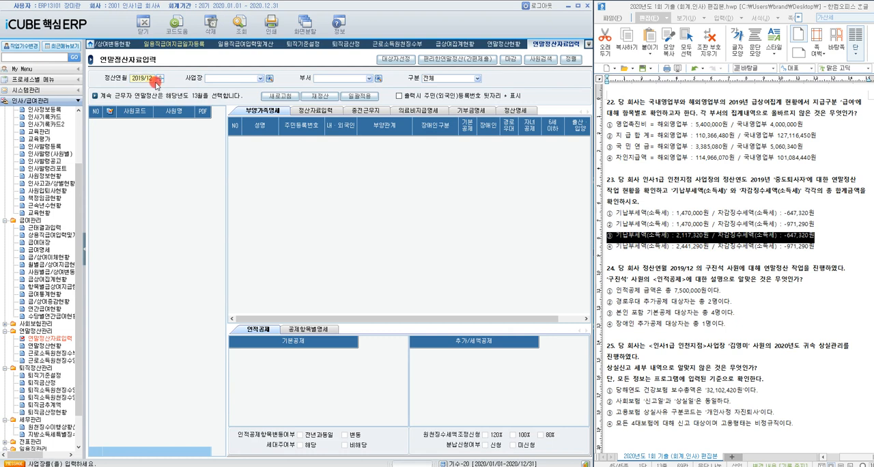
{"action": "left_click", "coordinate": [237, 31]}
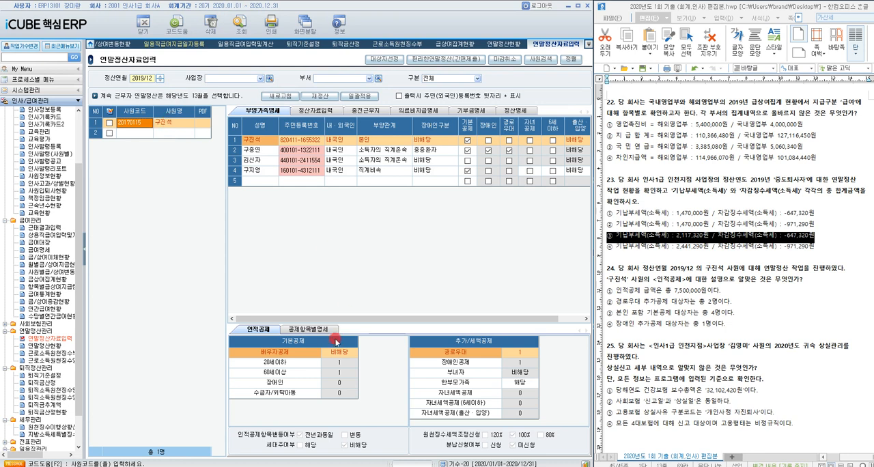
Step: Check the employee's 인적공제 counts and 정산명세 deduction amounts against question 24, and highlight answer ④ (장애인 추가공제 대상자는 총 1명)
{"action": "left_click", "coordinate": [332, 363]}
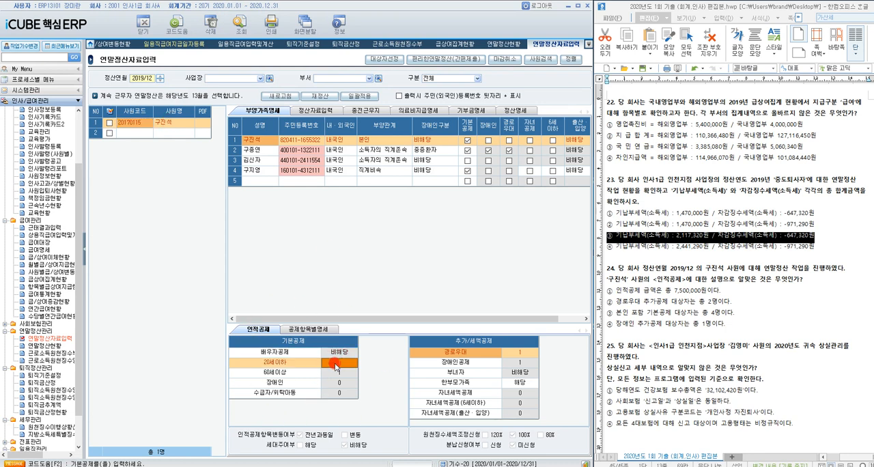
{"action": "left_click", "coordinate": [336, 373]}
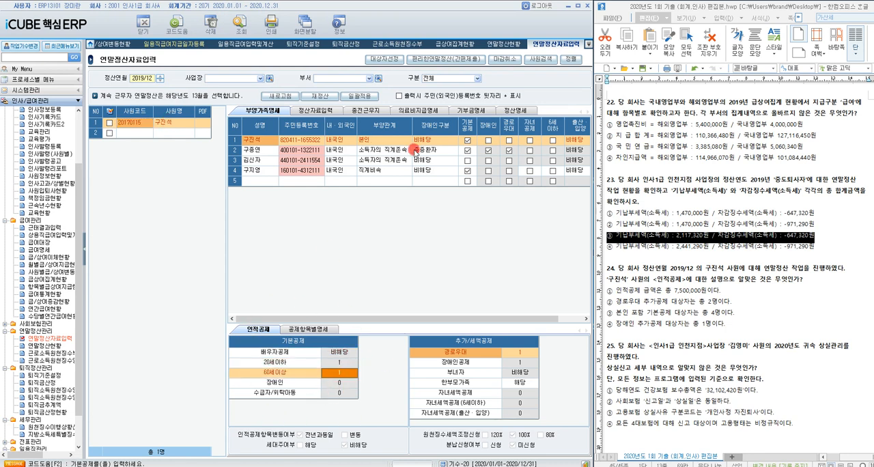
{"action": "left_click", "coordinate": [511, 111]}
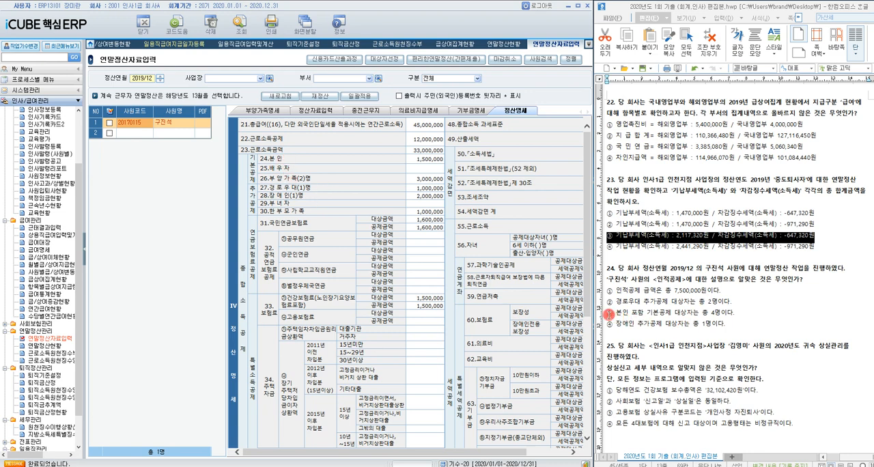
{"action": "left_click_drag", "start_coordinate": [608, 312], "coordinate": [717, 314]}
{"action": "left_click", "coordinate": [731, 314]}
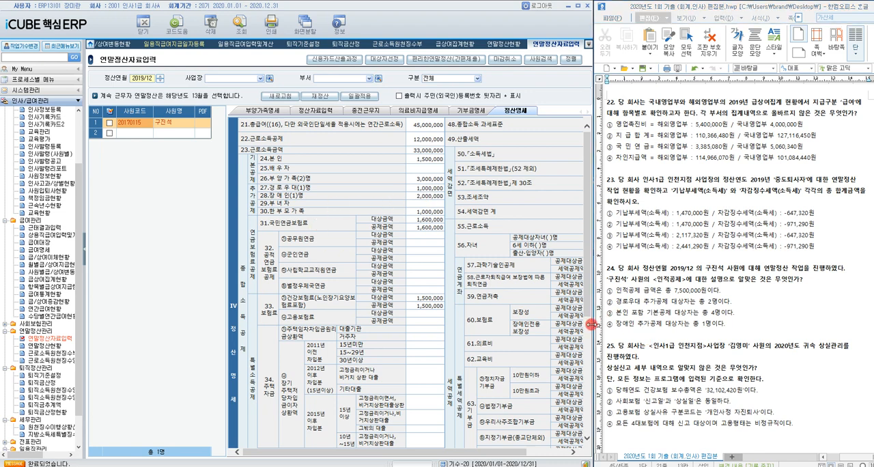
{"action": "left_click_drag", "start_coordinate": [607, 326], "coordinate": [726, 328]}
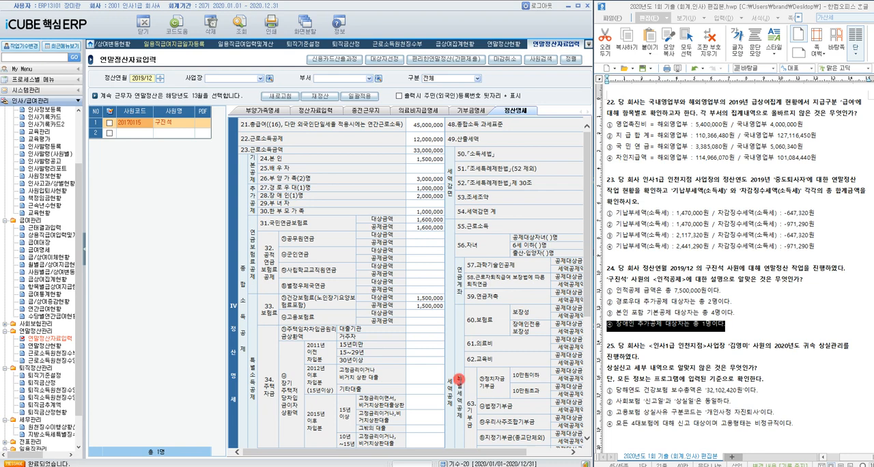
Step: Open 사회보험상실관리 under 사회보험관리 and query 신고연도 2020 for 사업장 2000 인사1급 인천지점
{"action": "left_click", "coordinate": [5, 327]}
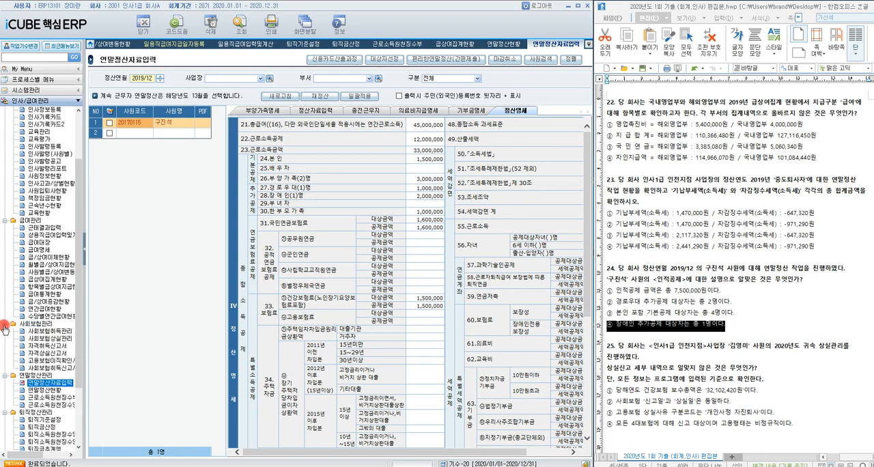
{"action": "left_click", "coordinate": [59, 339]}
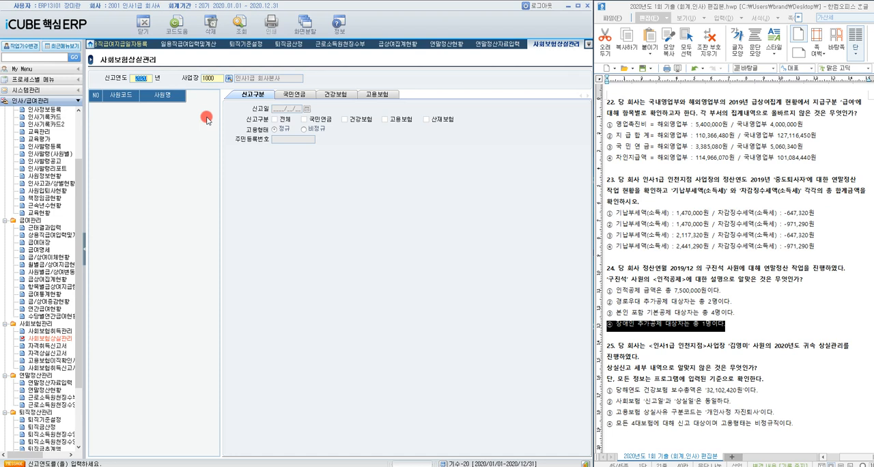
{"action": "left_click", "coordinate": [230, 78]}
{"action": "double_click", "coordinate": [317, 242]}
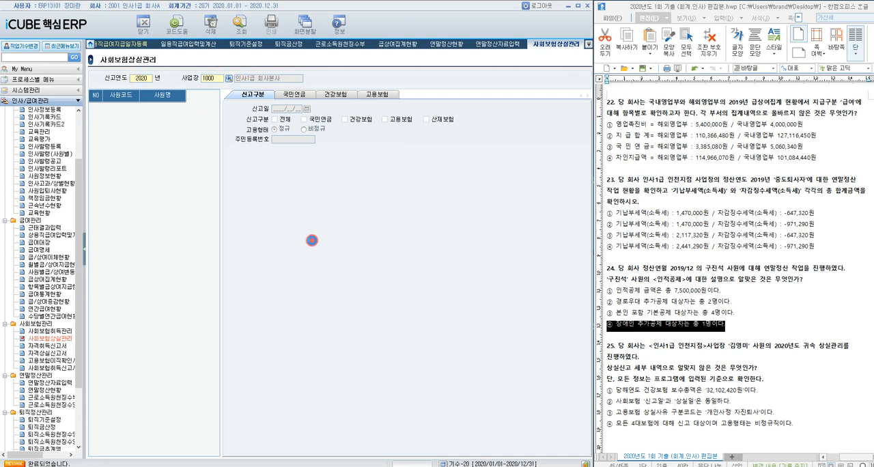
{"action": "left_click", "coordinate": [241, 27]}
{"action": "left_click", "coordinate": [164, 109]}
{"action": "key", "text": "Down"}
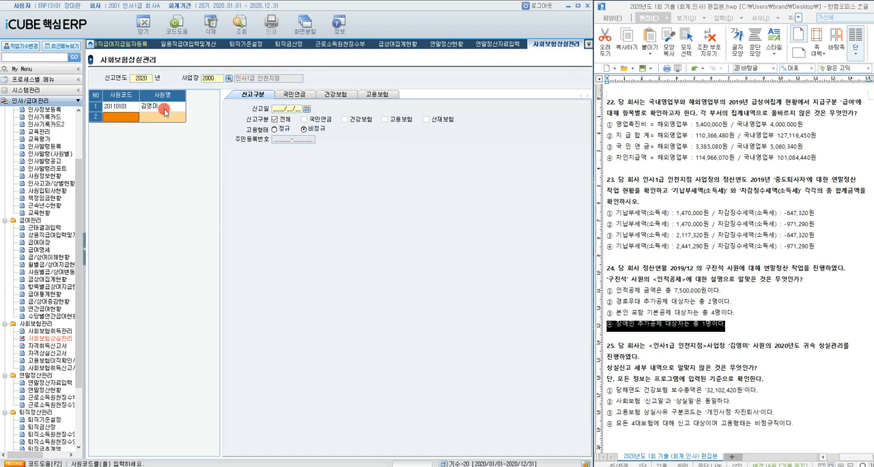
Step: Check the listed employee's 건강보험 보수총액(당해년), and highlight answer ① (32,102,420원) of question 25
{"action": "left_click", "coordinate": [164, 110]}
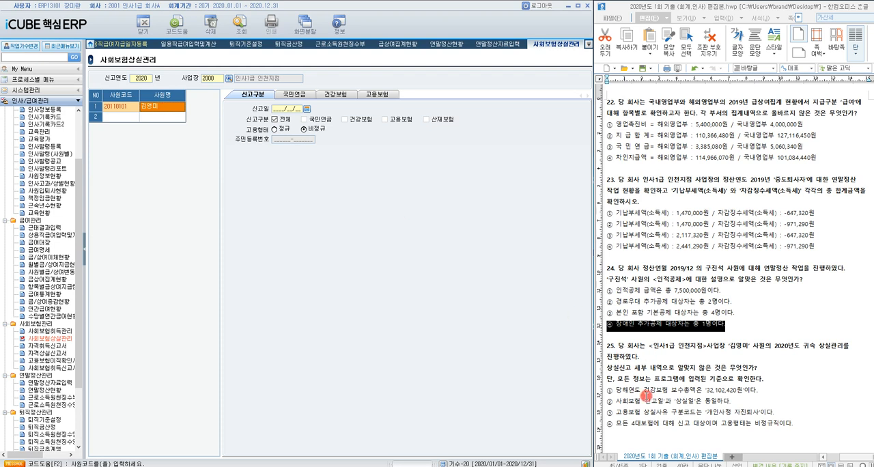
{"action": "left_click", "coordinate": [331, 95]}
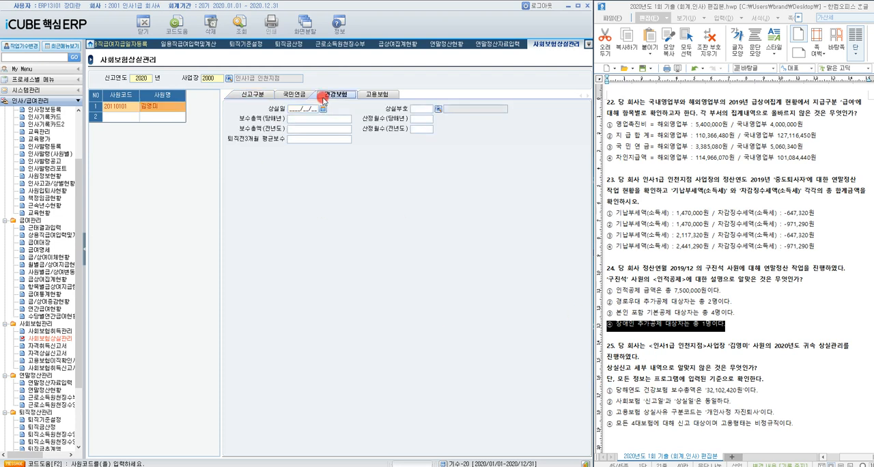
{"action": "left_click", "coordinate": [158, 109]}
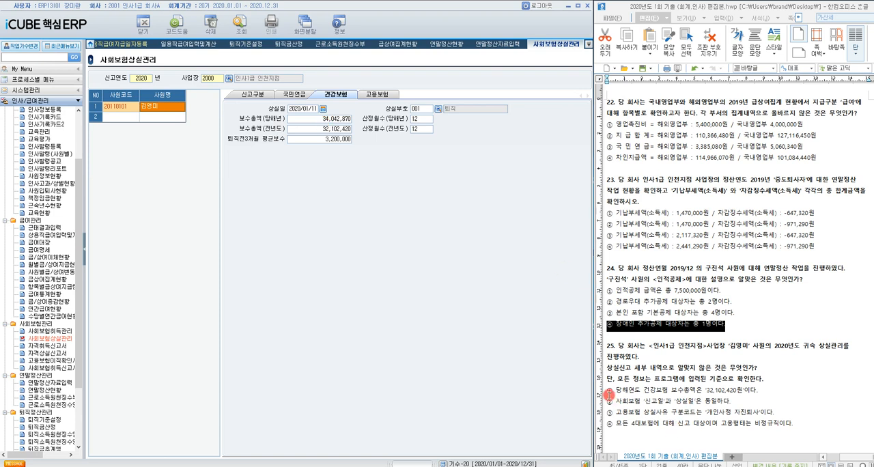
{"action": "left_click_drag", "start_coordinate": [608, 395], "coordinate": [756, 392]}
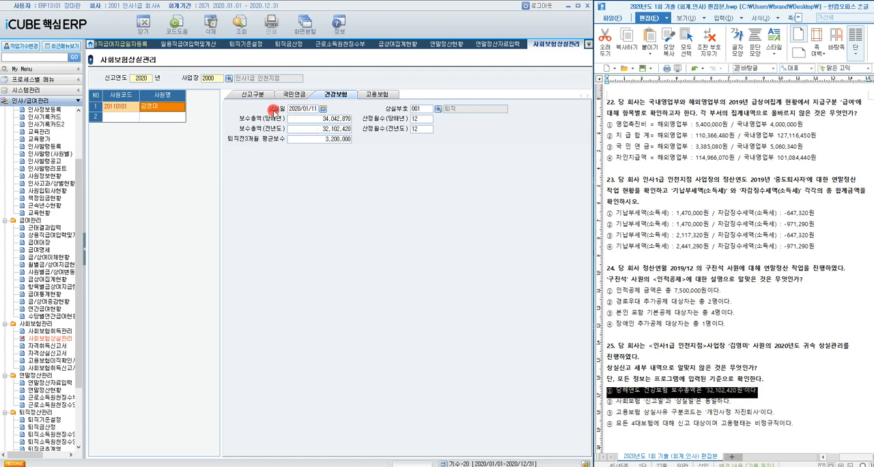
Step: Compare the employee's 신고일, 신고구분 and 고용형태 and the 고용보험 상실일 and 구분코드 with question 25's remaining options
{"action": "left_click", "coordinate": [264, 94]}
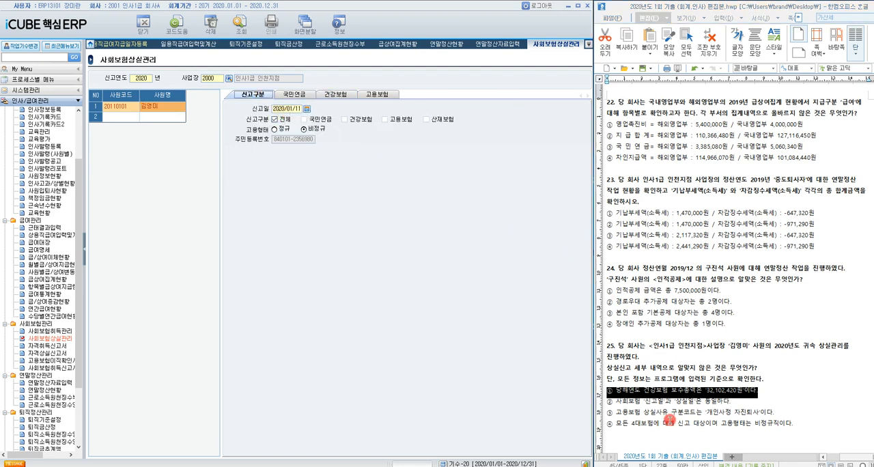
{"action": "left_click", "coordinate": [379, 95]}
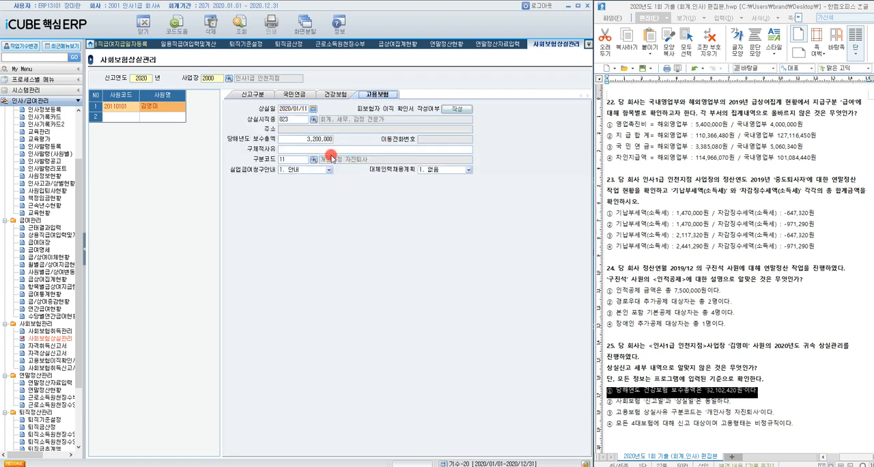
{"action": "left_click", "coordinate": [254, 96]}
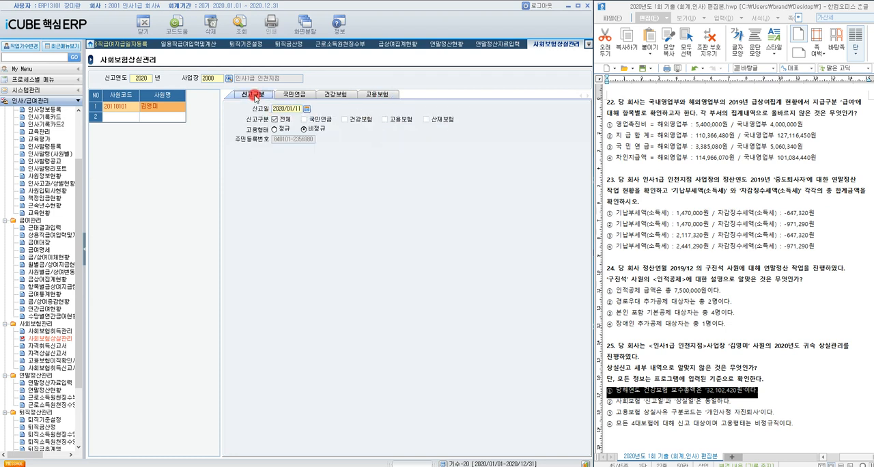